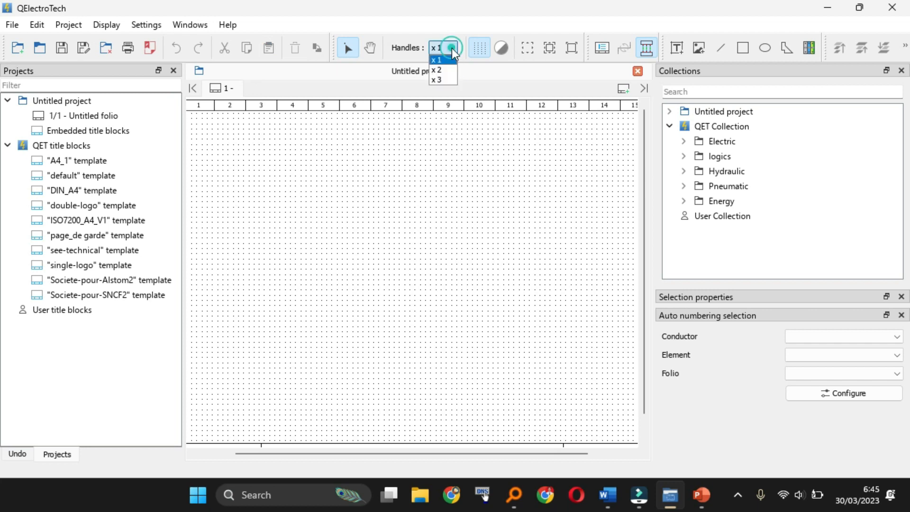
pyautogui.click(453, 47)
pyautogui.click(441, 58)
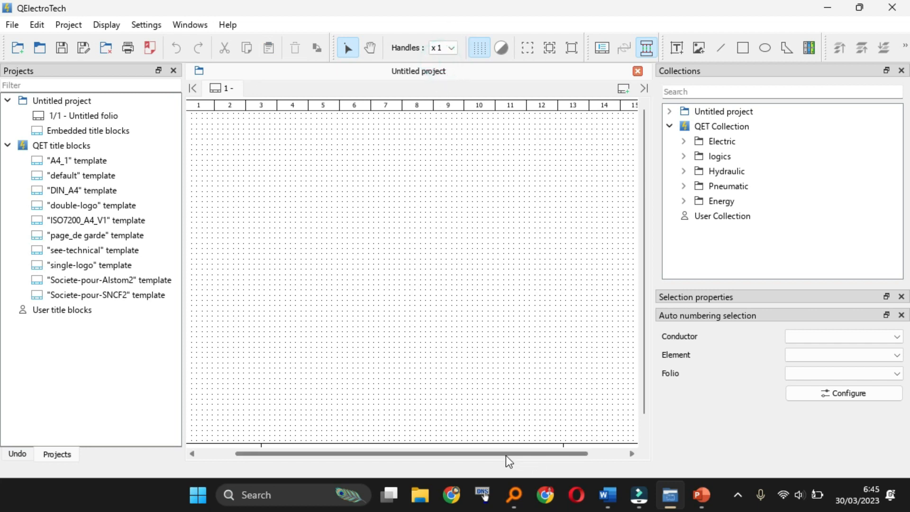
pyautogui.moveTo(507, 453); pyautogui.dragTo(545, 453)
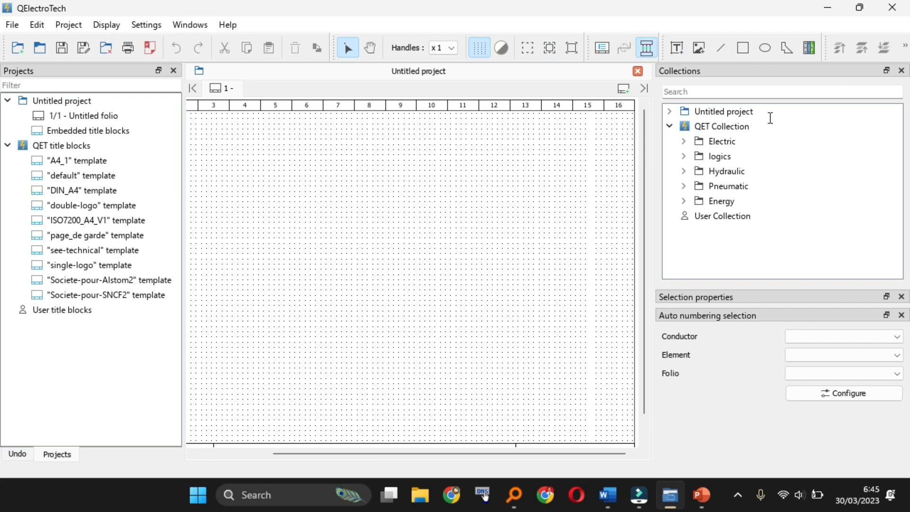
# Step: Zoom out until the whole folio, including its title block, can be examined
pyautogui.click(106, 27)
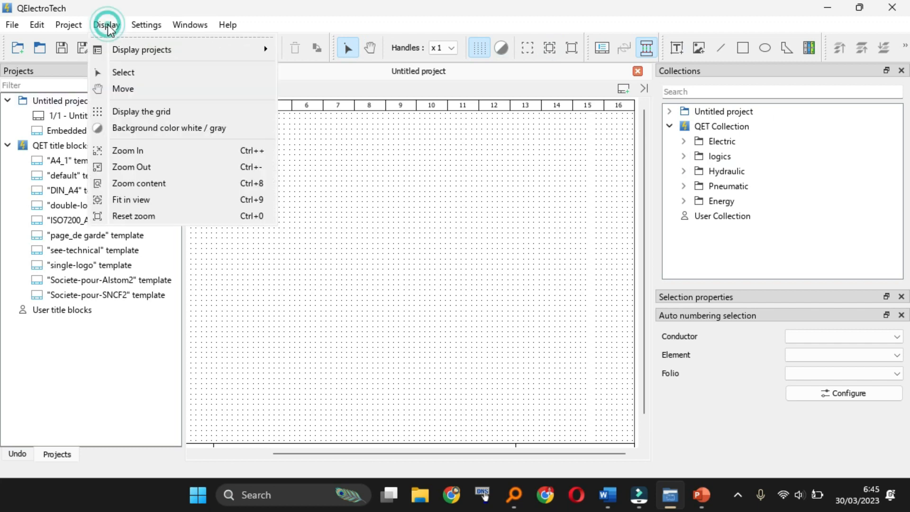
pyautogui.click(149, 166)
pyautogui.click(105, 26)
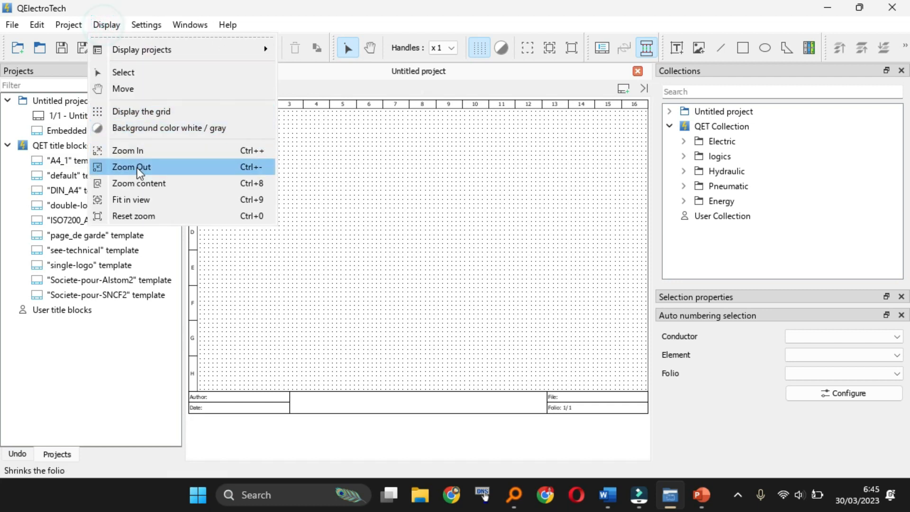
pyautogui.click(138, 167)
pyautogui.click(105, 26)
pyautogui.click(387, 269)
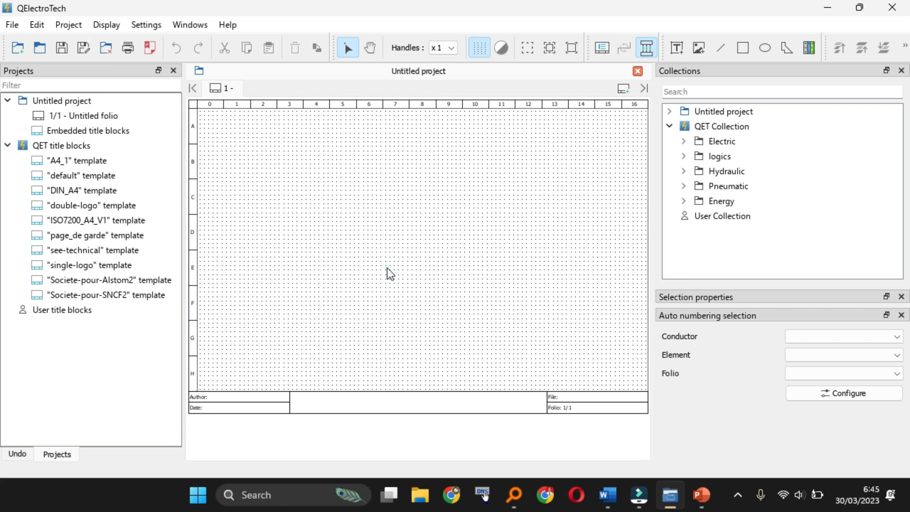
pyautogui.scroll(1, 388, 268)
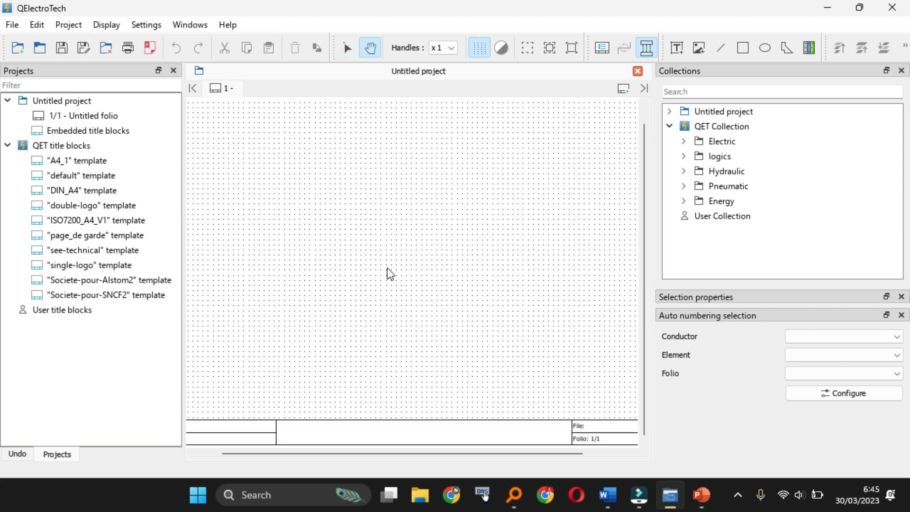
pyautogui.click(106, 25)
pyautogui.click(149, 163)
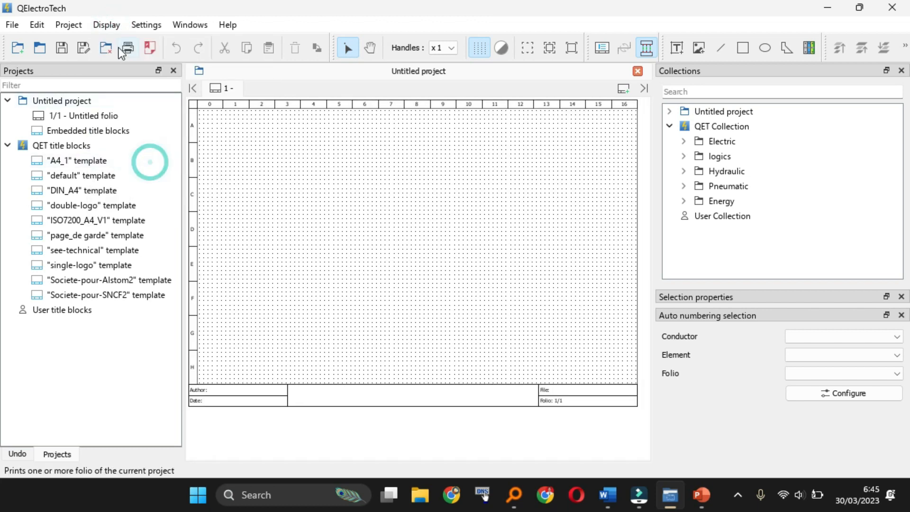
pyautogui.click(106, 25)
pyautogui.click(635, 278)
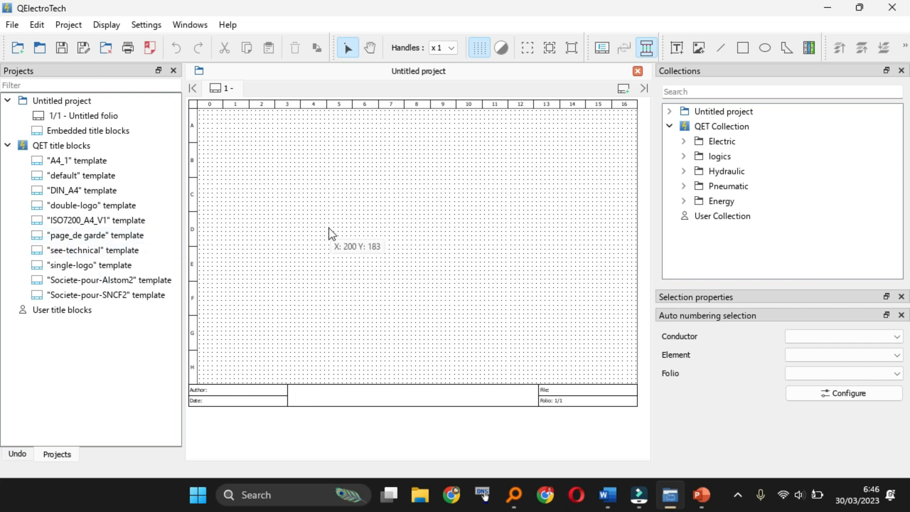
# Step: Try the A4_1, default, DIN_A4, double-logo, ISO7200_A4_V1 and page_de garde title block templates on the folio
pyautogui.click(87, 161)
pyautogui.moveTo(87, 162); pyautogui.dragTo(331, 239)
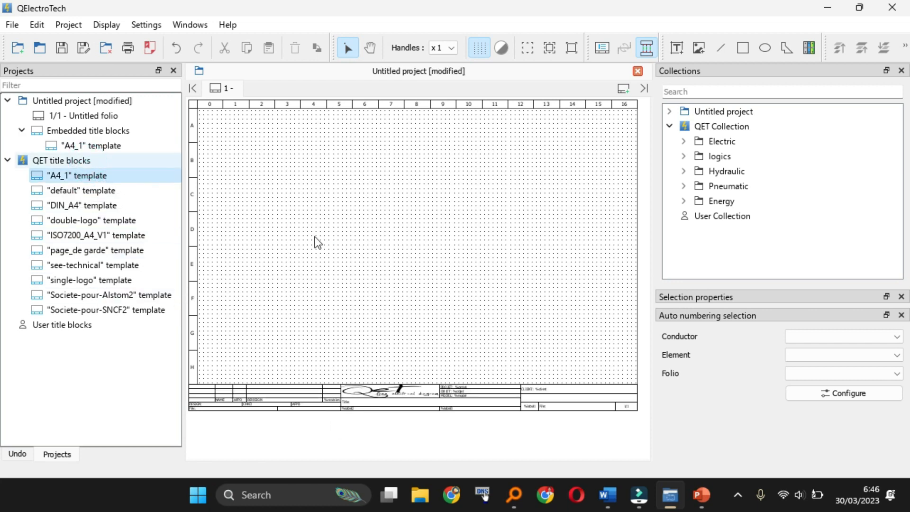
pyautogui.moveTo(116, 190); pyautogui.dragTo(360, 279)
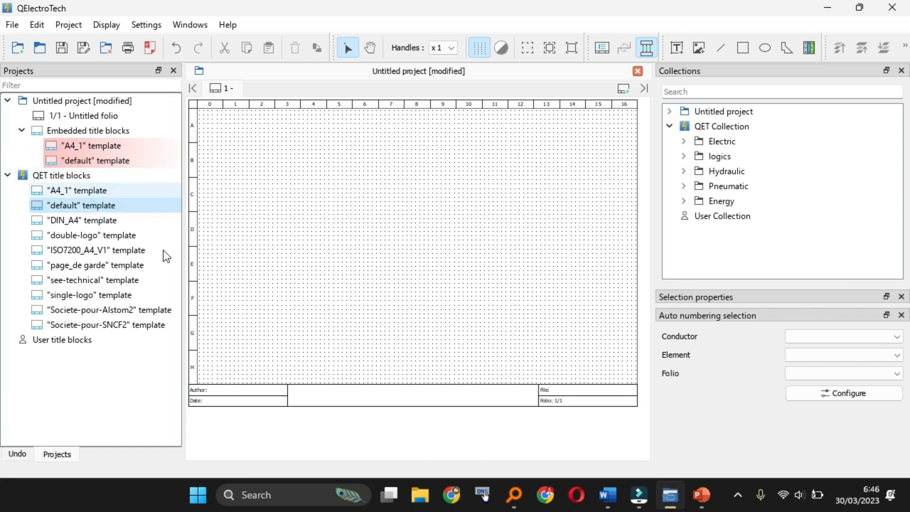
pyautogui.moveTo(105, 218); pyautogui.dragTo(354, 284)
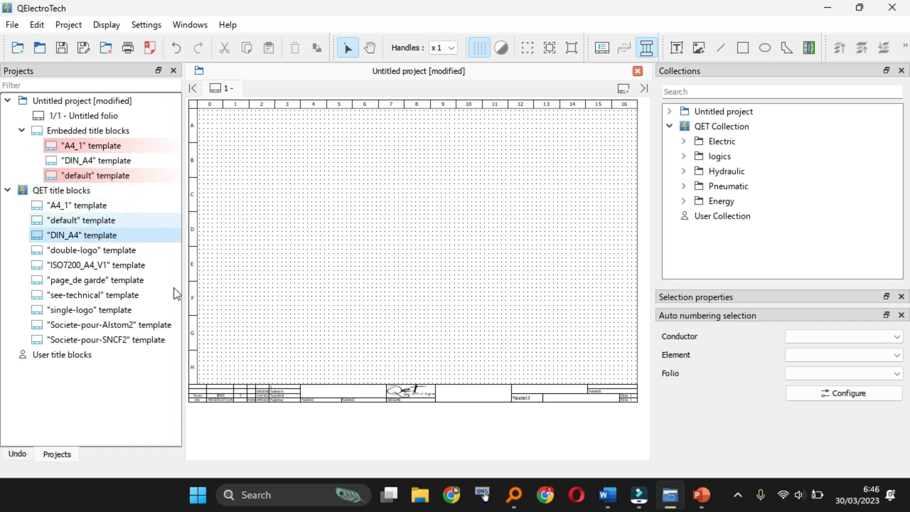
pyautogui.moveTo(95, 250); pyautogui.dragTo(391, 255)
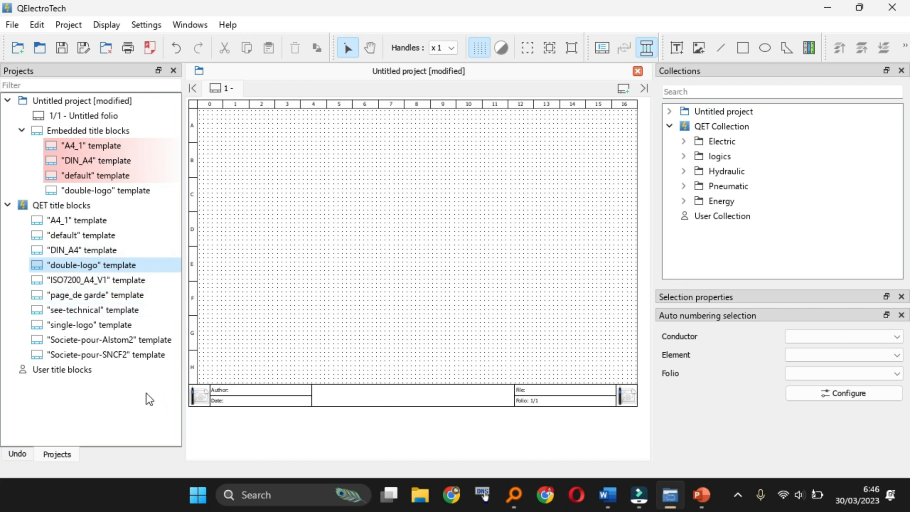
pyautogui.moveTo(87, 280); pyautogui.dragTo(377, 286)
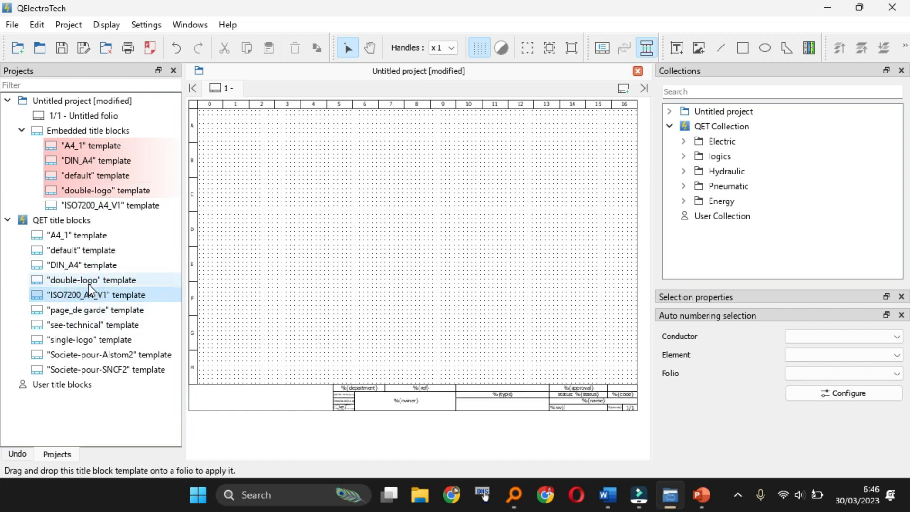
pyautogui.click(93, 311)
pyautogui.moveTo(94, 311); pyautogui.dragTo(396, 346)
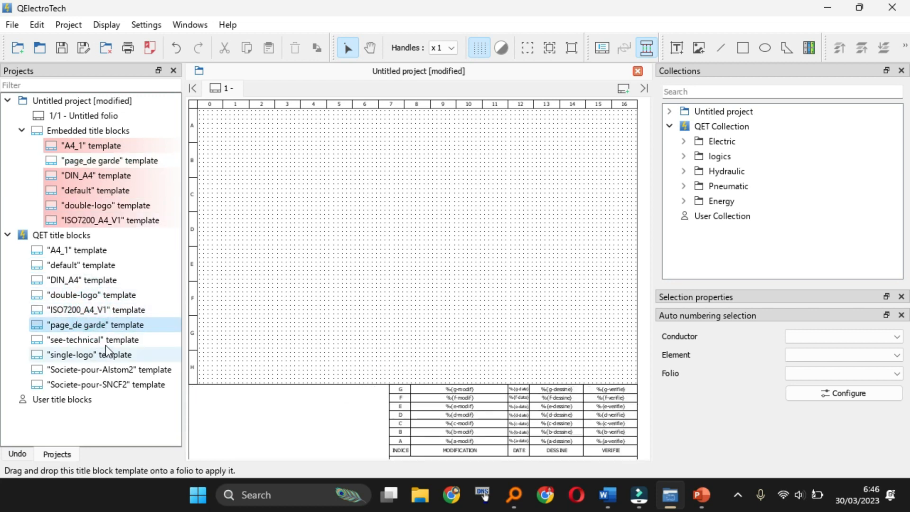
# Step: Apply the single-logo title block template to the folio
pyautogui.click(121, 373)
pyautogui.moveTo(85, 355); pyautogui.dragTo(411, 323)
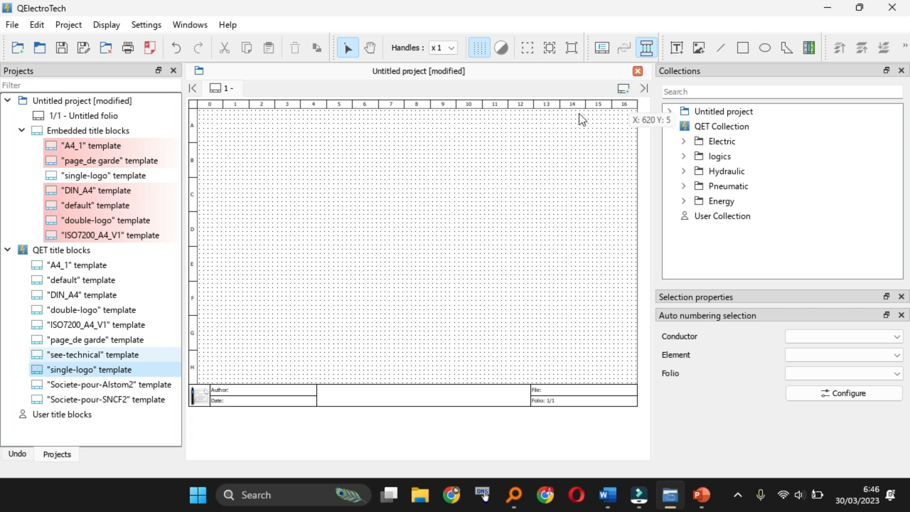
# Step: Add one row and one column to the folio grid
pyautogui.rightClick(610, 105)
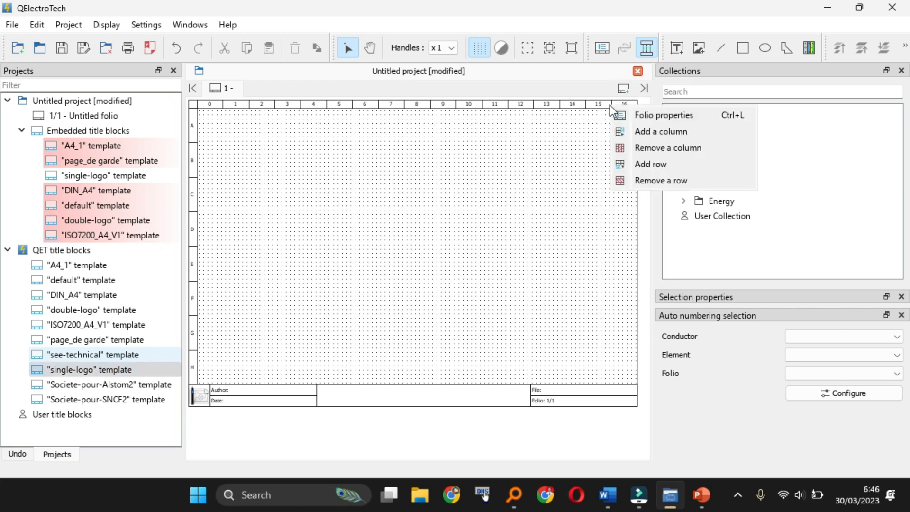
pyautogui.click(673, 163)
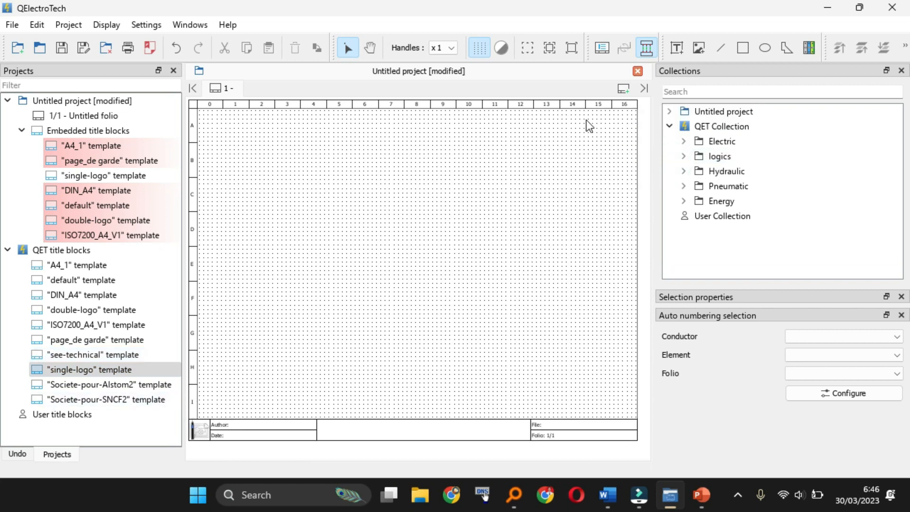
pyautogui.rightClick(596, 108)
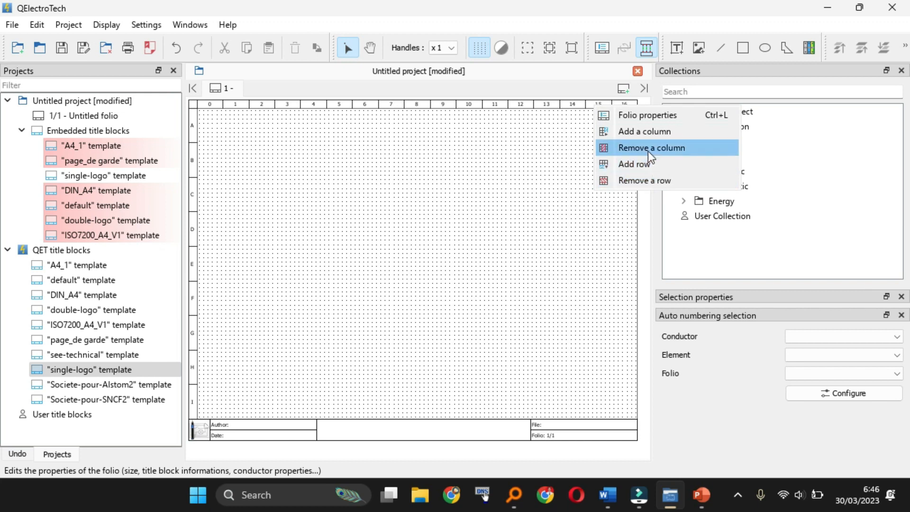
pyautogui.click(644, 134)
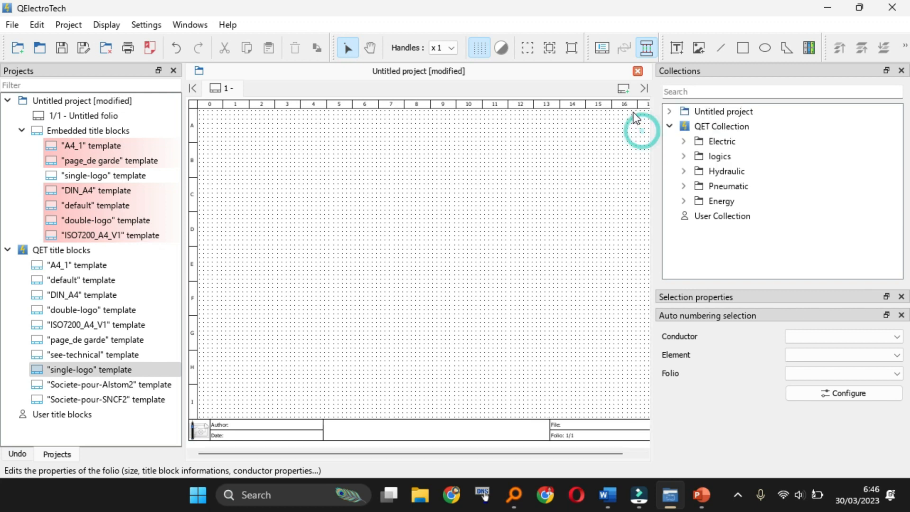
pyautogui.moveTo(371, 454); pyautogui.dragTo(337, 420)
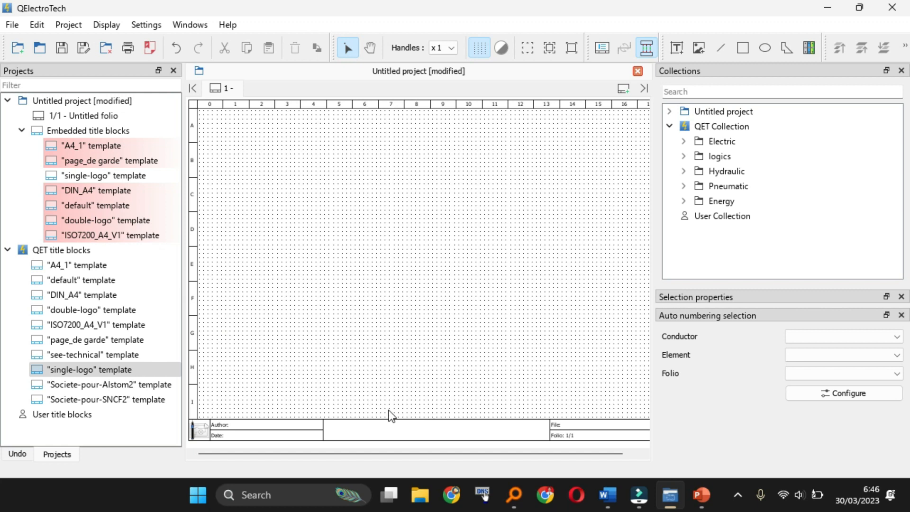
pyautogui.moveTo(474, 453); pyautogui.dragTo(514, 457)
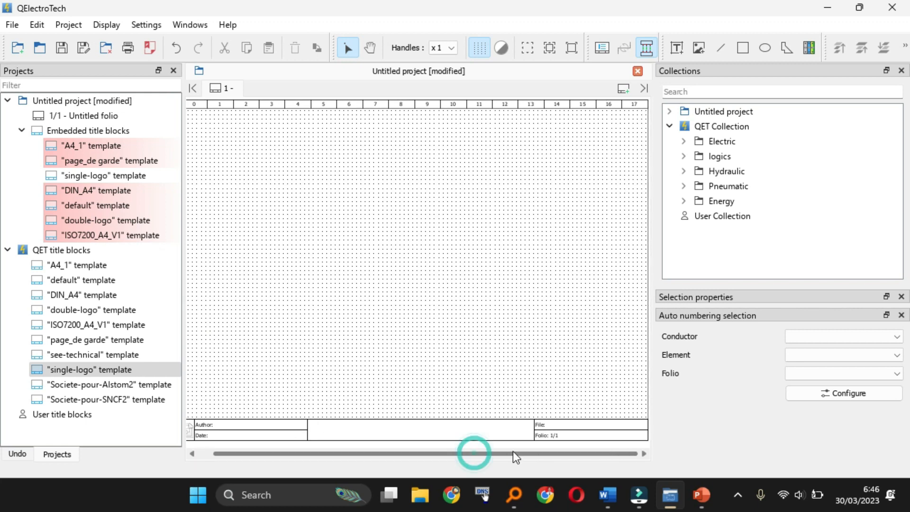
# Step: Open the folio properties and enter RANGKAIAN KENDALI STAR DELTA as the title
pyautogui.doubleClick(416, 436)
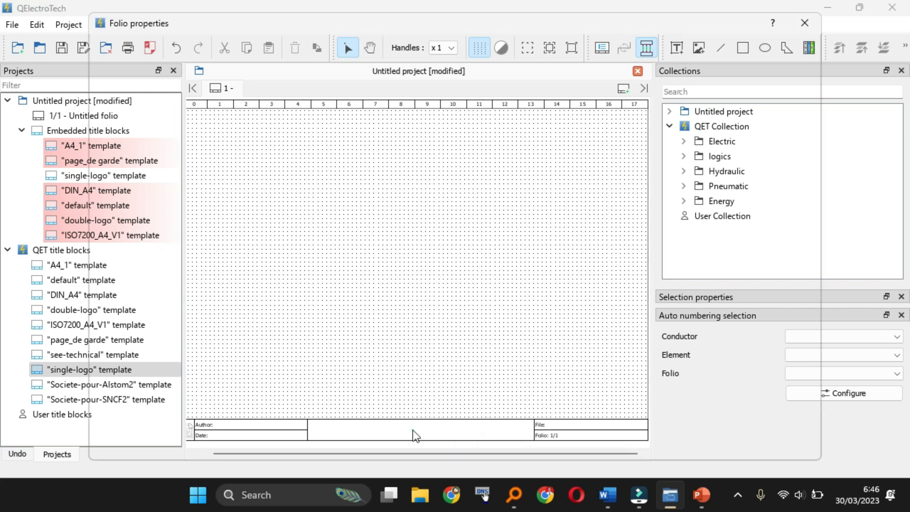
pyautogui.click(217, 190)
pyautogui.write('RAN')
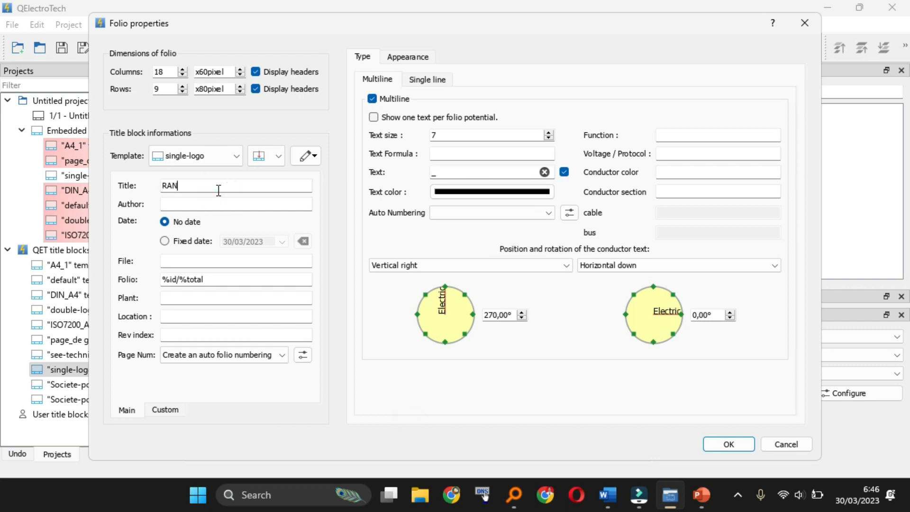
pyautogui.press('BackSpace')
pyautogui.press('BackSpace')
pyautogui.press('BackSpace')
pyautogui.write('RANGKAIAN KENDALI N')
pyautogui.press('BackSpace')
pyautogui.write('STAR DELAT')
pyautogui.press('BackSpace')
pyautogui.press('BackSpace')
pyautogui.write('TA')
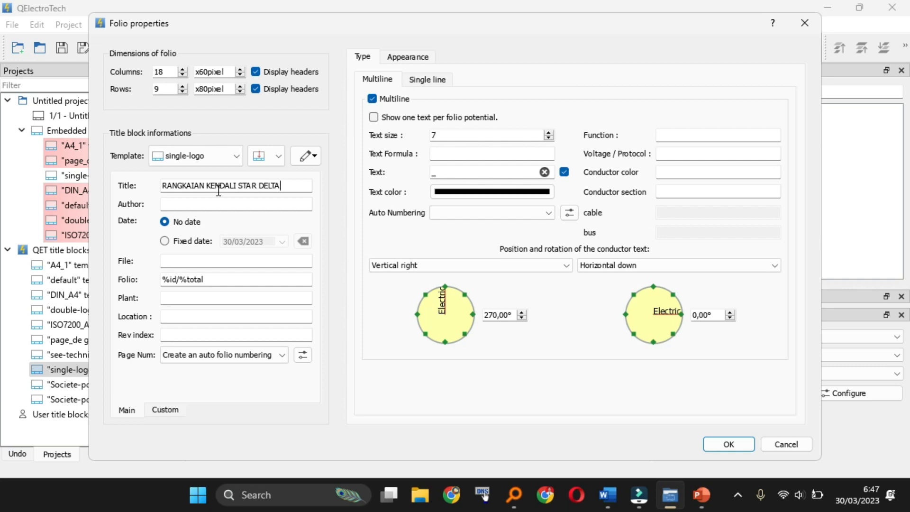
# Step: Fill in the author's name and give the title block the fixed date 30/03/2023
pyautogui.click(198, 205)
pyautogui.write('Eriko')
pyautogui.click(185, 241)
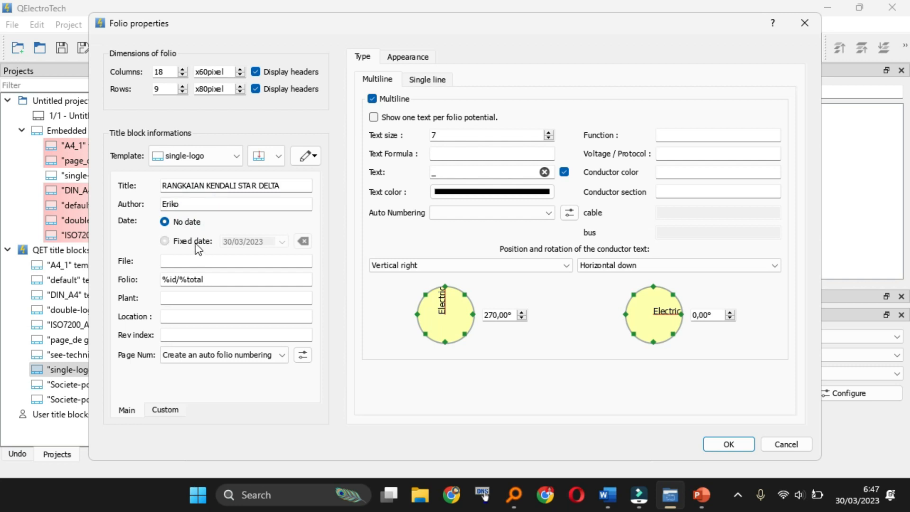
pyautogui.click(291, 242)
pyautogui.click(183, 222)
pyautogui.click(194, 246)
pyautogui.click(281, 242)
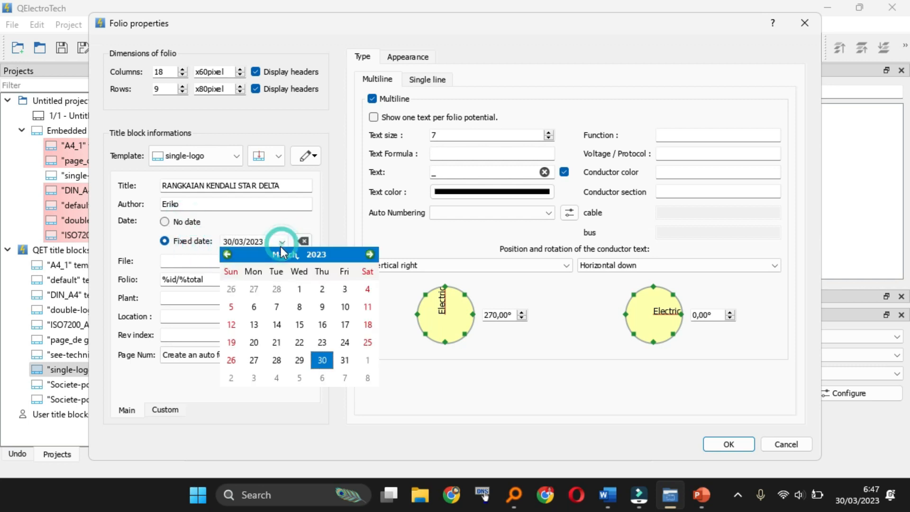
pyautogui.click(294, 239)
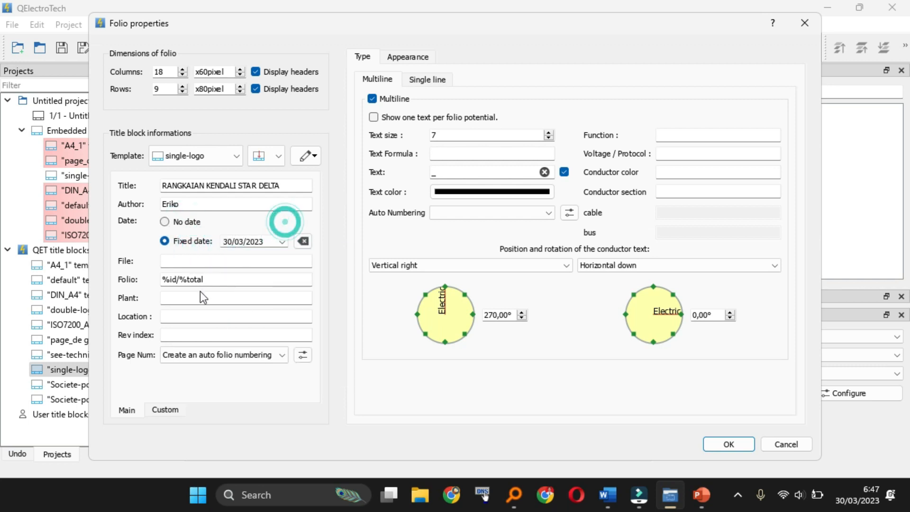
# Step: Enter doc/32/323d/d as the file reference in the title block information
pyautogui.click(177, 263)
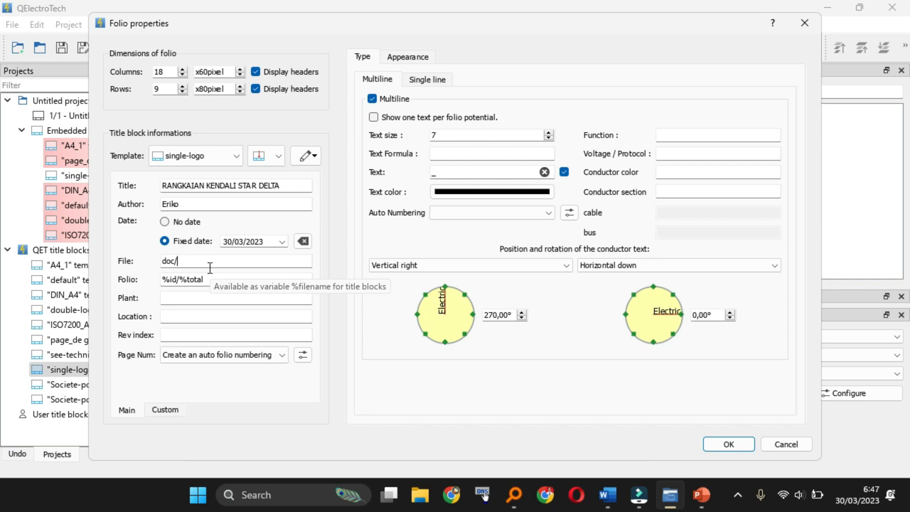
pyautogui.write('32/323d\\')
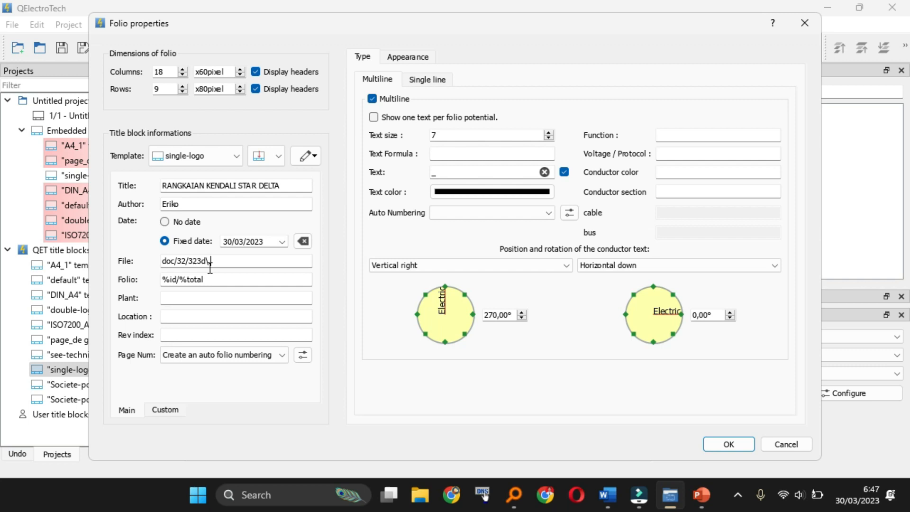
pyautogui.press('BackSpace')
pyautogui.write('/d')
# Step: Set the plant to Bengkel Listrik and the location to Polines in the title block information
pyautogui.click(199, 300)
pyautogui.write('Bengkel Listrikstri')
pyautogui.click(166, 316)
pyautogui.write('Polines')
# Step: Set the revision index to 1 and apply the folio properties, keeping the auto folio numbering option
pyautogui.click(195, 333)
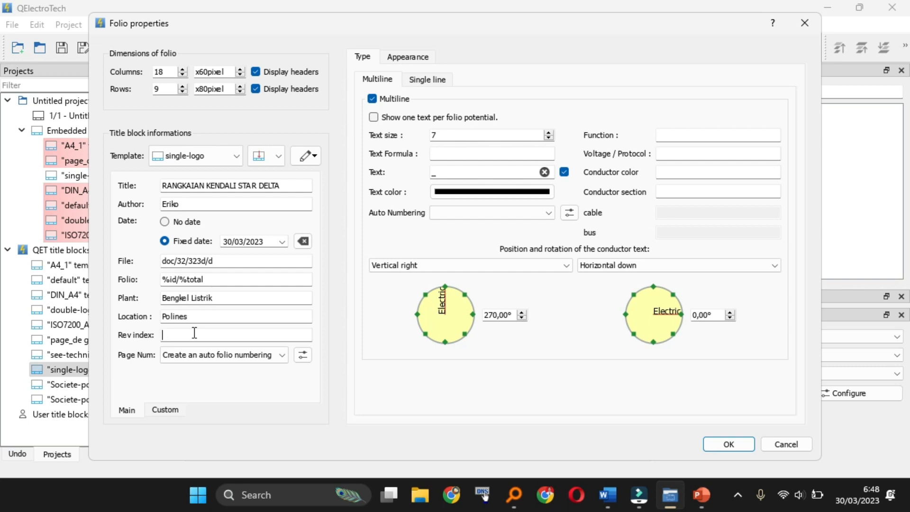
pyautogui.click(196, 333)
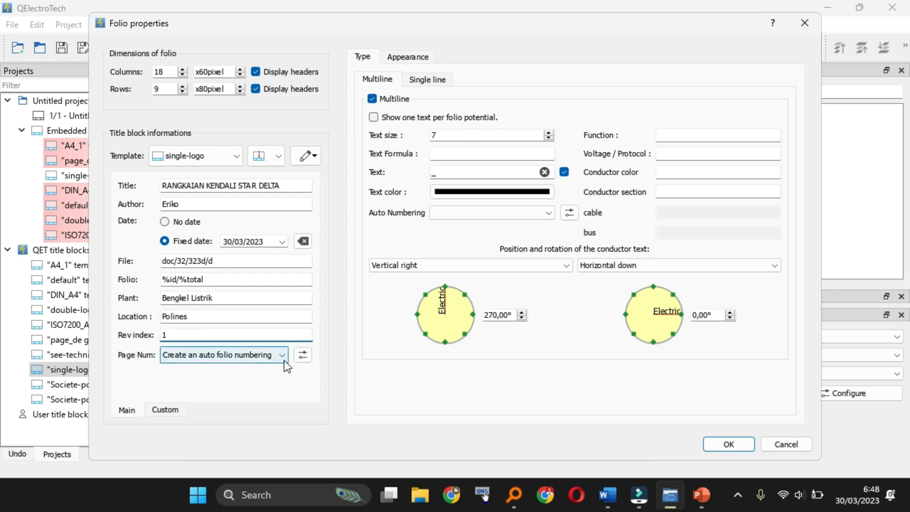
pyautogui.click(270, 354)
pyautogui.click(260, 380)
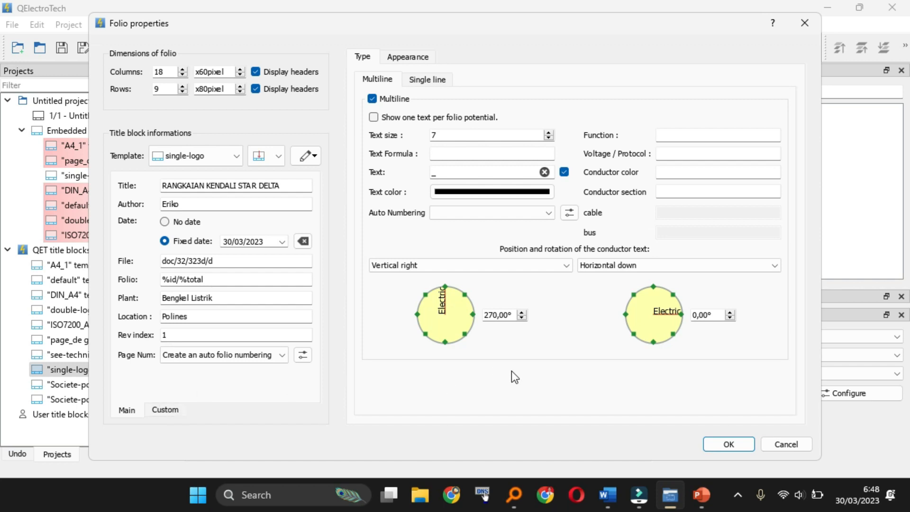
pyautogui.click(729, 444)
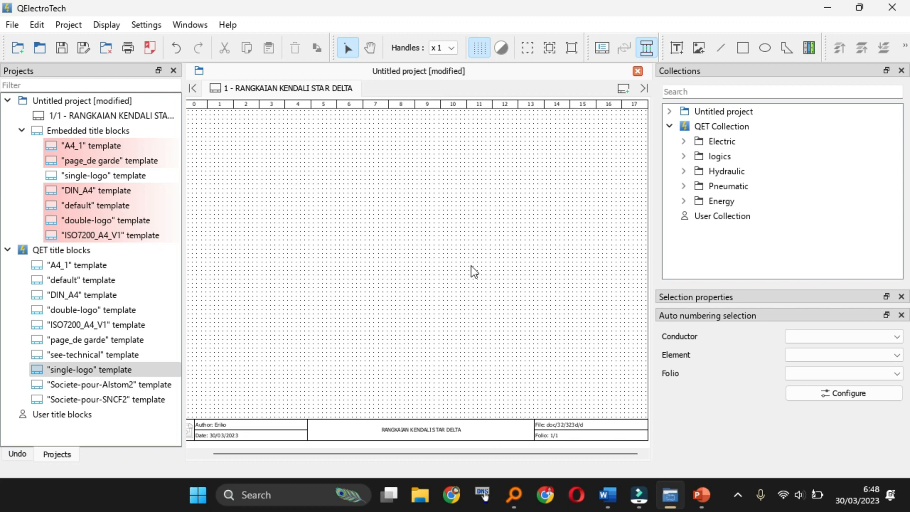
# Step: Add a second folio to the project and return to the RANGKAIAN KENDALI STAR DELTA folio
pyautogui.click(624, 89)
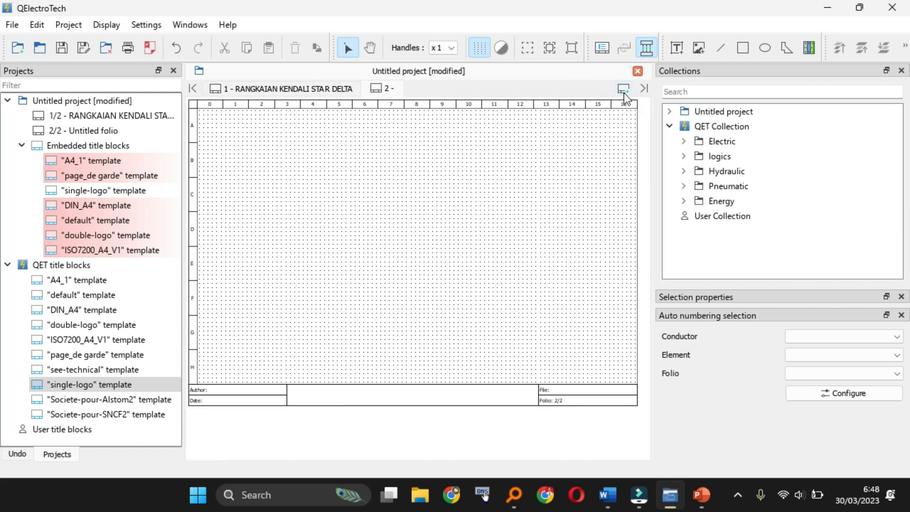
pyautogui.click(304, 89)
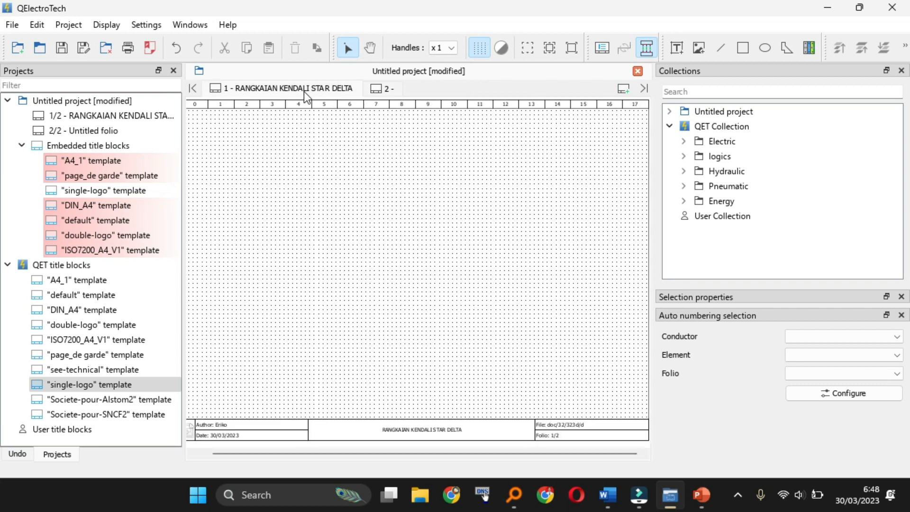
# Step: Open the second folio's properties and enter RANGKAIAN UTAMA MOTOR as its title
pyautogui.click(379, 89)
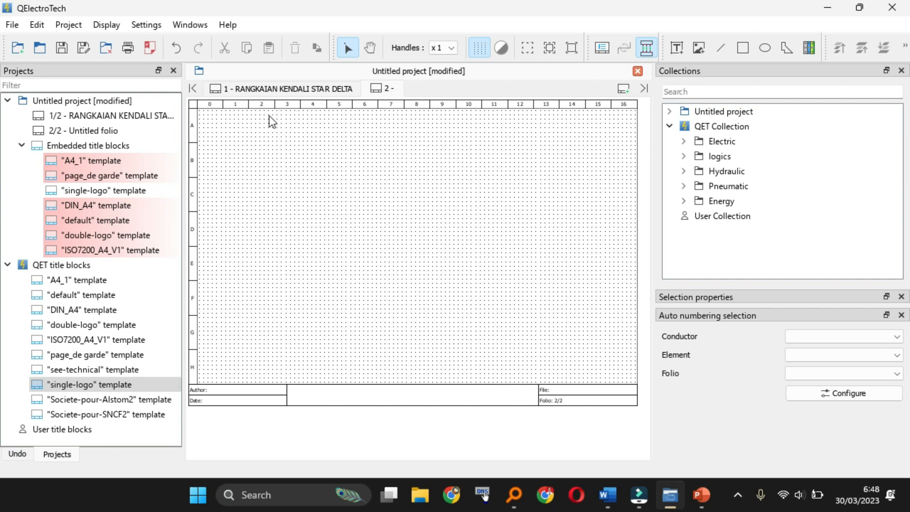
pyautogui.click(260, 89)
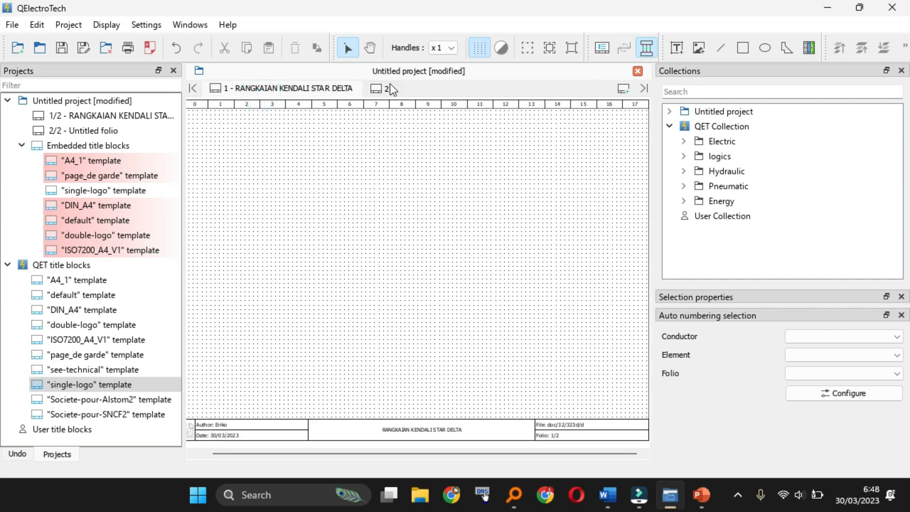
pyautogui.click(377, 89)
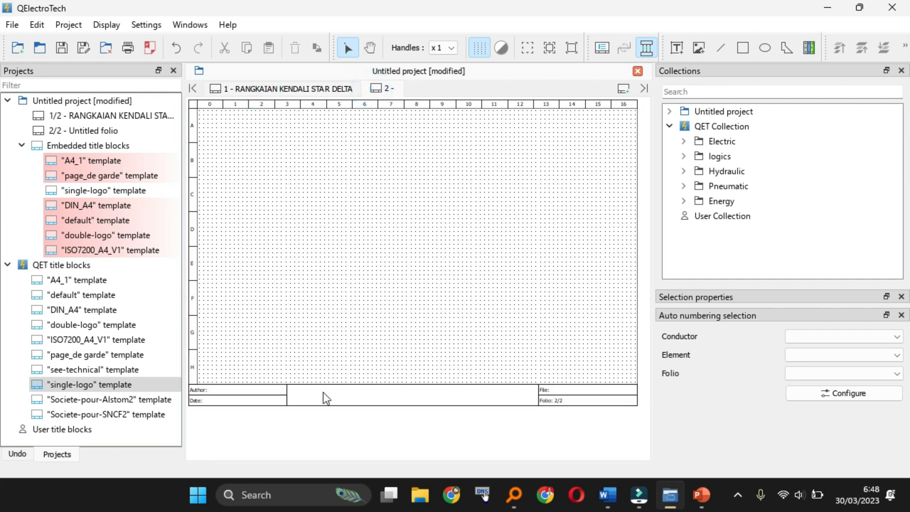
pyautogui.doubleClick(326, 397)
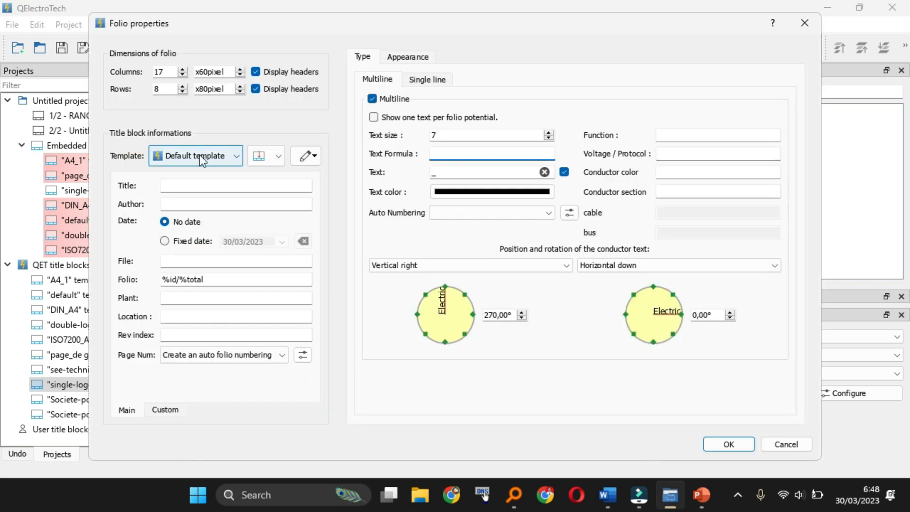
pyautogui.click(207, 187)
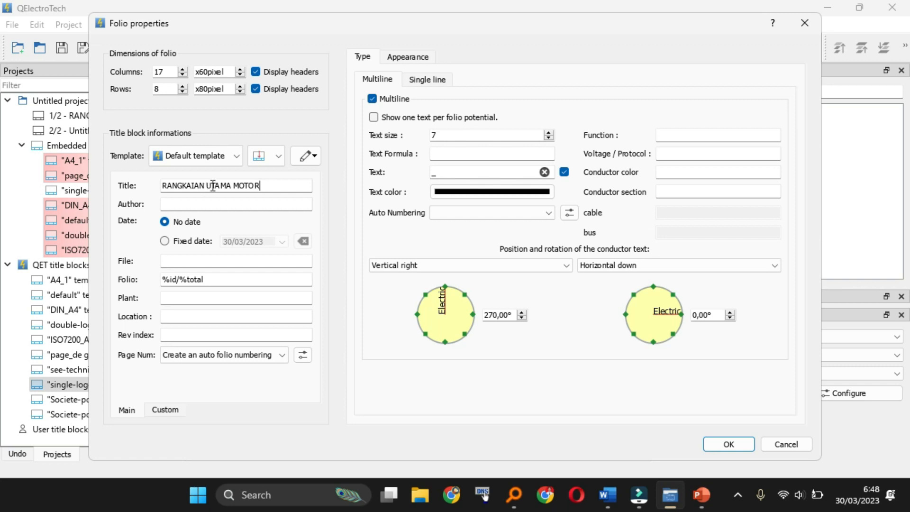
# Step: Enter the author's name, select the fixed date 30/03/2023 and apply the second folio's properties
pyautogui.click(193, 205)
pyautogui.write('ERI')
pyautogui.click(187, 242)
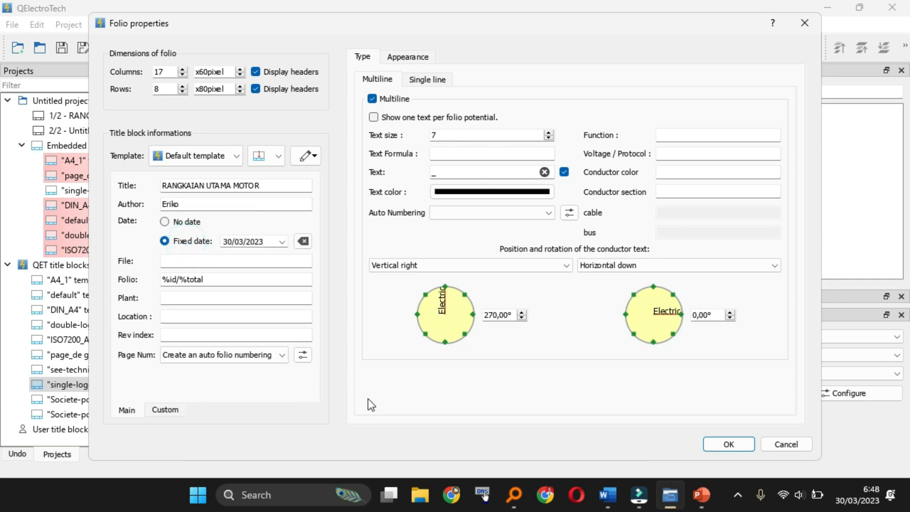
pyautogui.click(720, 445)
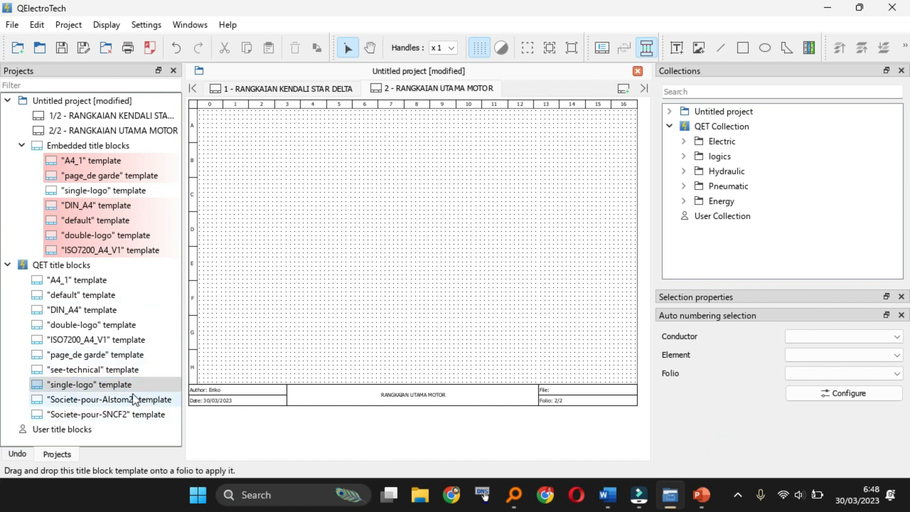
# Step: Apply the single-logo title block template to the RANGKAIAN UTAMA MOTOR folio, then return to the RANGKAIAN KENDALI STAR DELTA folio
pyautogui.moveTo(91, 389); pyautogui.dragTo(283, 363)
pyautogui.click(272, 89)
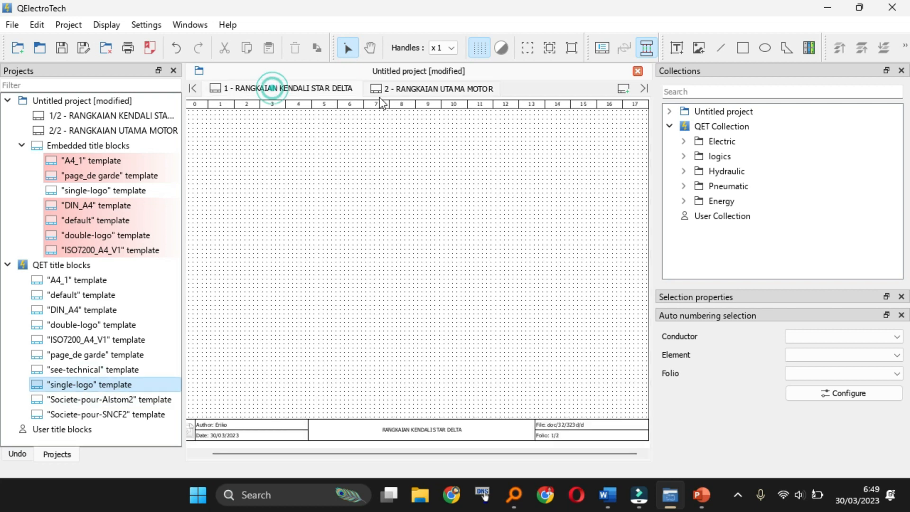
pyautogui.click(404, 90)
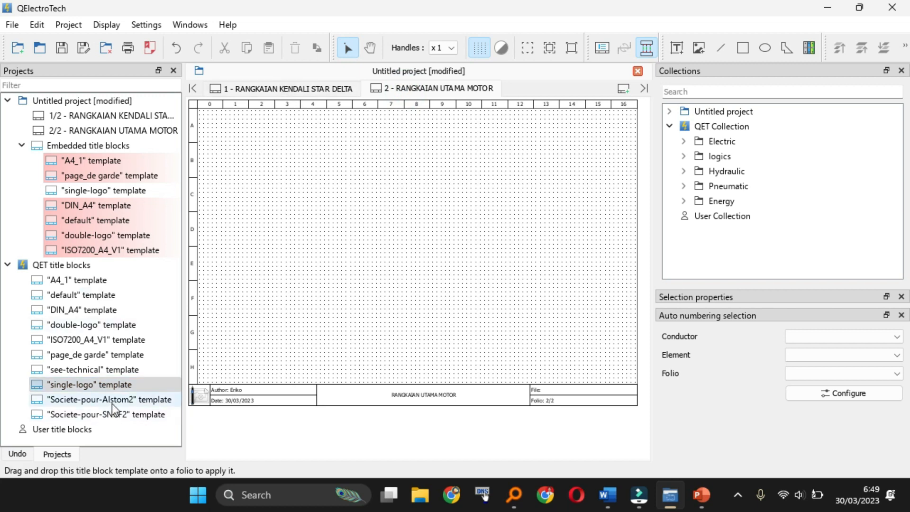
pyautogui.click(245, 92)
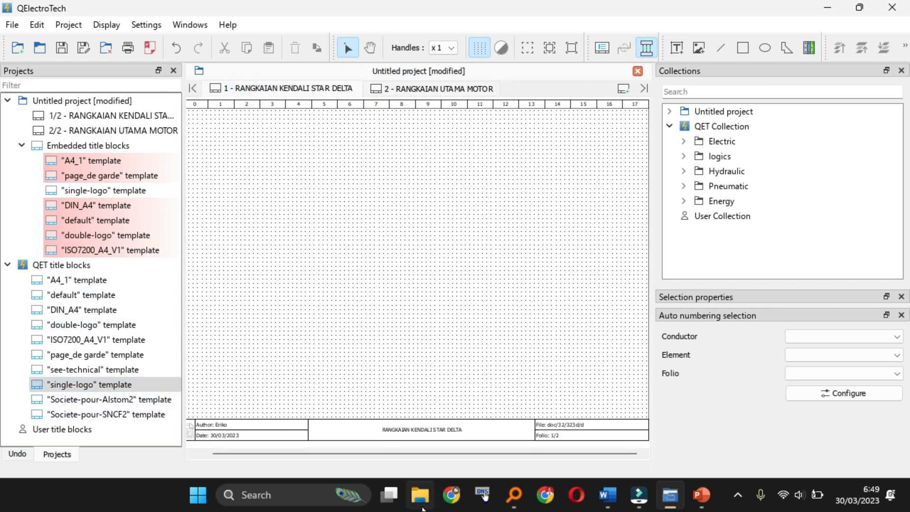
pyautogui.moveTo(365, 451); pyautogui.dragTo(257, 448)
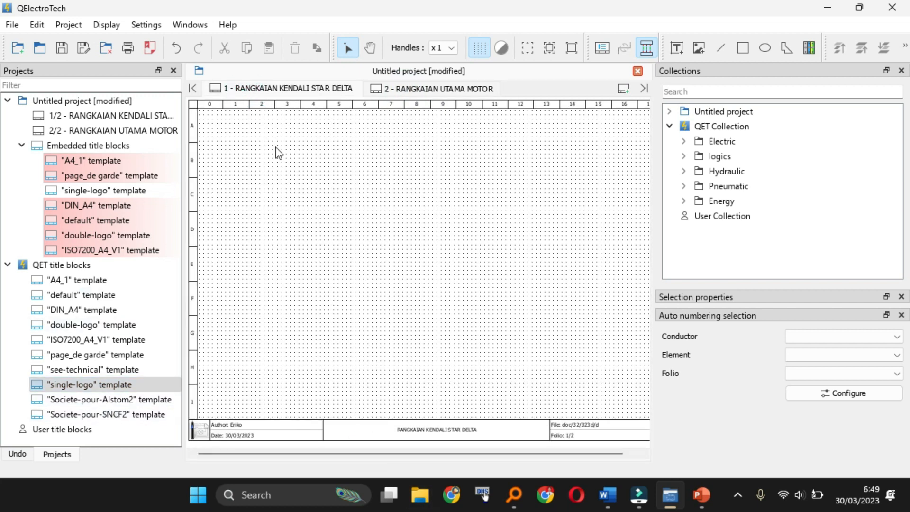
pyautogui.click(132, 24)
pyautogui.click(105, 26)
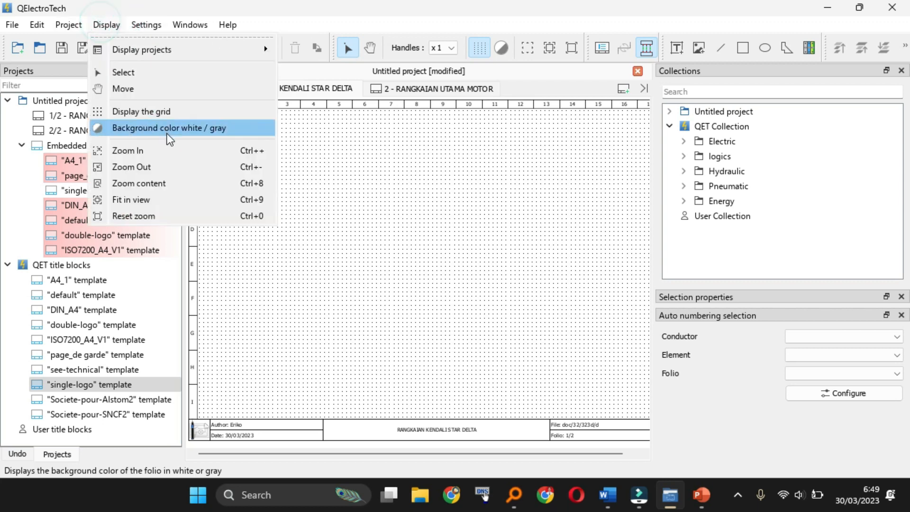
pyautogui.click(472, 190)
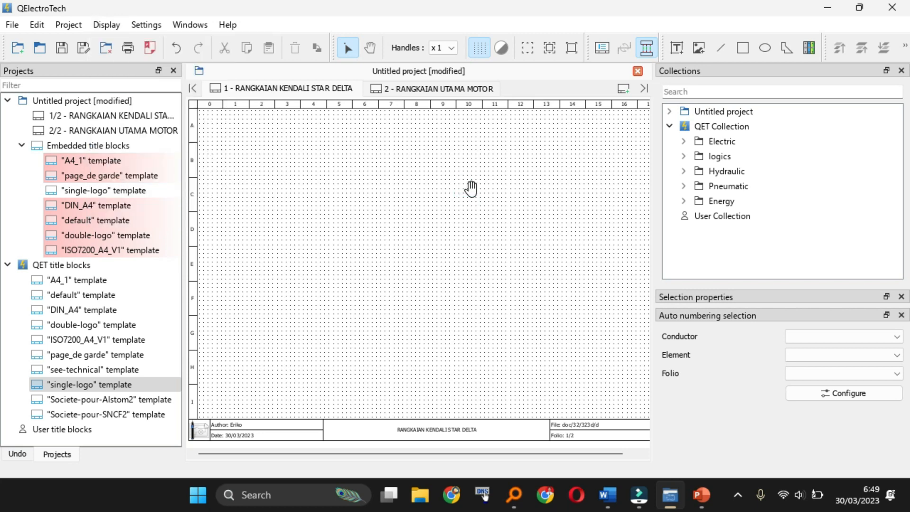
# Step: Open the single-logo template of the RANGKAIAN KENDALI STAR DELTA folio's title block for editing
pyautogui.keyDown('ctrl'); pyautogui.scroll(5, 472, 190); pyautogui.keyUp('ctrl')
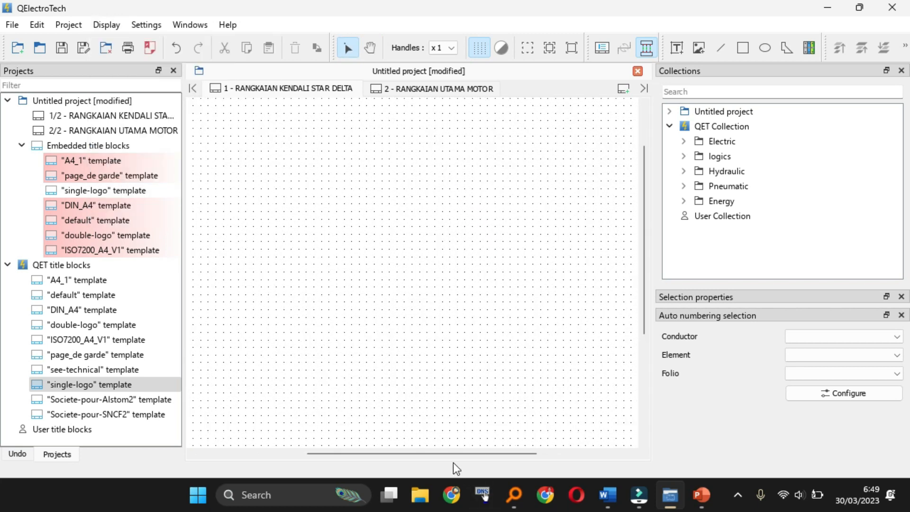
pyautogui.moveTo(436, 451); pyautogui.dragTo(235, 437)
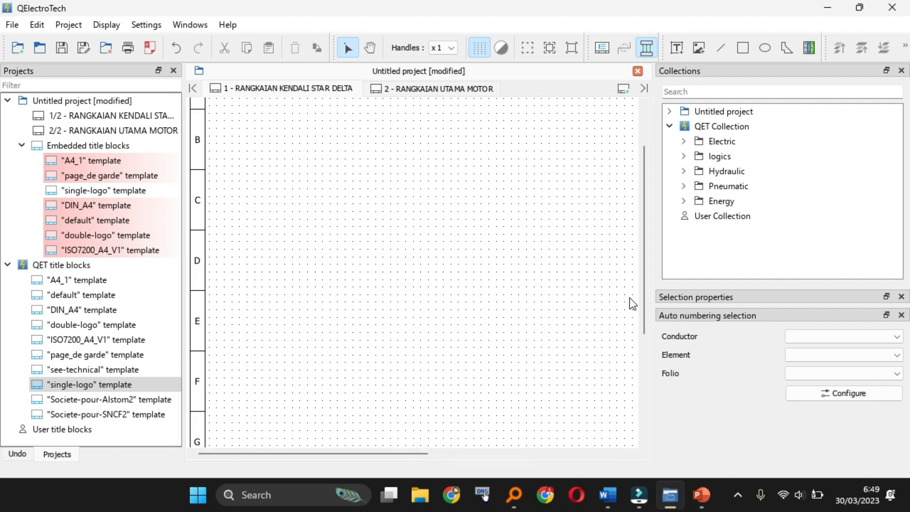
pyautogui.moveTo(643, 200); pyautogui.dragTo(643, 301)
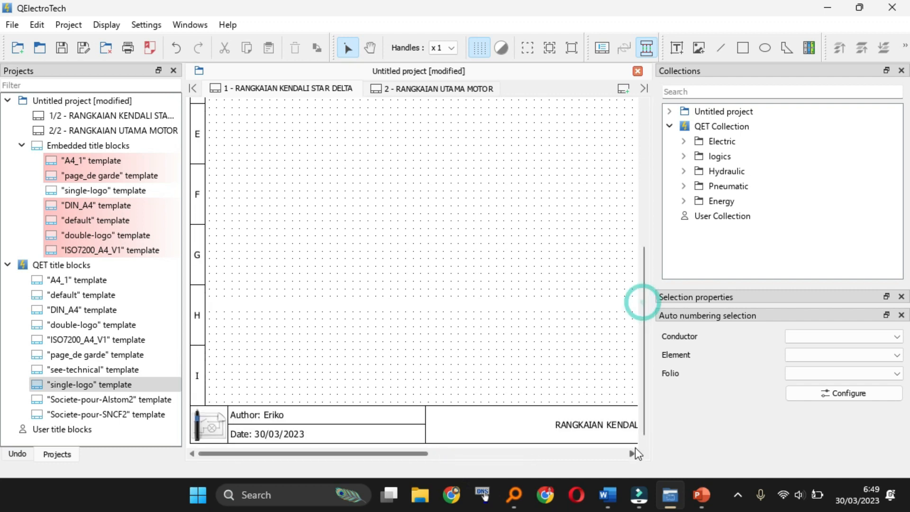
pyautogui.doubleClick(214, 426)
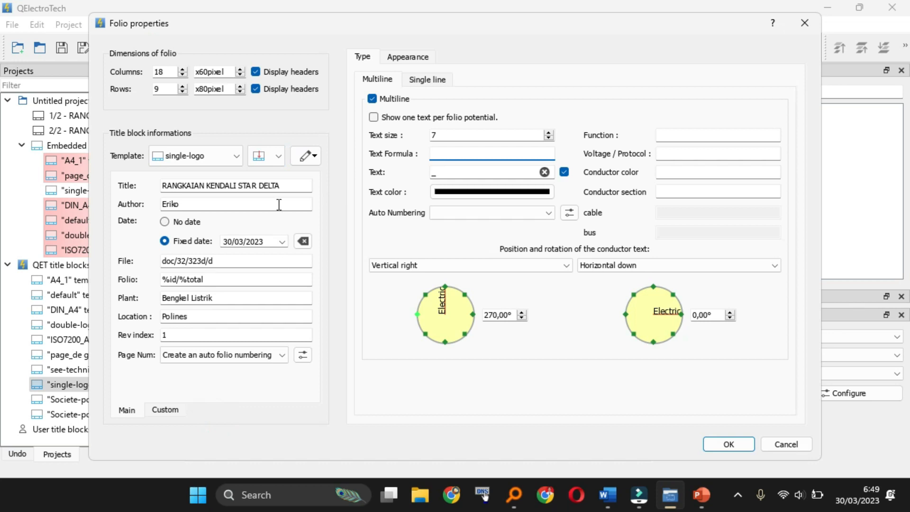
pyautogui.click(798, 448)
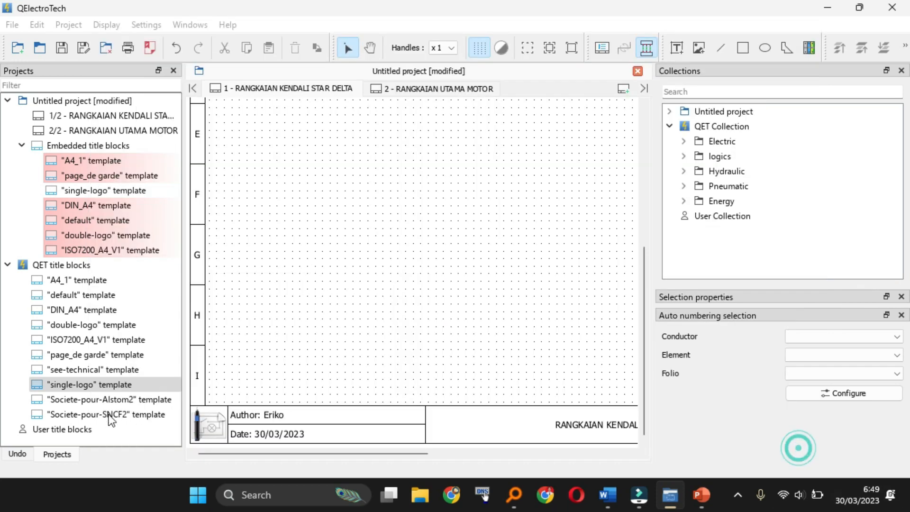
pyautogui.doubleClick(213, 424)
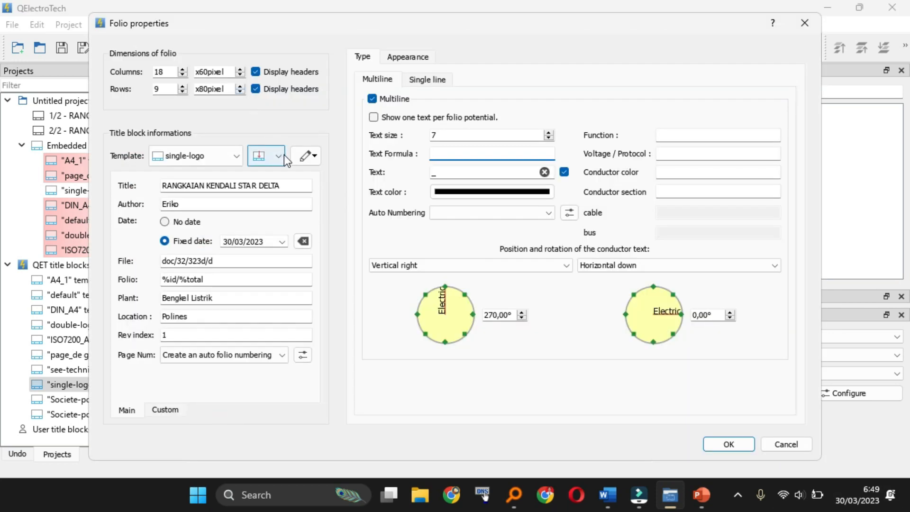
pyautogui.click(284, 156)
pyautogui.click(234, 156)
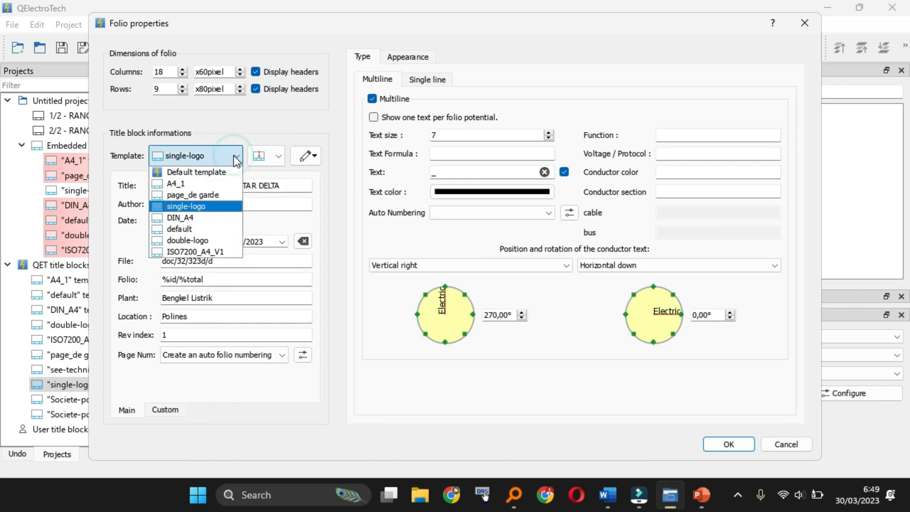
pyautogui.click(306, 156)
pyautogui.click(305, 156)
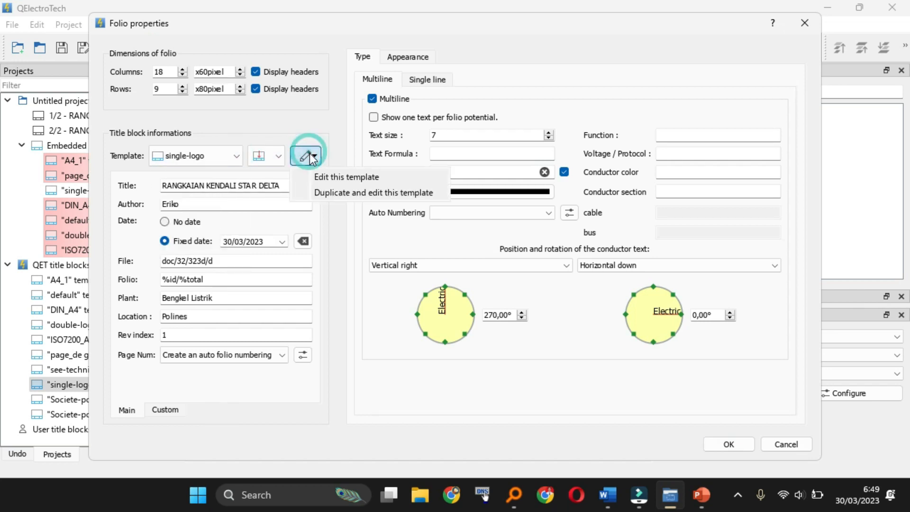
pyautogui.click(342, 177)
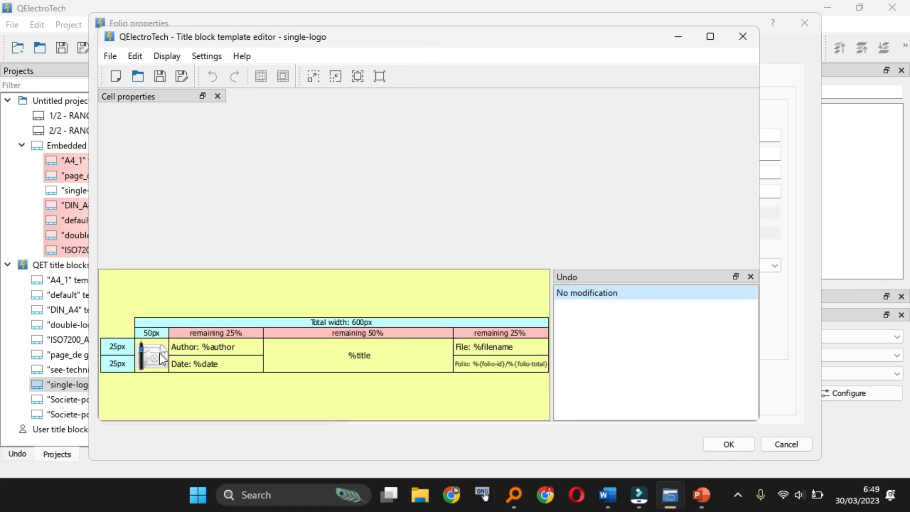
# Step: Add word.svg from the Pictures folder to the logos embedded in the single-logo template
pyautogui.click(155, 353)
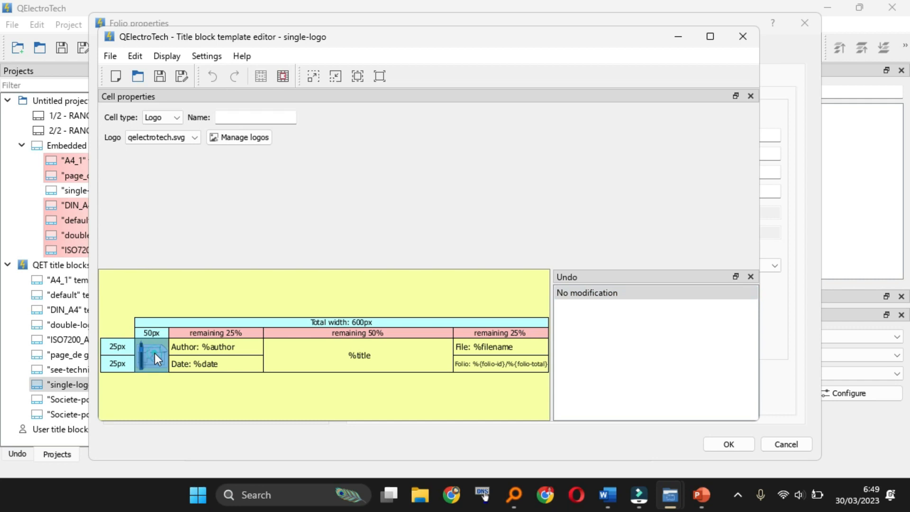
pyautogui.doubleClick(366, 37)
pyautogui.click(132, 106)
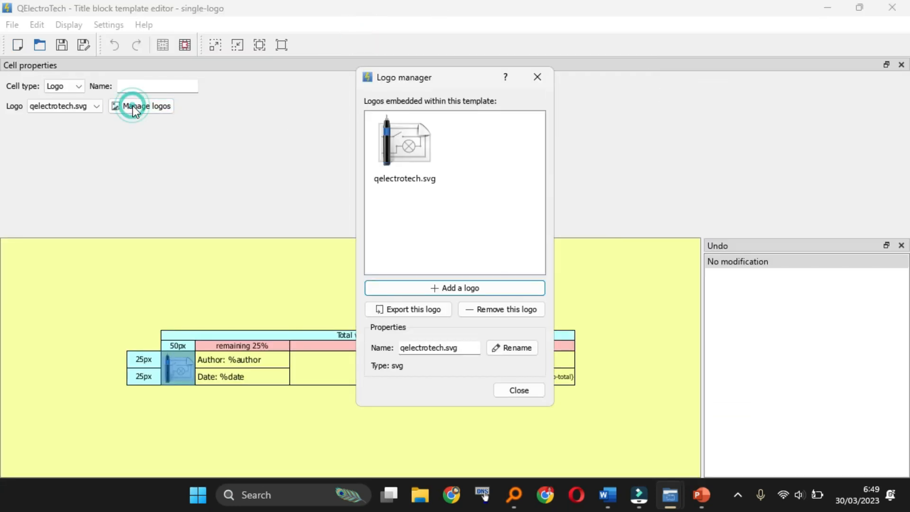
pyautogui.click(455, 348)
pyautogui.click(434, 287)
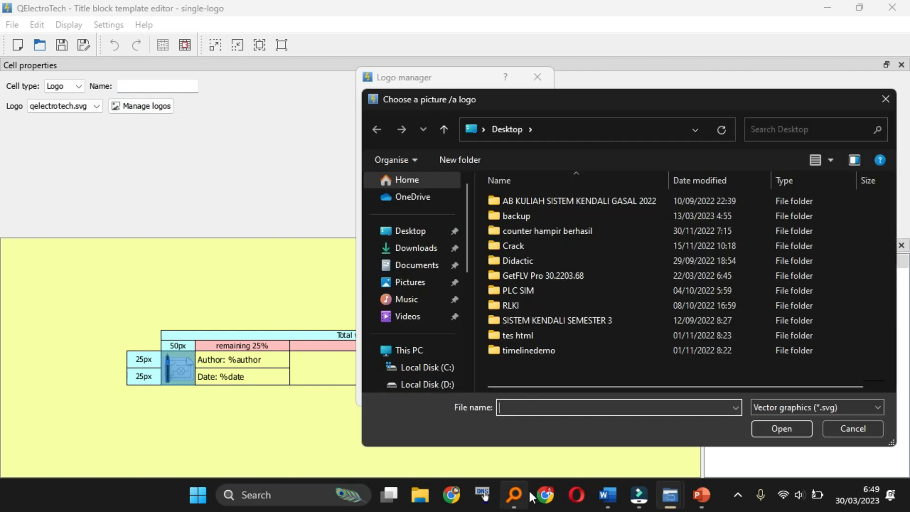
pyautogui.click(410, 284)
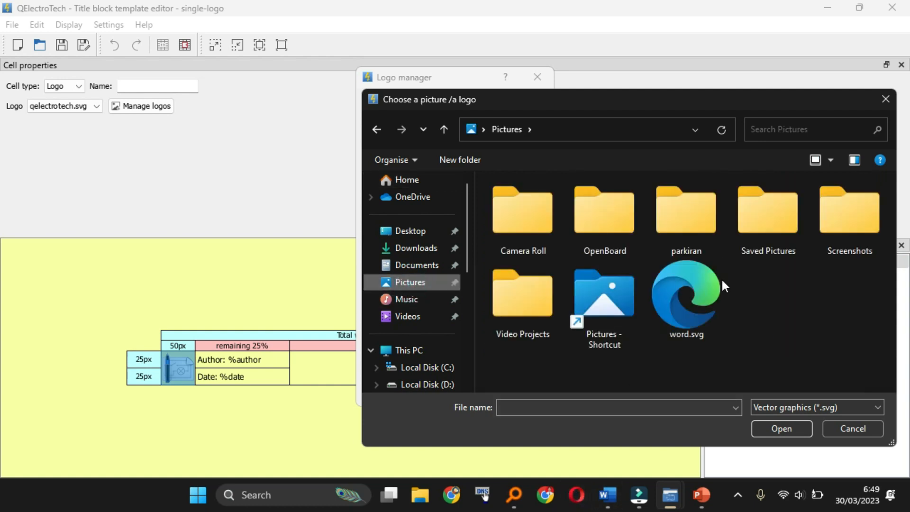
pyautogui.doubleClick(686, 312)
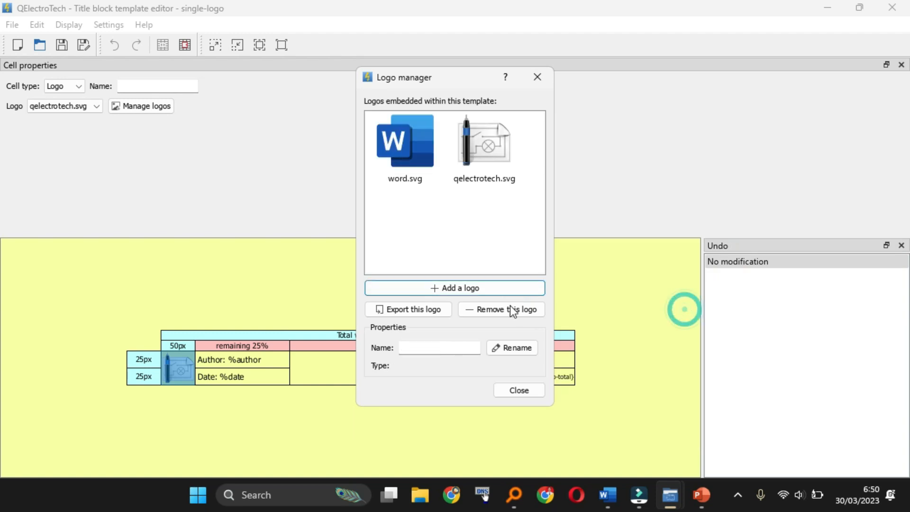
pyautogui.click(404, 134)
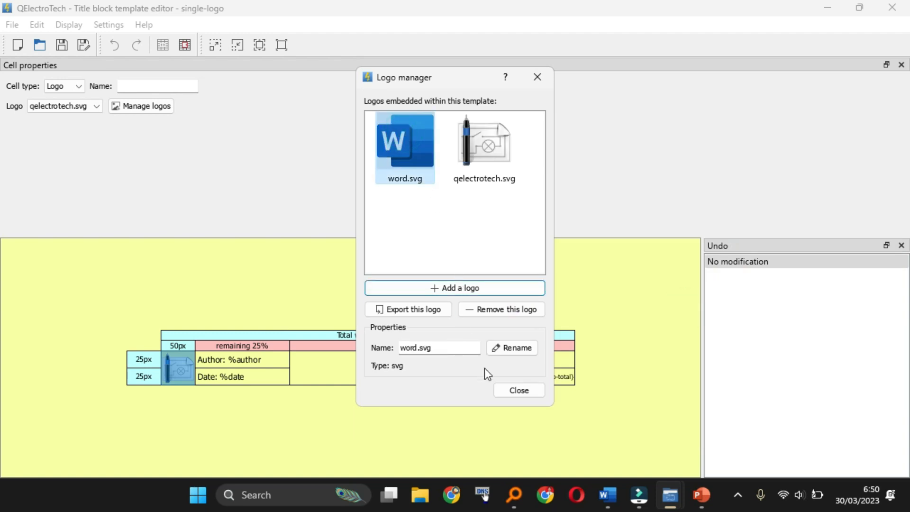
pyautogui.click(521, 391)
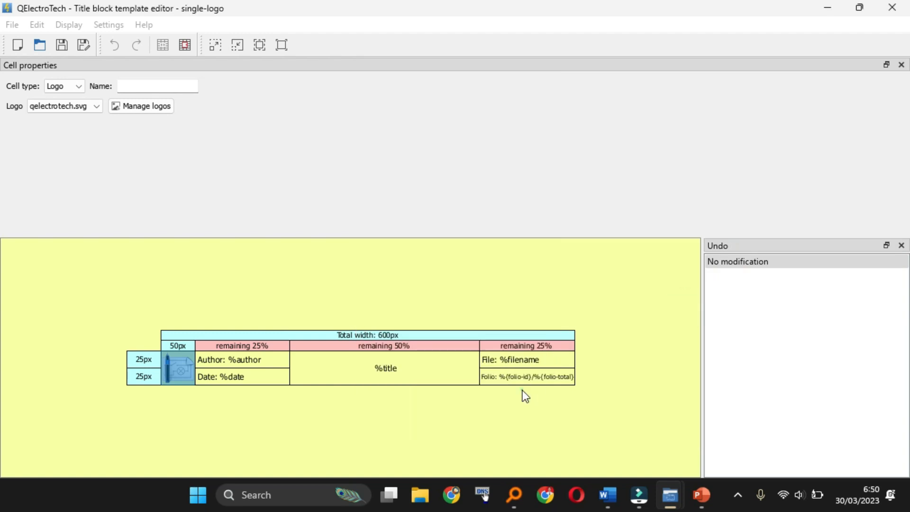
# Step: Set the template's logo cell to word.svg and apply the folio properties
pyautogui.click(95, 108)
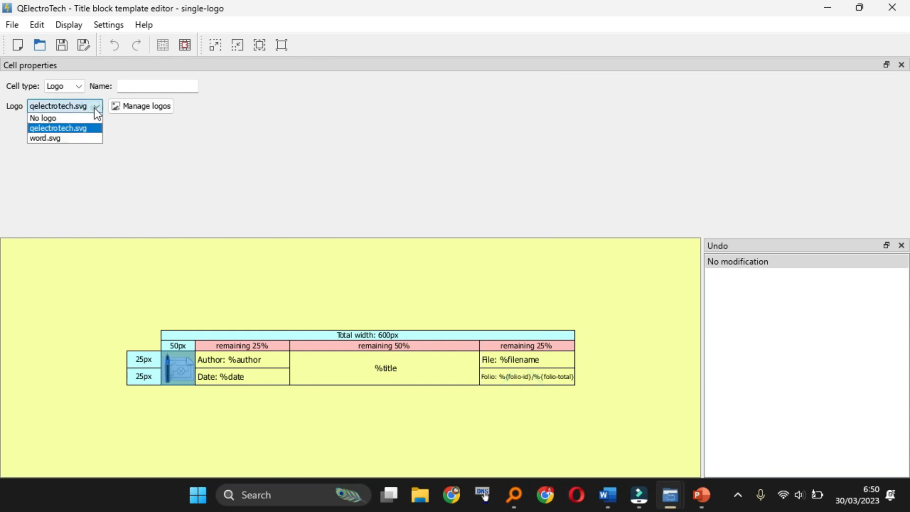
pyautogui.click(74, 139)
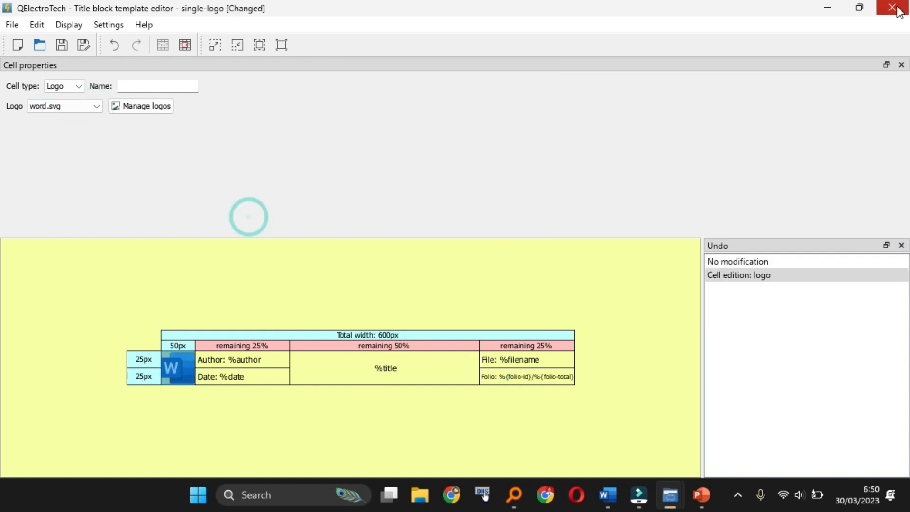
pyautogui.click(860, 8)
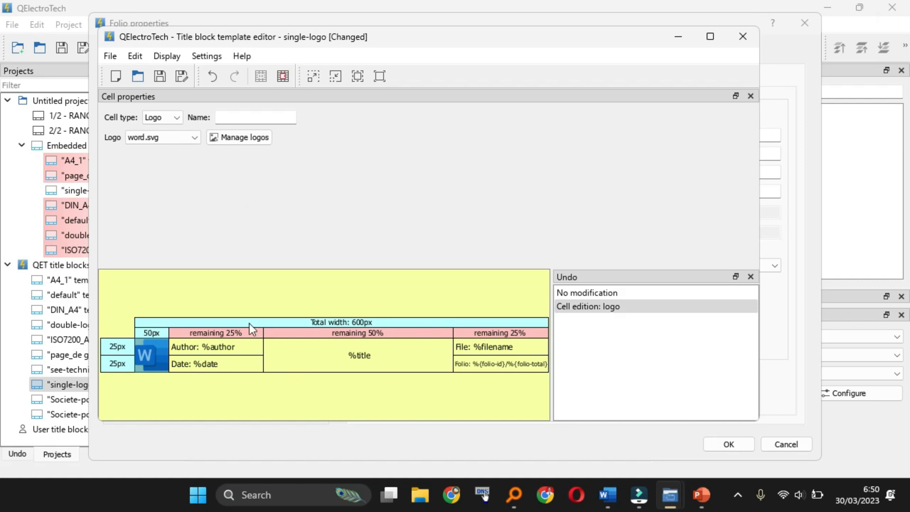
pyautogui.click(729, 446)
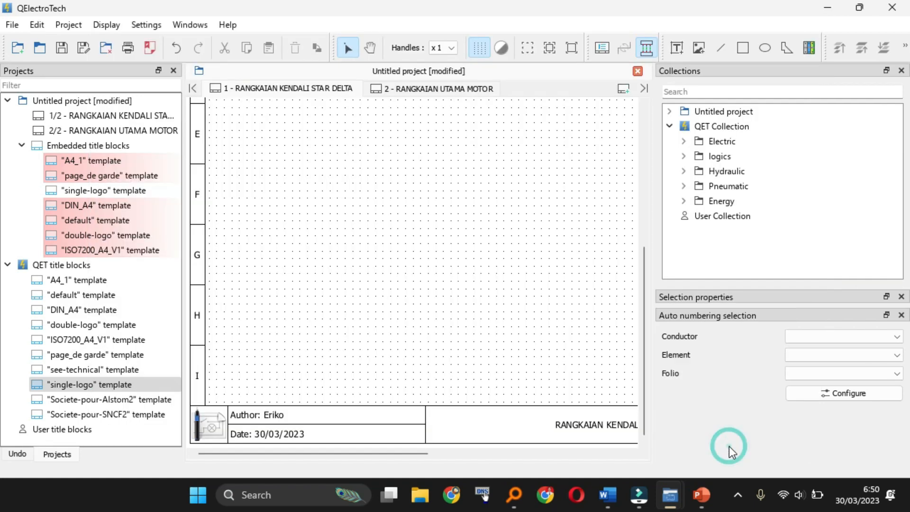
pyautogui.doubleClick(202, 422)
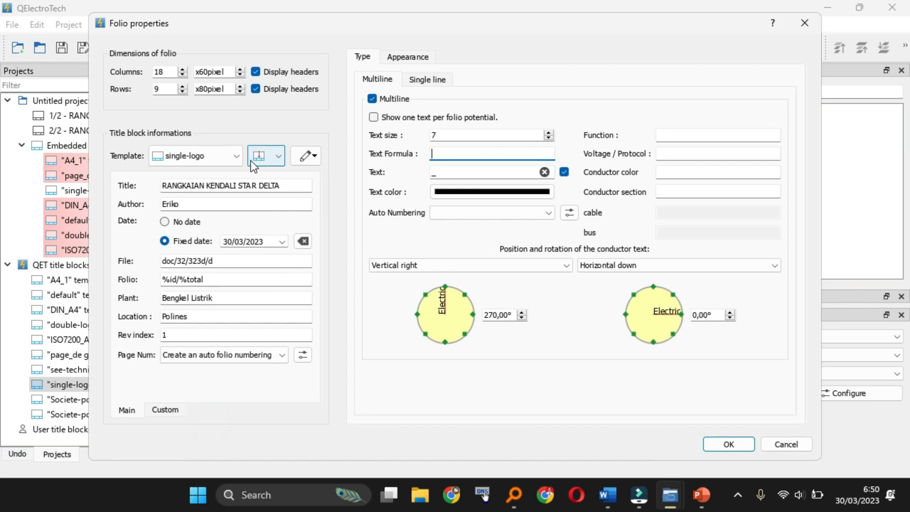
pyautogui.click(803, 24)
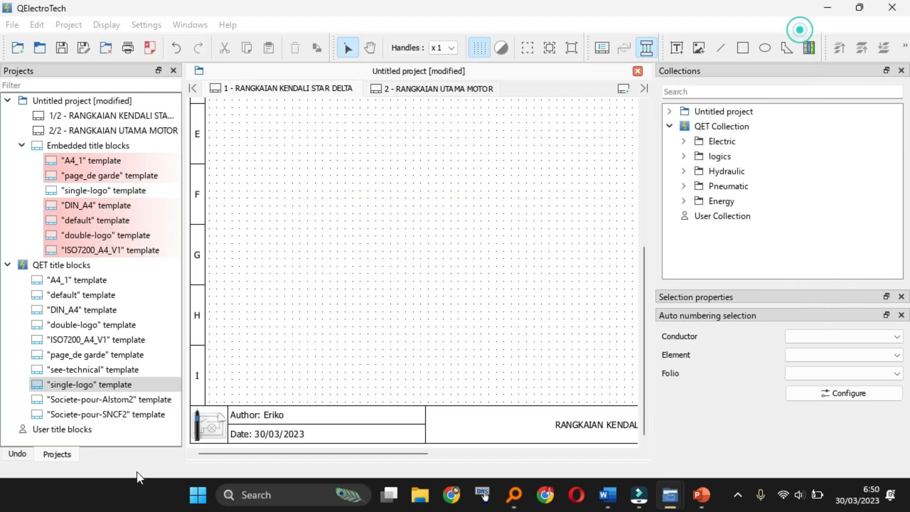
# Step: Open the single-logo title block template of the RANGKAIAN KENDALI STAR DELTA folio for editing again
pyautogui.doubleClick(219, 430)
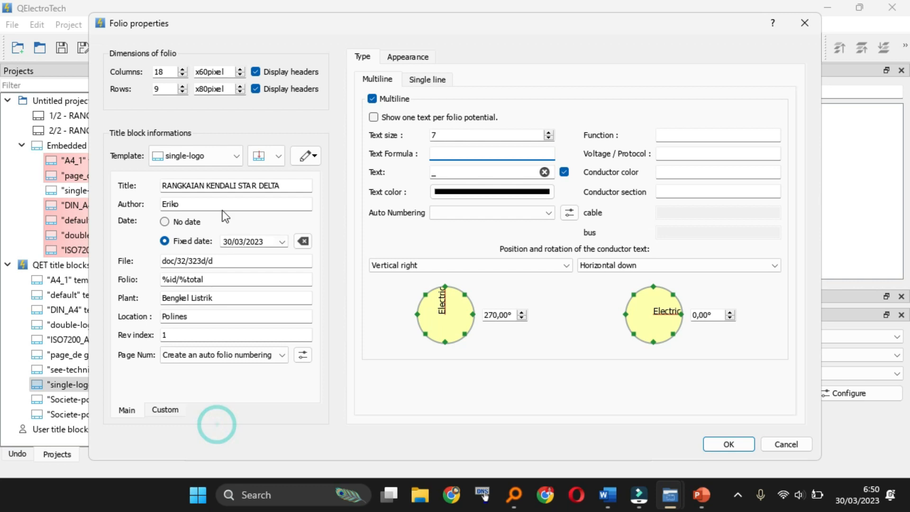
pyautogui.click(235, 154)
pyautogui.click(309, 157)
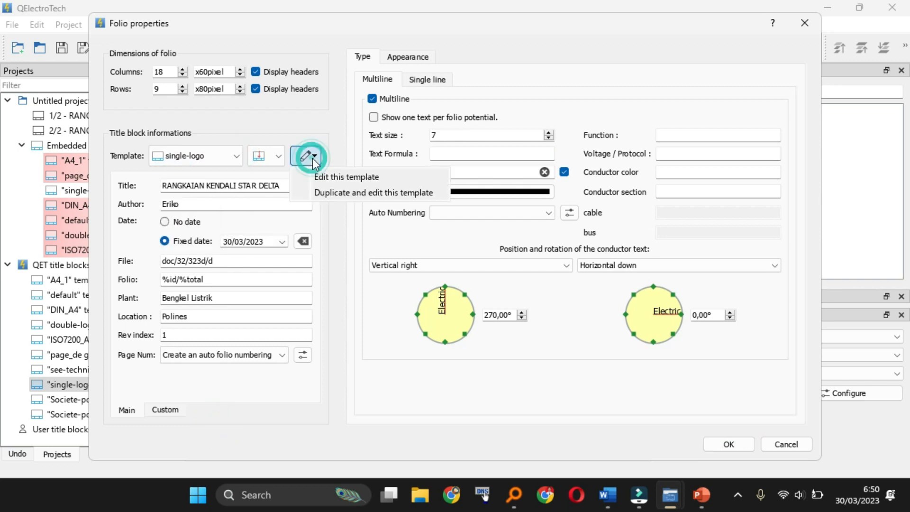
pyautogui.click(349, 176)
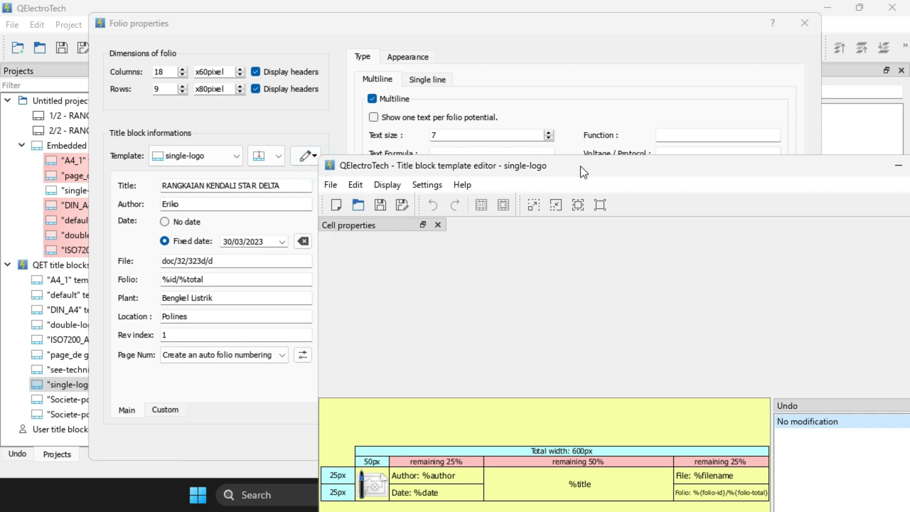
pyautogui.moveTo(583, 172); pyautogui.dragTo(340, 22)
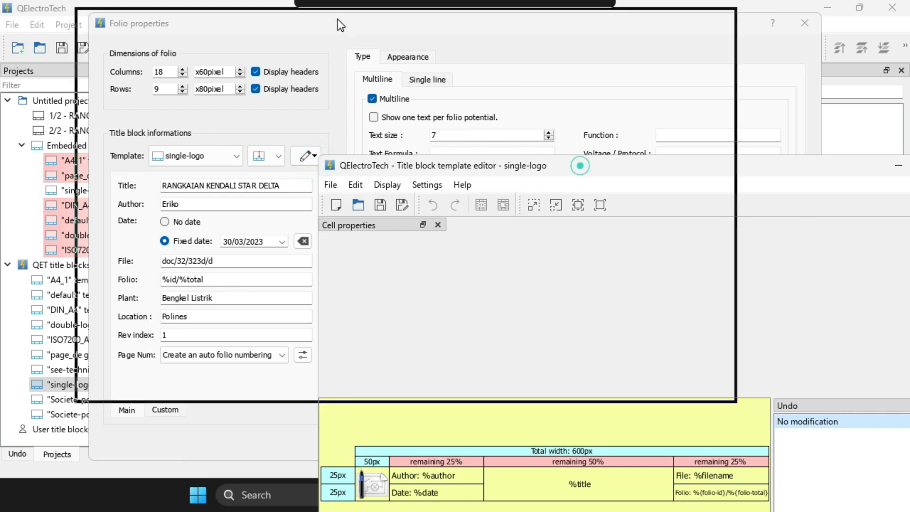
# Step: Select the template's logo cell and add word.svg from the Pictures folder to the template's embedded logos
pyautogui.click(135, 346)
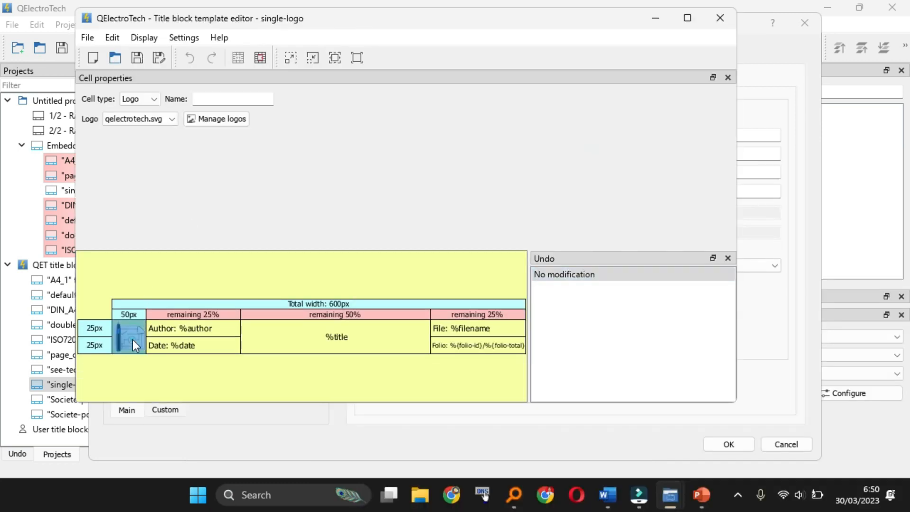
pyautogui.click(169, 118)
pyautogui.click(147, 139)
pyautogui.click(203, 120)
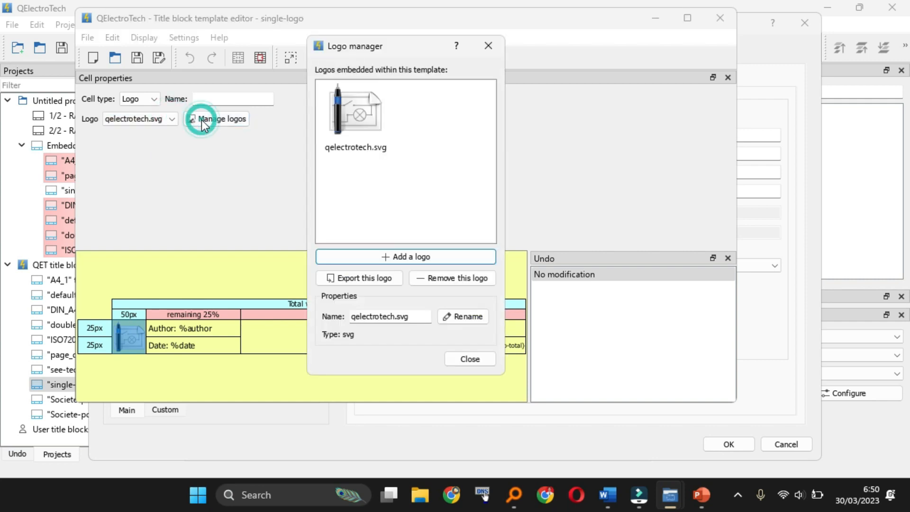
pyautogui.click(395, 259)
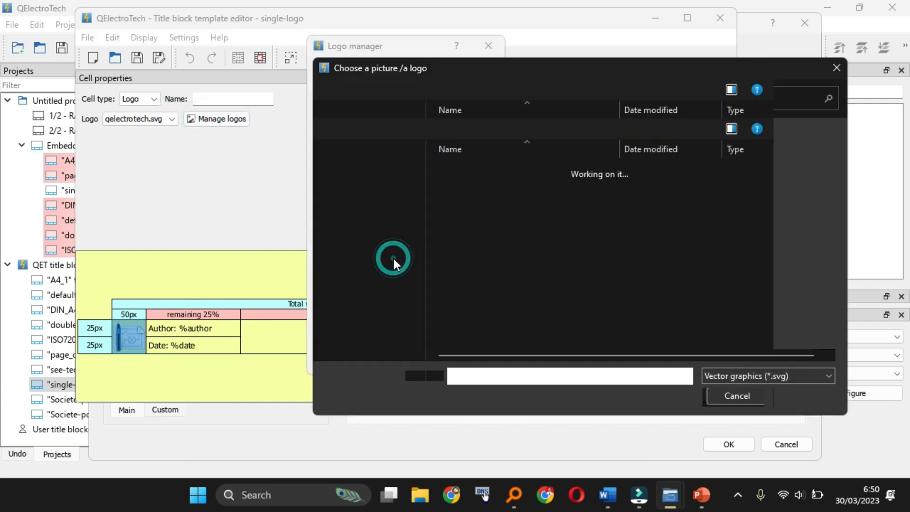
pyautogui.click(361, 250)
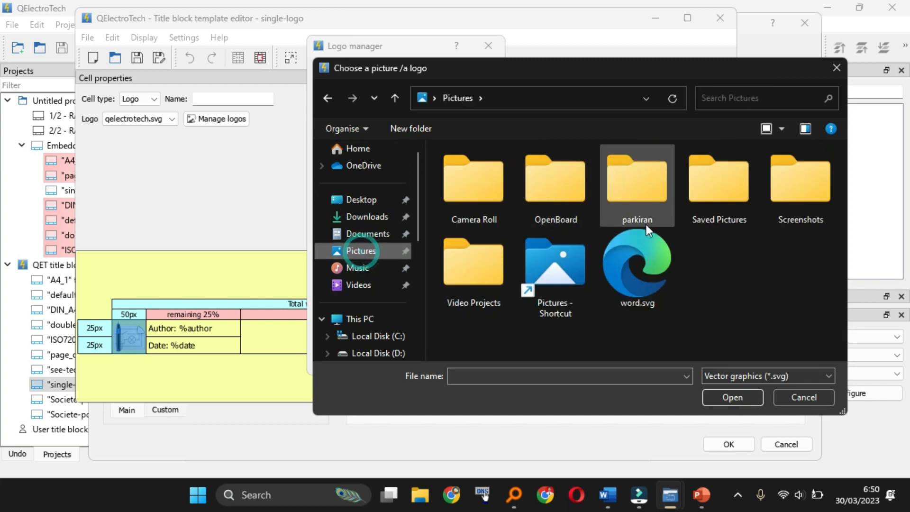
pyautogui.doubleClick(642, 265)
pyautogui.click(413, 321)
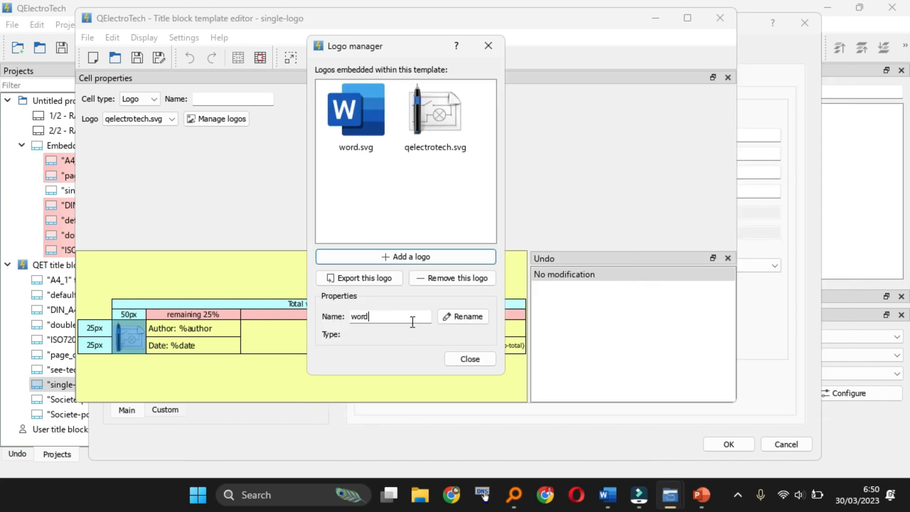
pyautogui.click(400, 346)
pyautogui.click(348, 113)
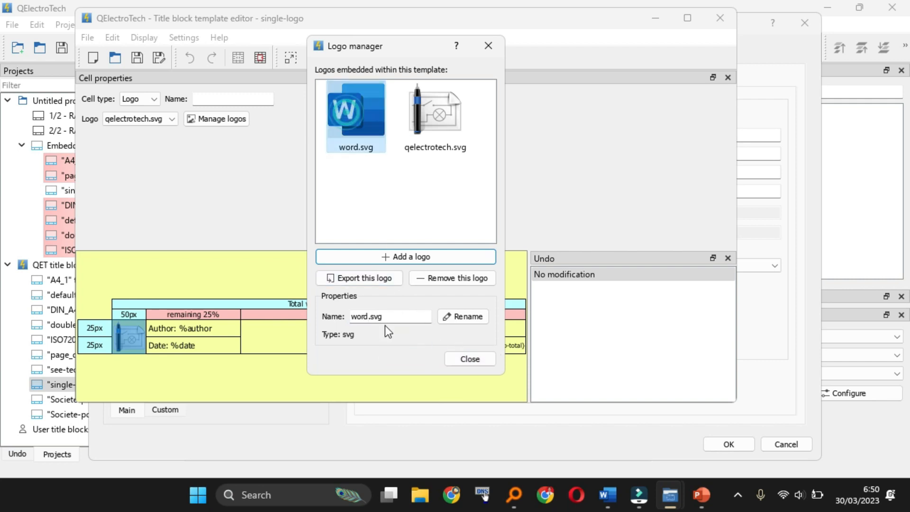
pyautogui.click(473, 356)
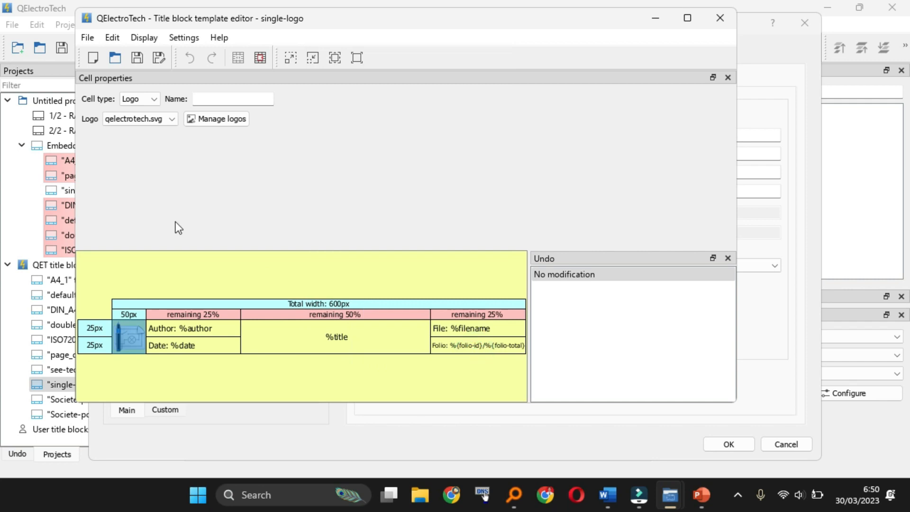
# Step: Set the logo cell to word.svg, save the single-logo template and close the template editor
pyautogui.click(172, 119)
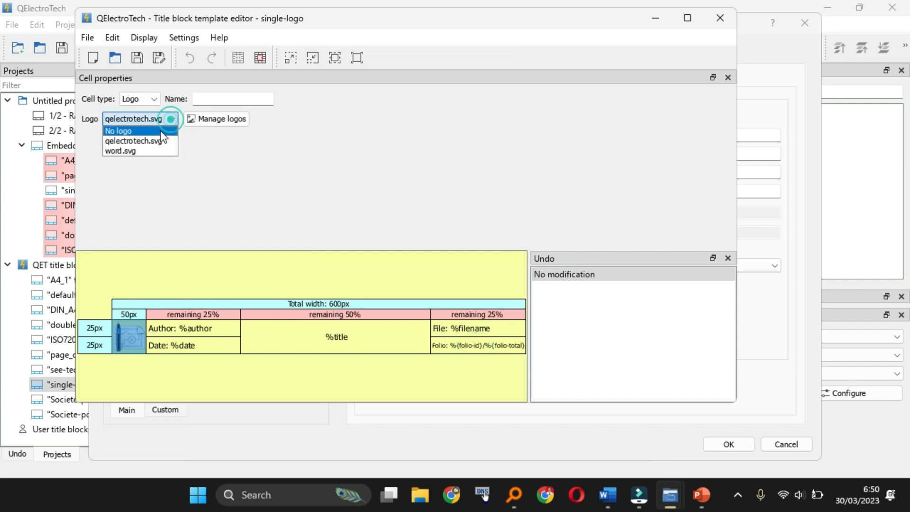
pyautogui.click(143, 150)
pyautogui.click(136, 60)
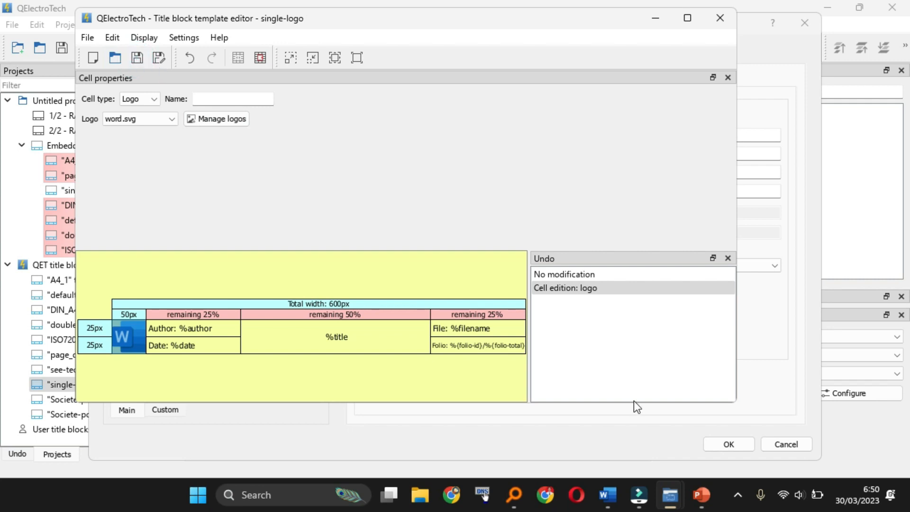
pyautogui.click(136, 58)
pyautogui.click(87, 37)
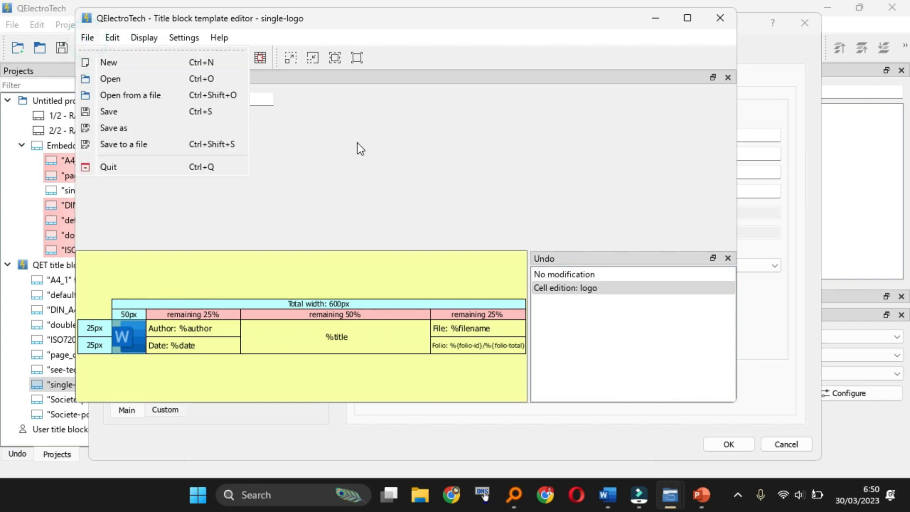
pyautogui.click(142, 111)
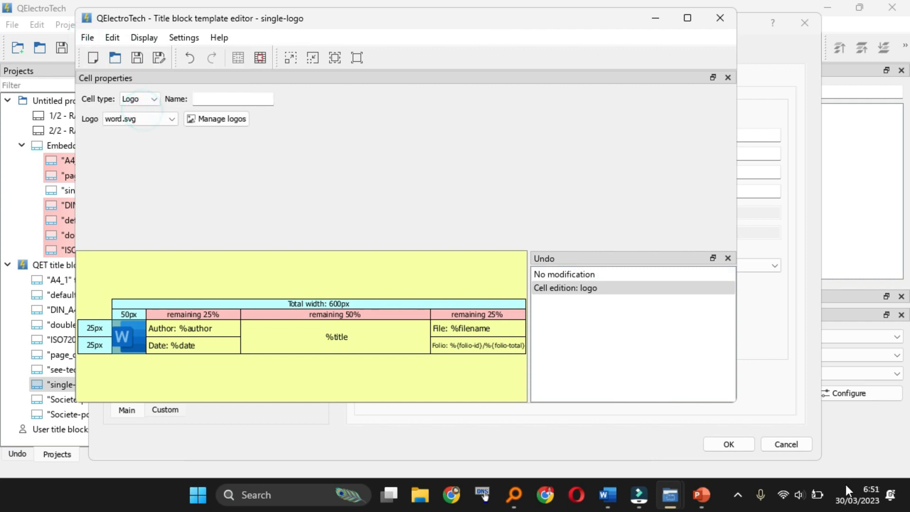
pyautogui.click(719, 21)
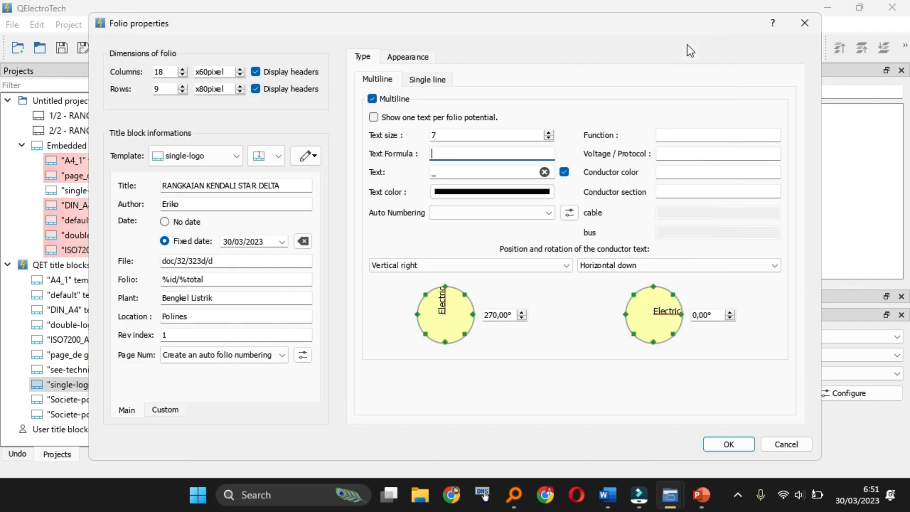
# Step: Apply the folio properties with the single-logo template and check the title block on the whole folio
pyautogui.click(237, 157)
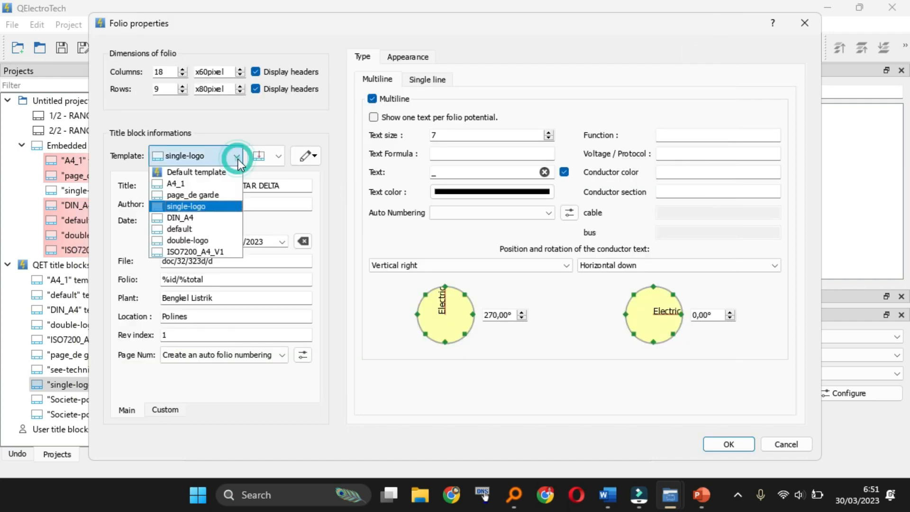
pyautogui.click(256, 139)
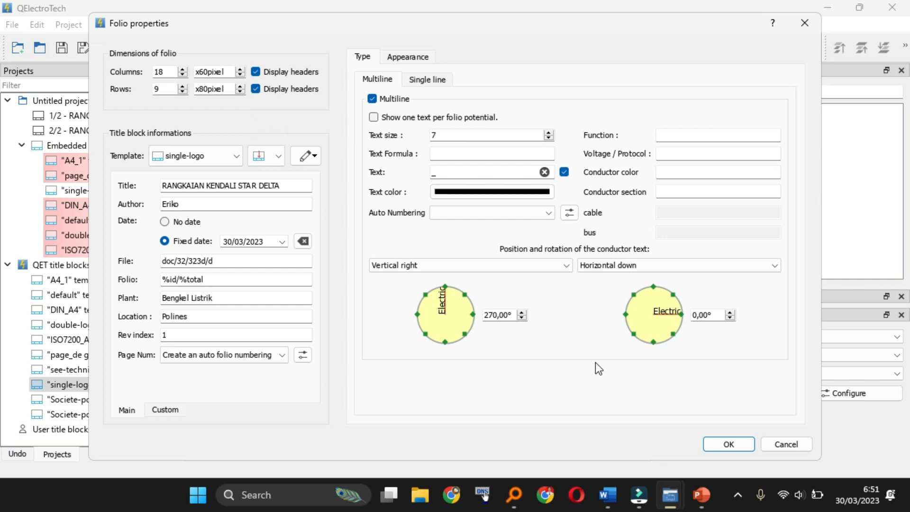
pyautogui.click(728, 443)
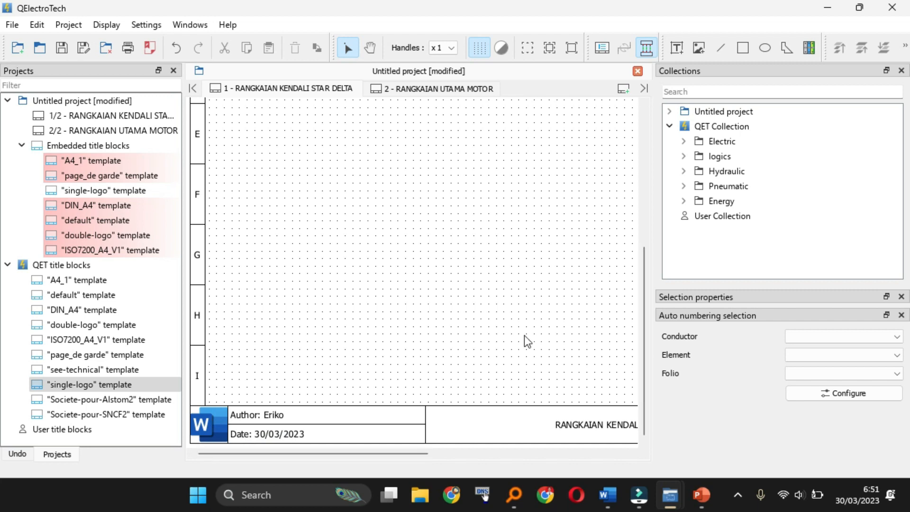
pyautogui.moveTo(644, 258); pyautogui.dragTo(608, 93)
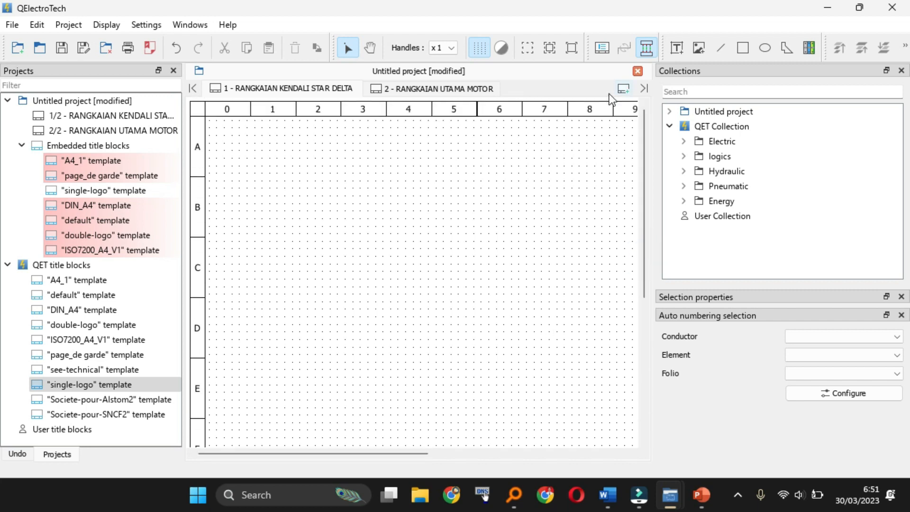
pyautogui.scroll(-5, 457, 194)
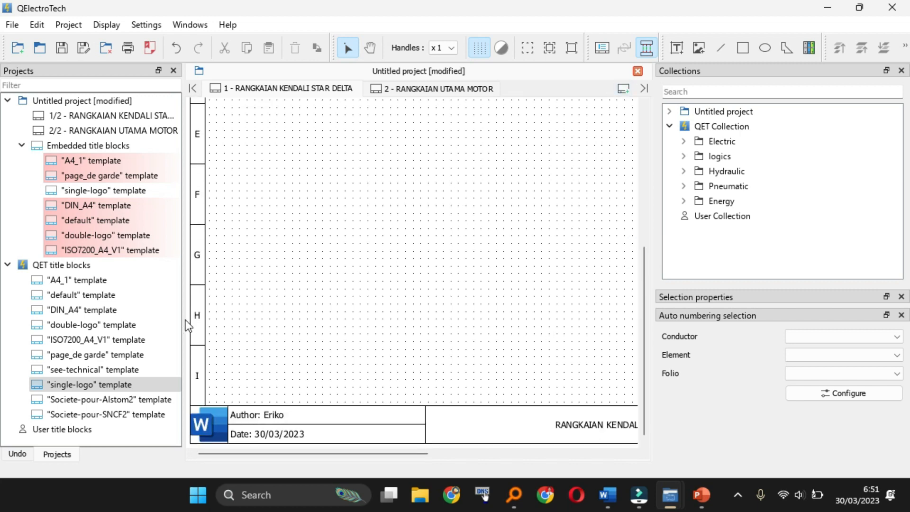
pyautogui.hotkey('ctrl', '9')
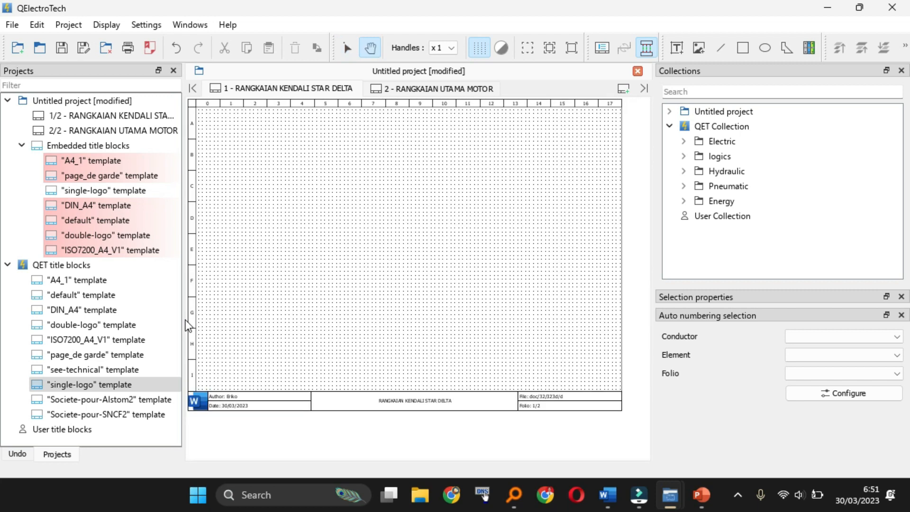
pyautogui.keyDown('ctrl'); pyautogui.scroll(3, 188, 326); pyautogui.keyUp('ctrl')
pyautogui.keyDown('ctrl'); pyautogui.scroll(-3, 188, 326); pyautogui.keyUp('ctrl')
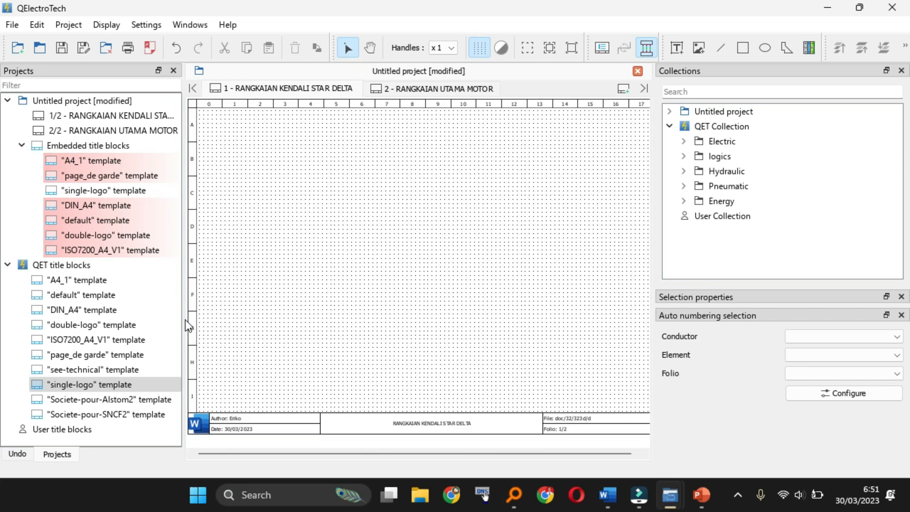
# Step: Place a Three-pole source + PEN from the Electric collection's All-pole network sources in row A near column 16 of the folio
pyautogui.click(747, 92)
pyautogui.click(686, 140)
pyautogui.click(697, 159)
pyautogui.click(697, 157)
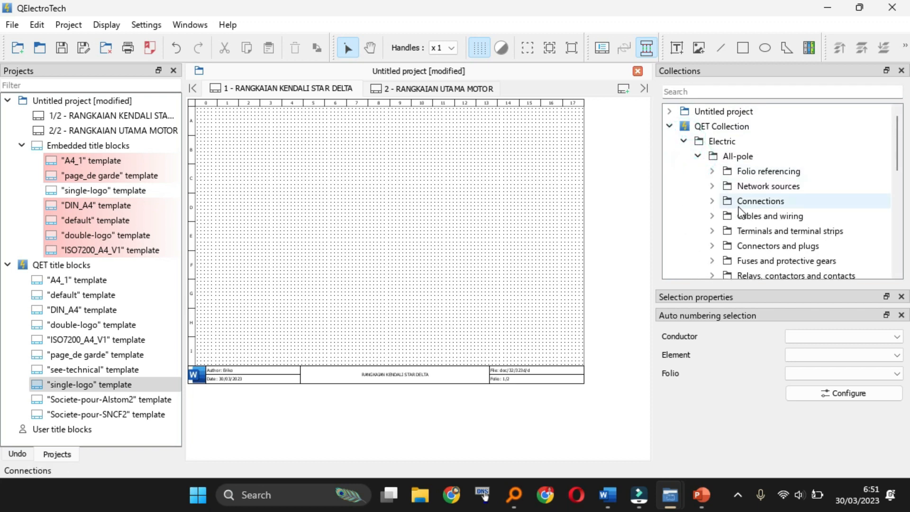
pyautogui.click(712, 172)
pyautogui.click(712, 172)
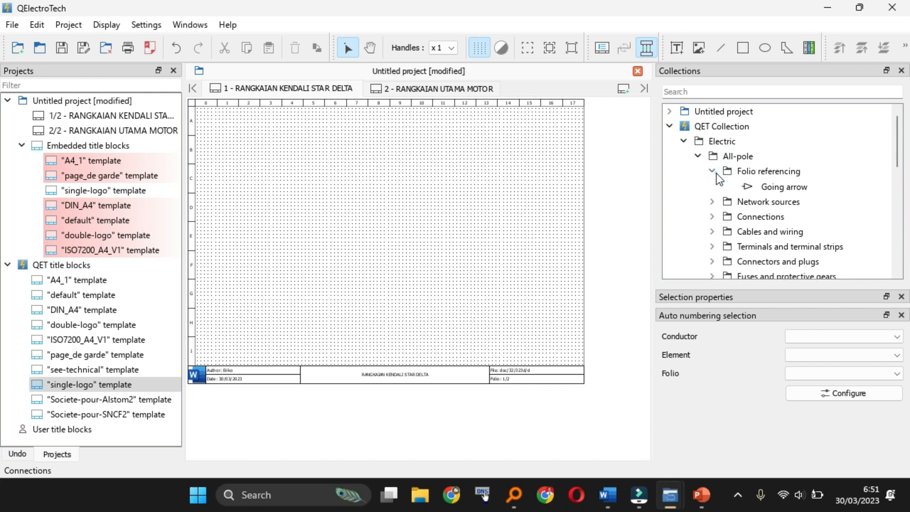
pyautogui.click(713, 186)
pyautogui.scroll(-1, 786, 214)
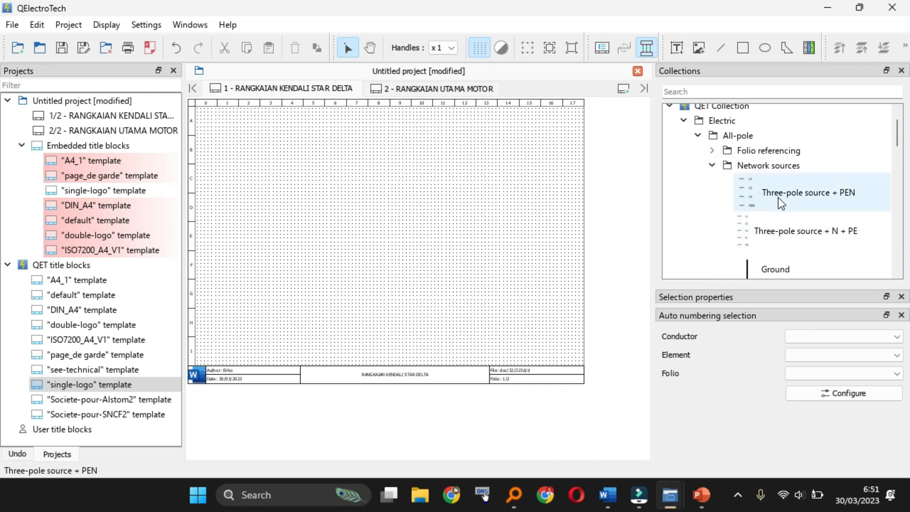
pyautogui.moveTo(761, 194); pyautogui.dragTo(252, 147)
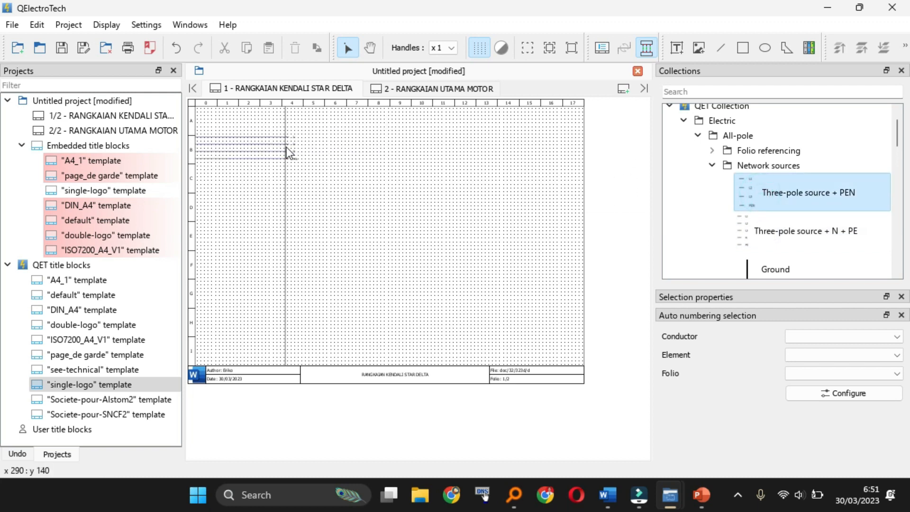
pyautogui.click(550, 129)
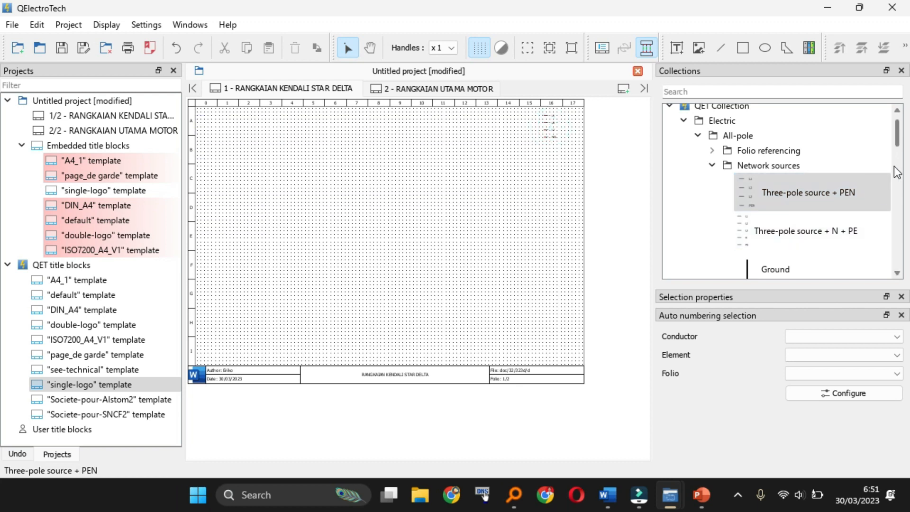
# Step: Place the opposite-facing Three-pole source + PEN at the folio's left side in row A, aligned with the first source to connect their conductors
pyautogui.moveTo(899, 145); pyautogui.dragTo(900, 189)
pyautogui.moveTo(821, 206); pyautogui.dragTo(279, 175)
pyautogui.press('space')
# Step: Hide the grid of the RANGKAIAN KENDALI STAR DELTA folio
pyautogui.keyDown('ctrl'); pyautogui.scroll(3, 334, 175); pyautogui.keyUp('ctrl')
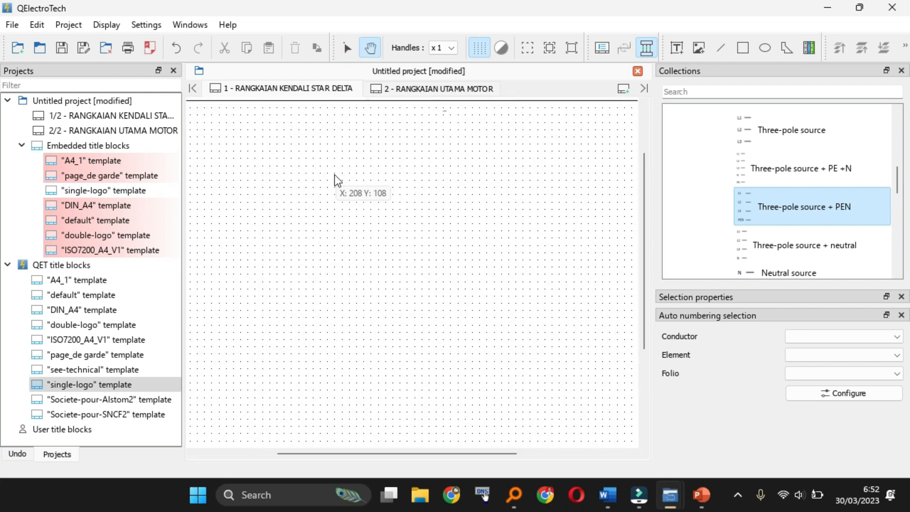
pyautogui.moveTo(648, 181); pyautogui.dragTo(648, 136)
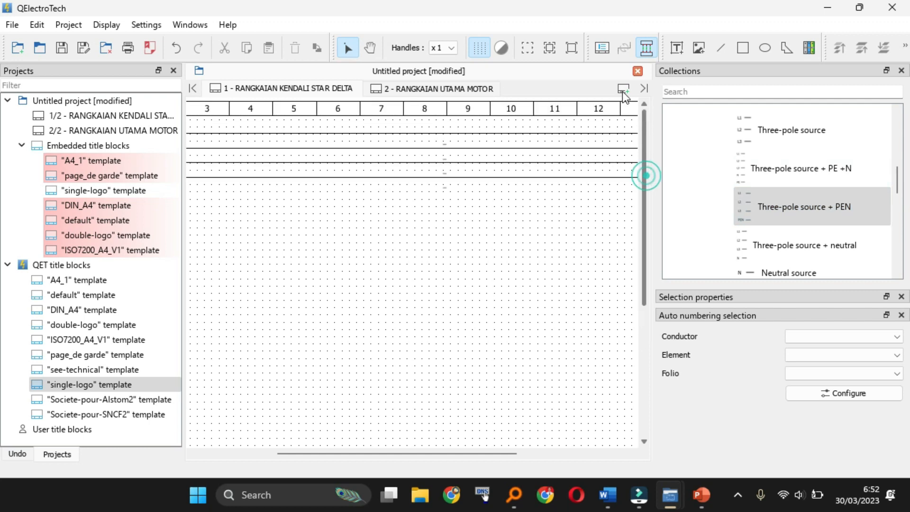
pyautogui.moveTo(425, 451); pyautogui.dragTo(574, 432)
pyautogui.click(479, 49)
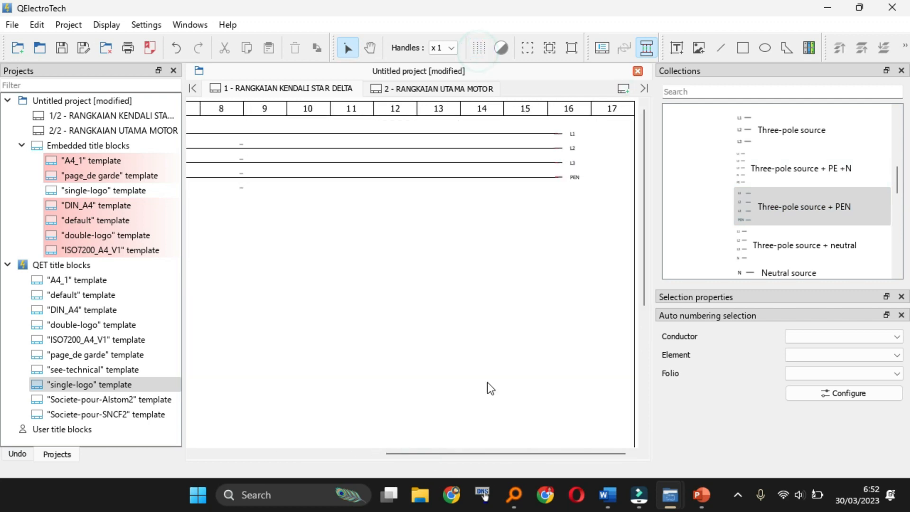
# Step: Label the four conductors between the two sources R, S, T and N, starting from the uppermost one
pyautogui.moveTo(463, 455); pyautogui.dragTo(412, 453)
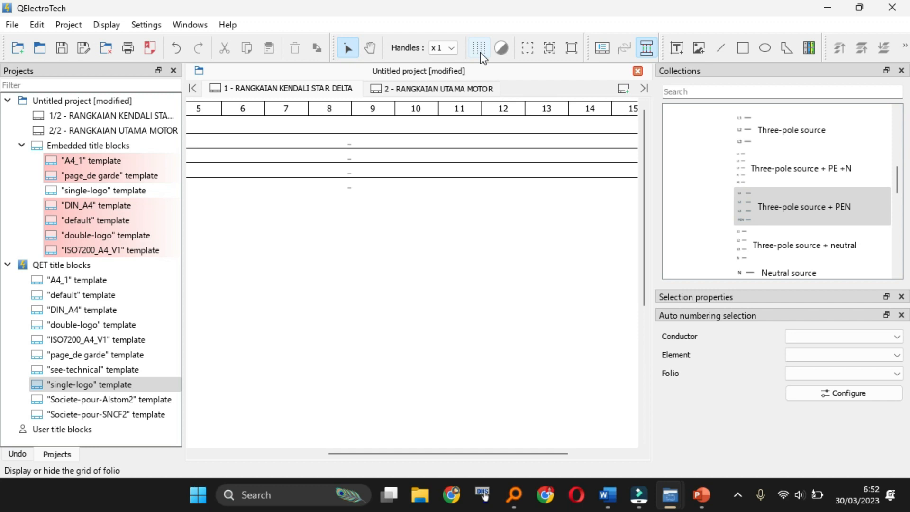
pyautogui.moveTo(392, 451); pyautogui.dragTo(365, 417)
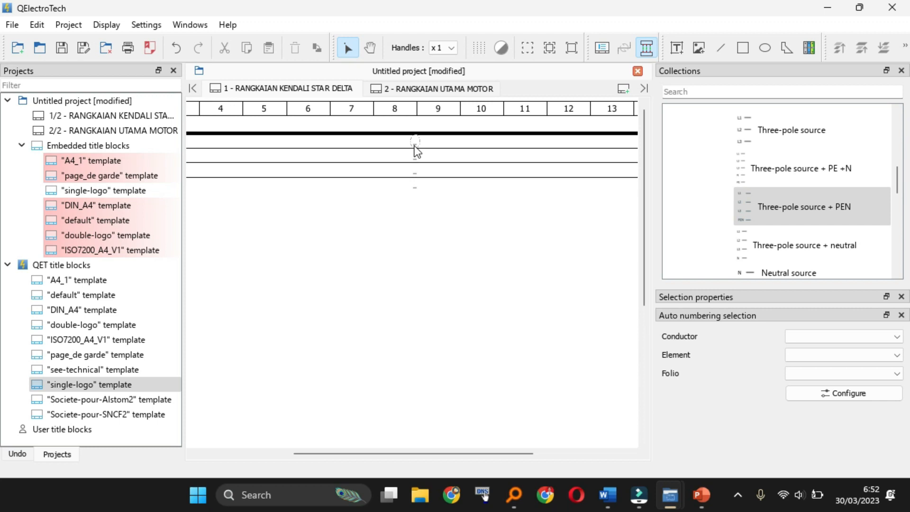
pyautogui.moveTo(417, 454)
pyautogui.mouseDown()
pyautogui.moveTo(271, 453)
pyautogui.moveTo(447, 443)
pyautogui.moveTo(203, 479)
pyautogui.moveTo(346, 459)
pyautogui.moveTo(199, 467)
pyautogui.moveTo(378, 457)
pyautogui.moveTo(406, 446)
pyautogui.mouseUp()
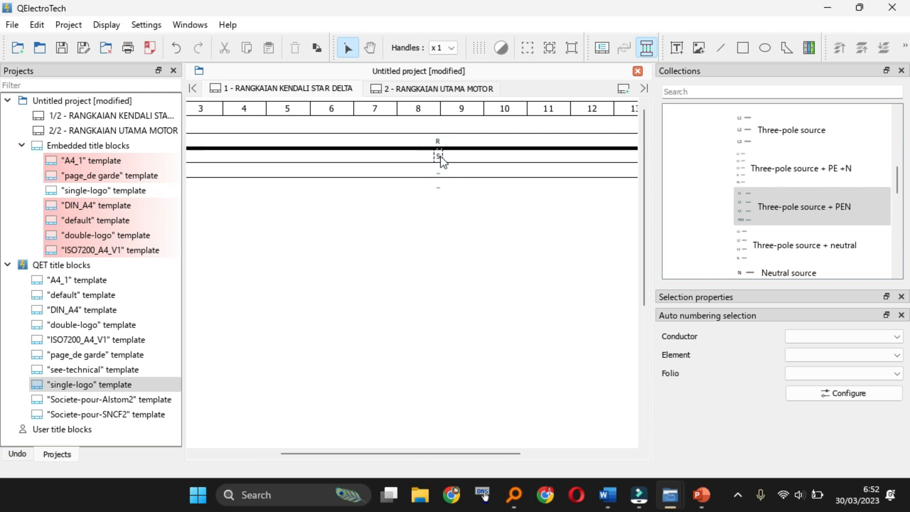
pyautogui.doubleClick(438, 169)
pyautogui.write('T')
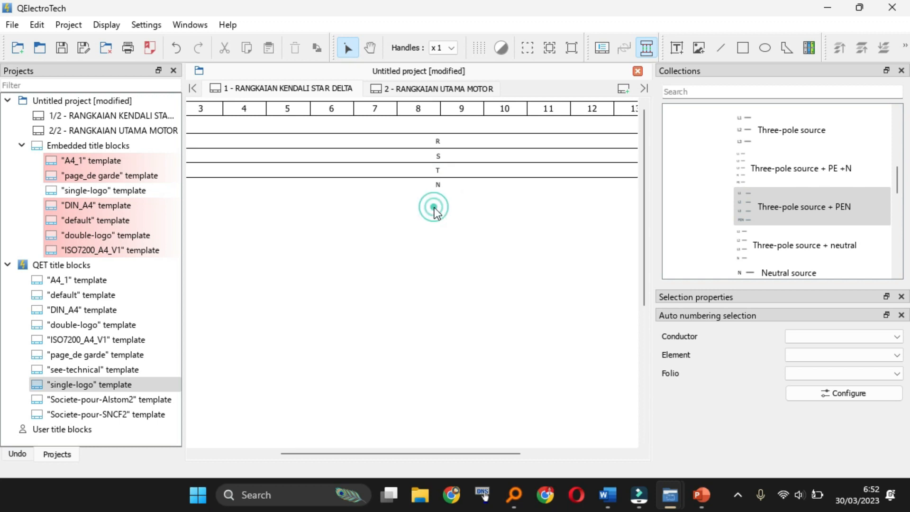
pyautogui.scroll(-5, 436, 204)
pyautogui.scroll(-3, 427, 228)
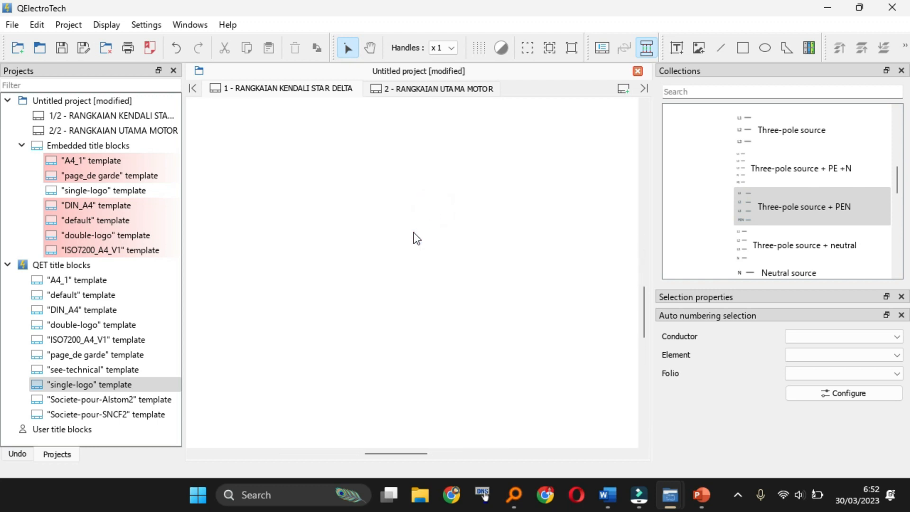
pyautogui.scroll(5, 417, 238)
pyautogui.moveTo(643, 177); pyautogui.dragTo(634, 129)
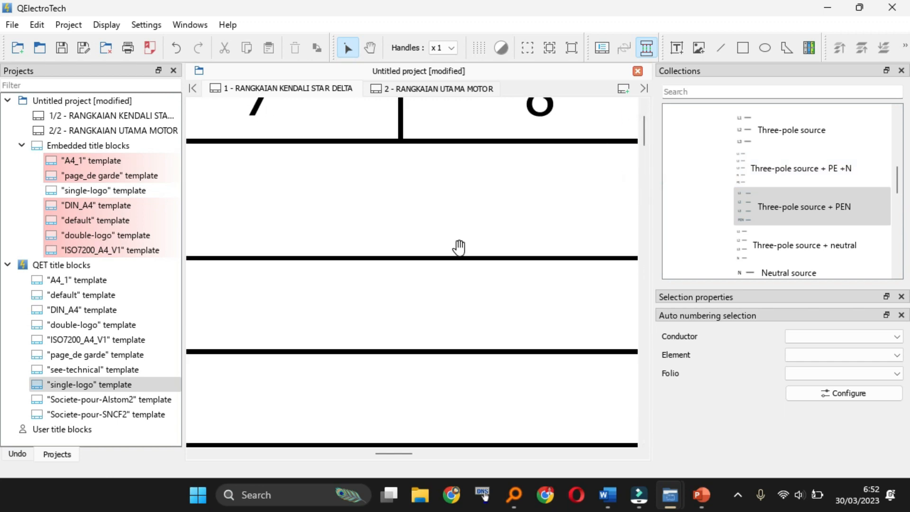
pyautogui.keyDown('ctrl'); pyautogui.scroll(-5, 460, 253); pyautogui.keyUp('ctrl')
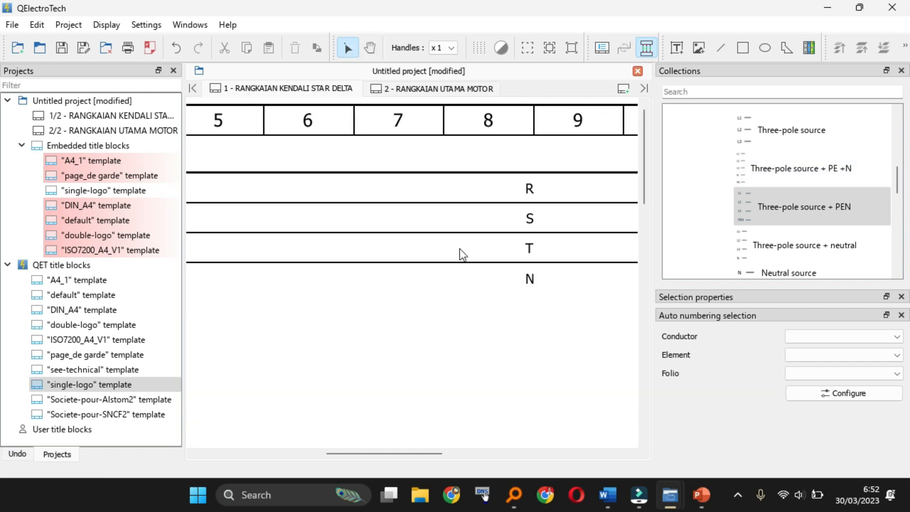
pyautogui.keyDown('ctrl'); pyautogui.scroll(-3, 460, 251); pyautogui.keyUp('ctrl')
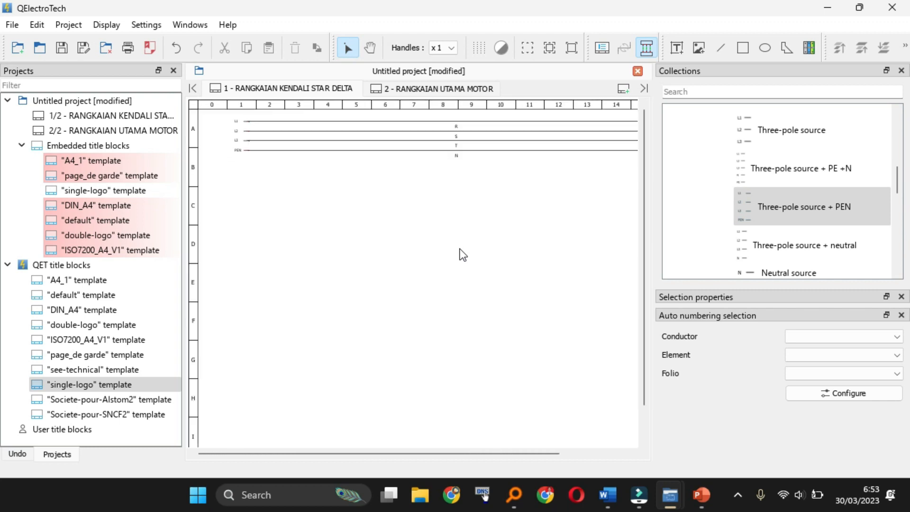
# Step: Search the element collections for TOR and look through the matching protective gear, contactors, sensors and engines
pyautogui.click(772, 91)
pyautogui.moveTo(895, 185); pyautogui.dragTo(880, 89)
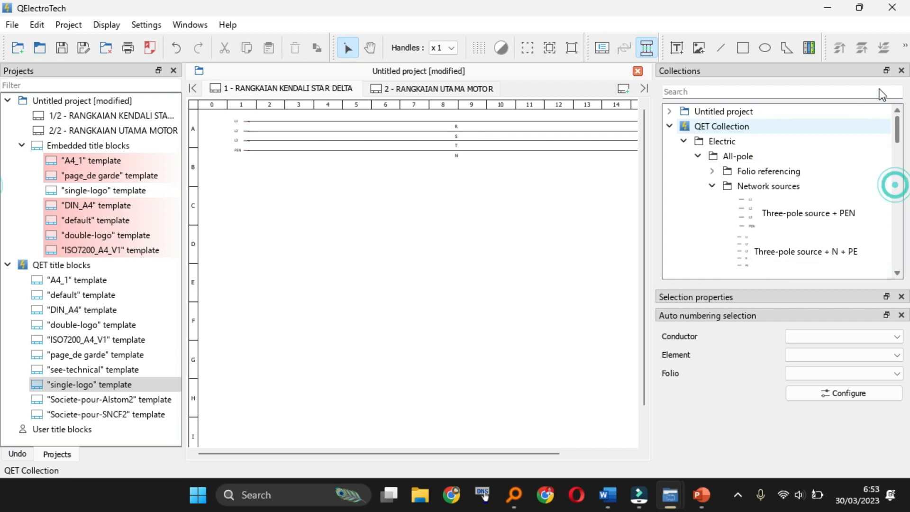
pyautogui.click(685, 92)
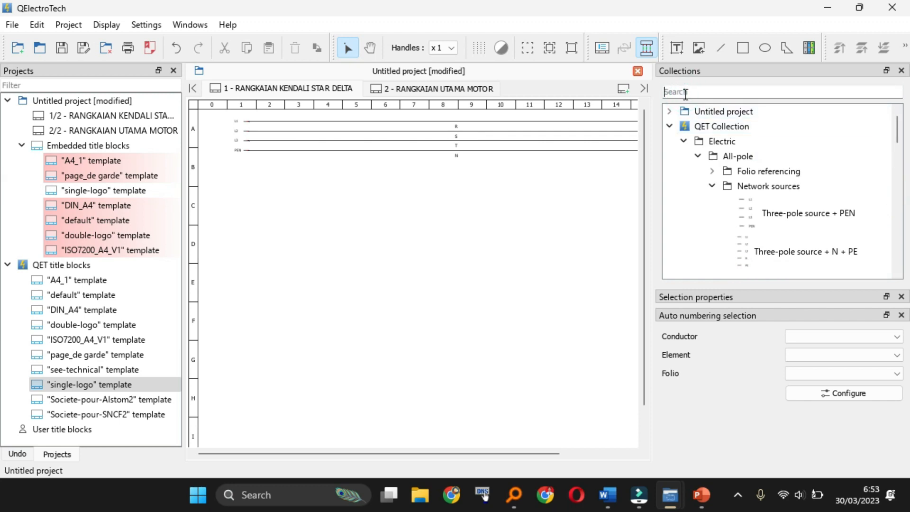
pyautogui.write('TOR')
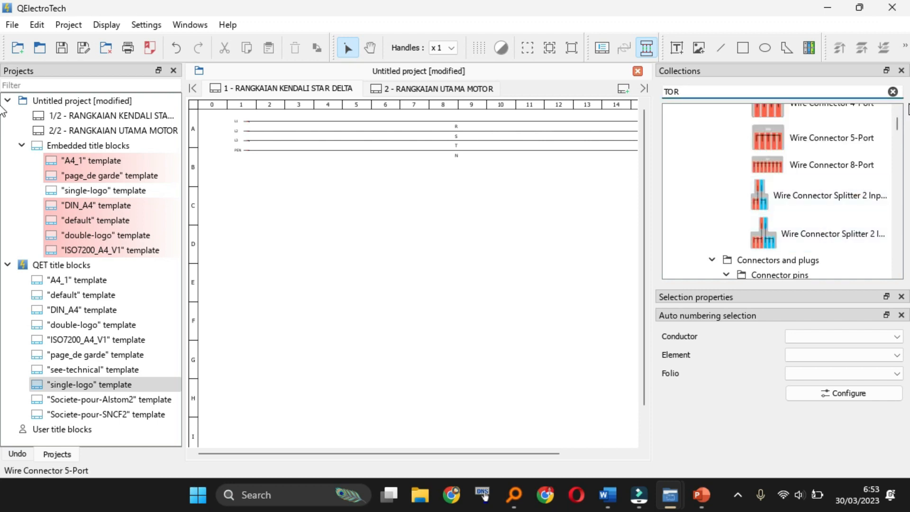
pyautogui.moveTo(897, 125); pyautogui.dragTo(897, 128)
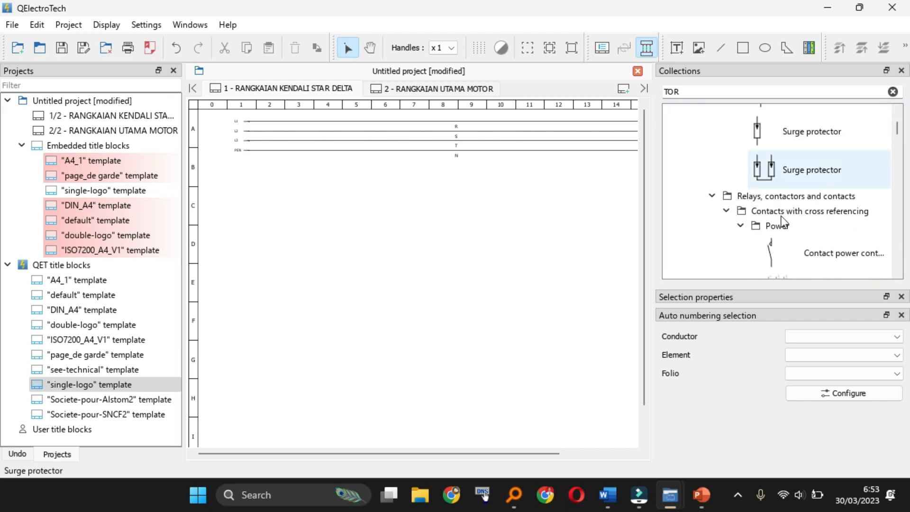
pyautogui.scroll(6, 777, 216)
pyautogui.scroll(3, 777, 215)
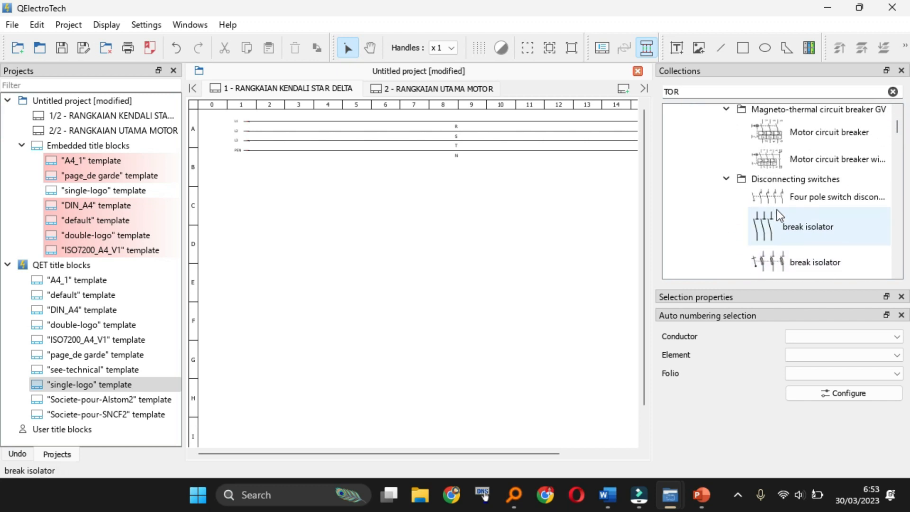
pyautogui.scroll(4, 804, 134)
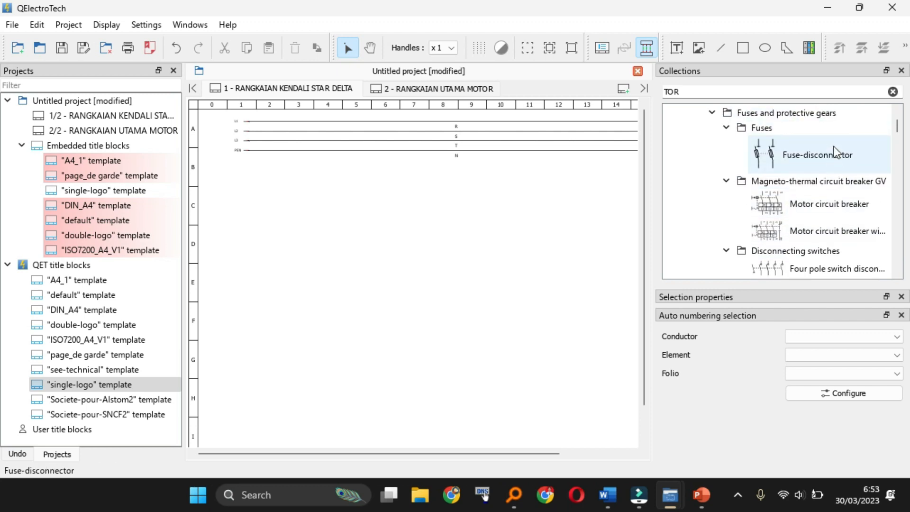
pyautogui.scroll(12, 785, 153)
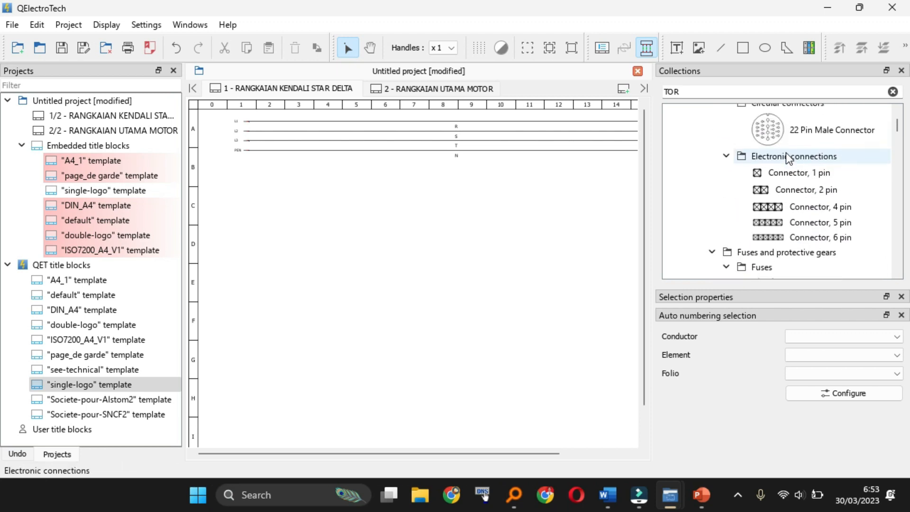
pyautogui.scroll(-15, 797, 195)
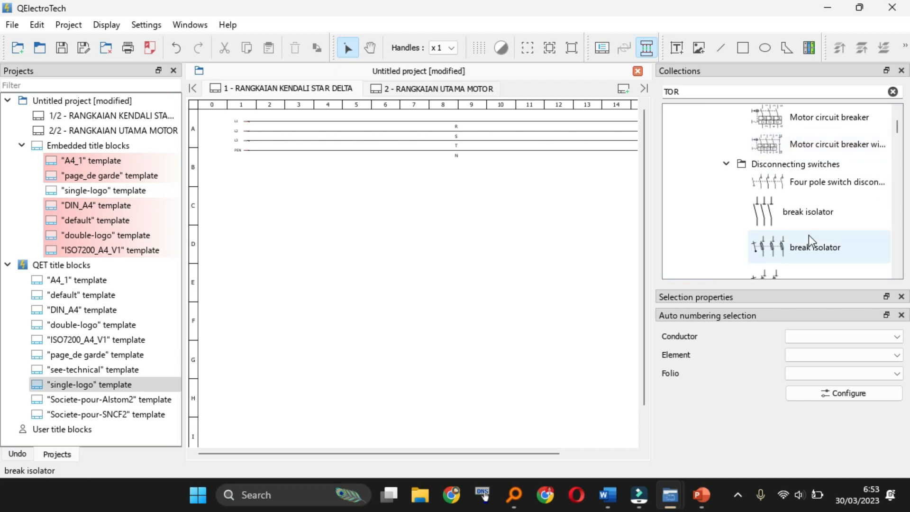
pyautogui.scroll(-6, 809, 235)
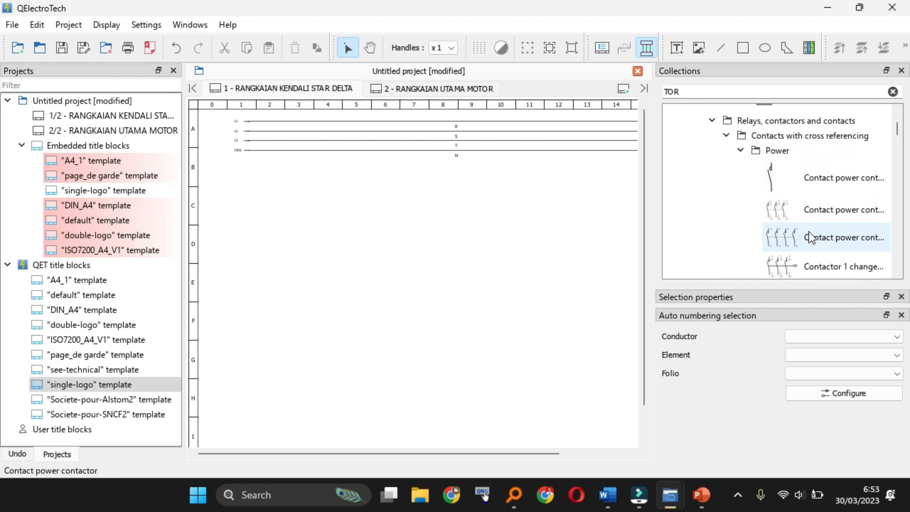
pyautogui.scroll(-10, 809, 183)
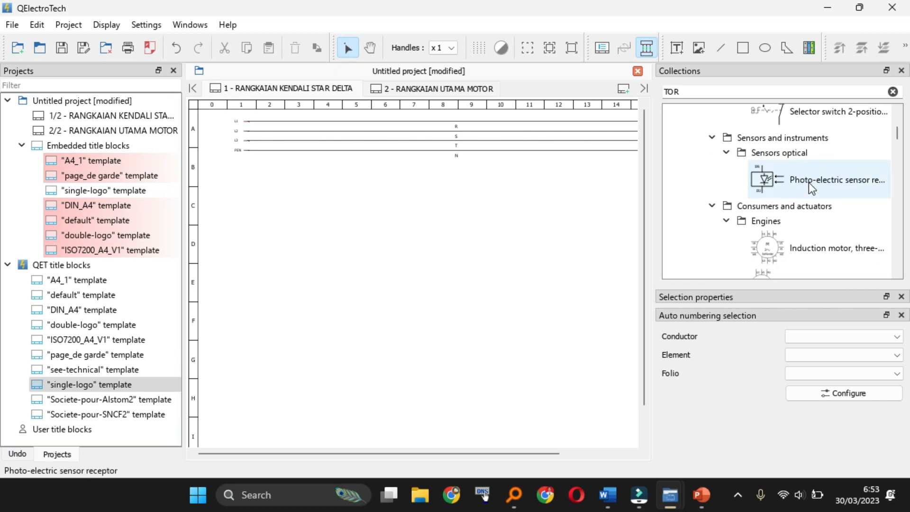
pyautogui.scroll(3, 809, 183)
pyautogui.scroll(-7, 802, 223)
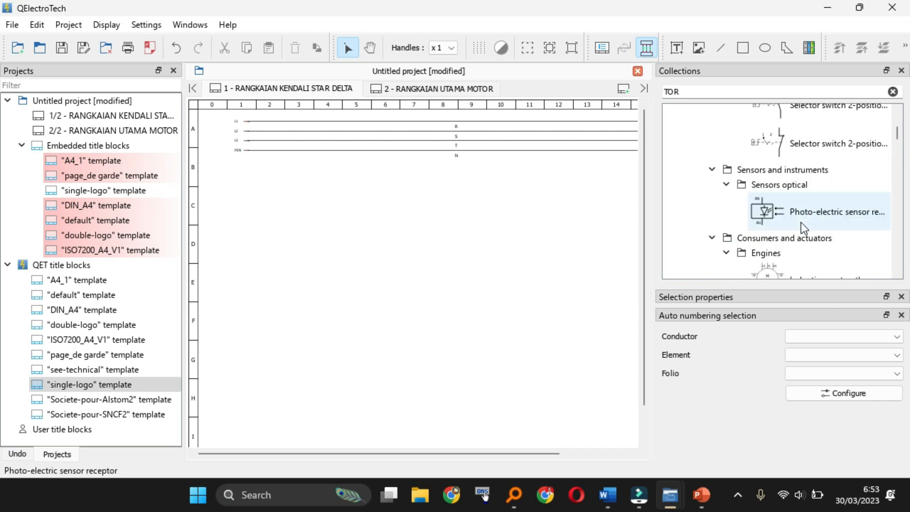
pyautogui.scroll(-10, 801, 223)
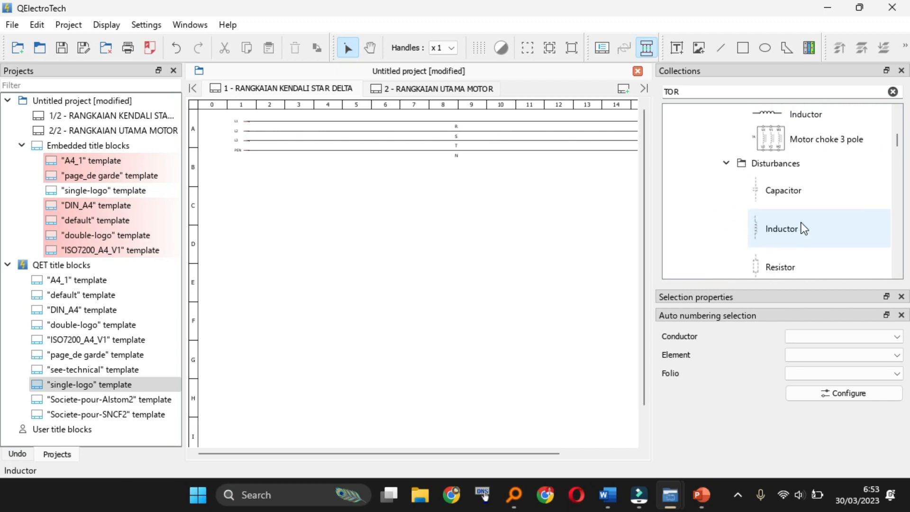
pyautogui.scroll(9, 802, 223)
# Step: Search the collections for thermal and place the Magneto-thermal circuit breaker from Consumers and actuators, Engines, in row C near column 4
pyautogui.doubleClick(694, 92)
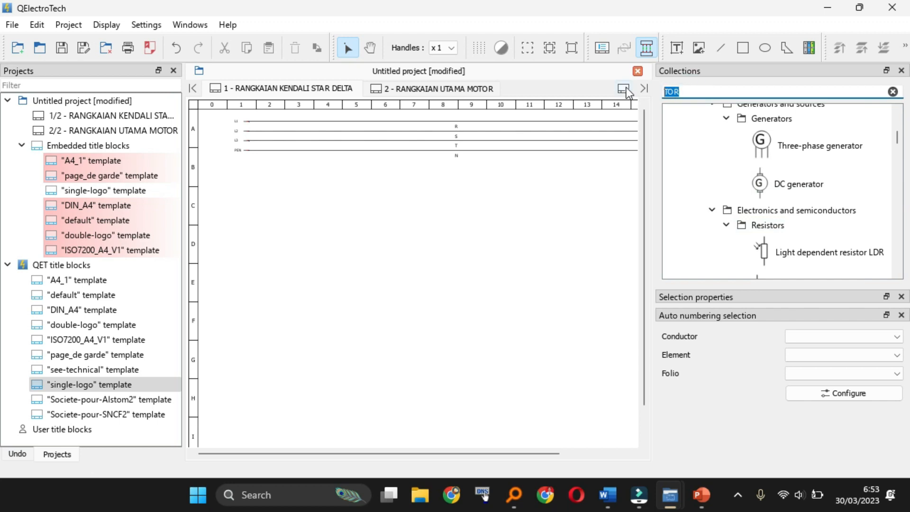
pyautogui.write('t')
pyautogui.write('hermal')
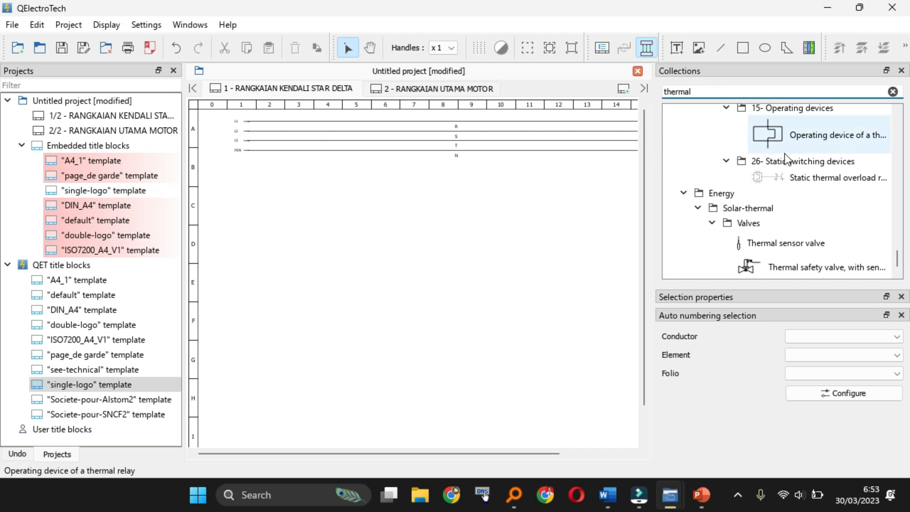
pyautogui.scroll(8, 785, 152)
pyautogui.scroll(-1, 786, 152)
pyautogui.scroll(6, 786, 153)
pyautogui.scroll(-1, 786, 151)
pyautogui.scroll(3, 786, 152)
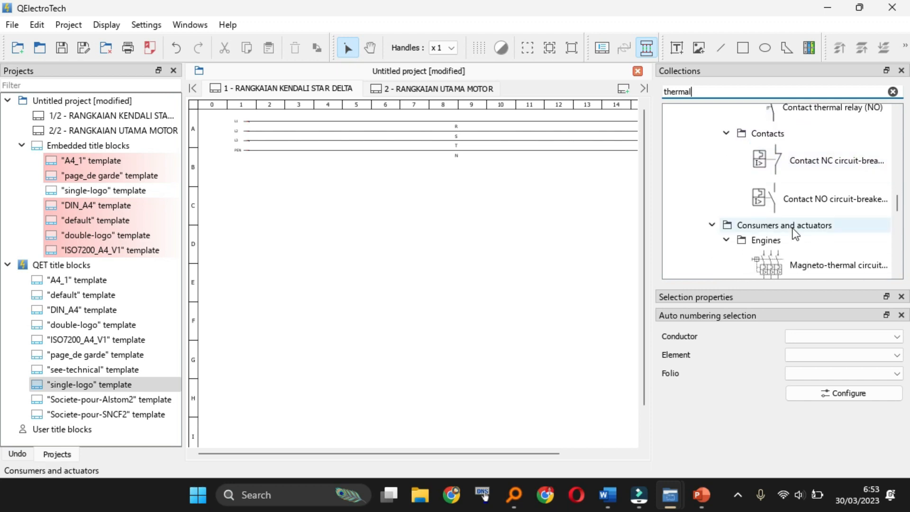
pyautogui.scroll(-1, 796, 237)
pyautogui.moveTo(780, 230); pyautogui.dragTo(328, 214)
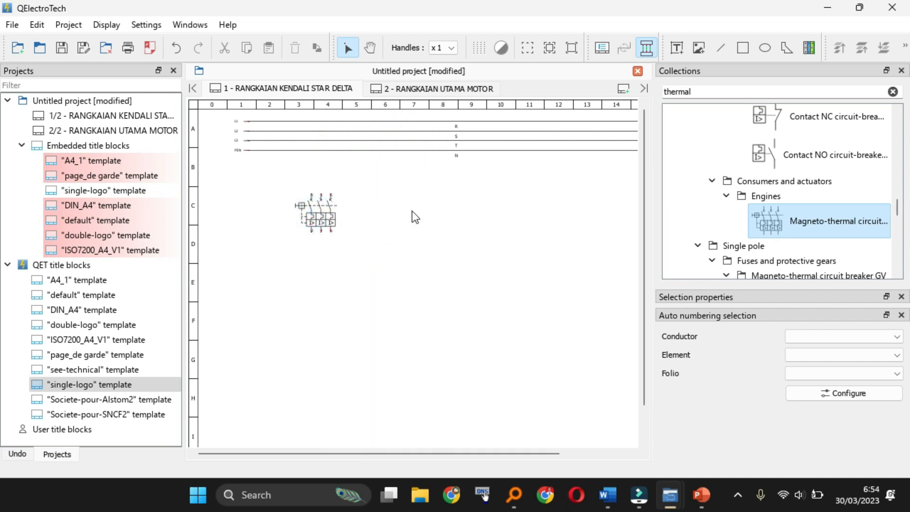
# Step: Examine the placed breaker's numbered terminals up close and bring the folio's whole content back into view
pyautogui.keyDown('ctrl'); pyautogui.scroll(1, 342, 236); pyautogui.keyUp('ctrl')
pyautogui.keyDown('ctrl'); pyautogui.scroll(6, 341, 235); pyautogui.keyUp('ctrl')
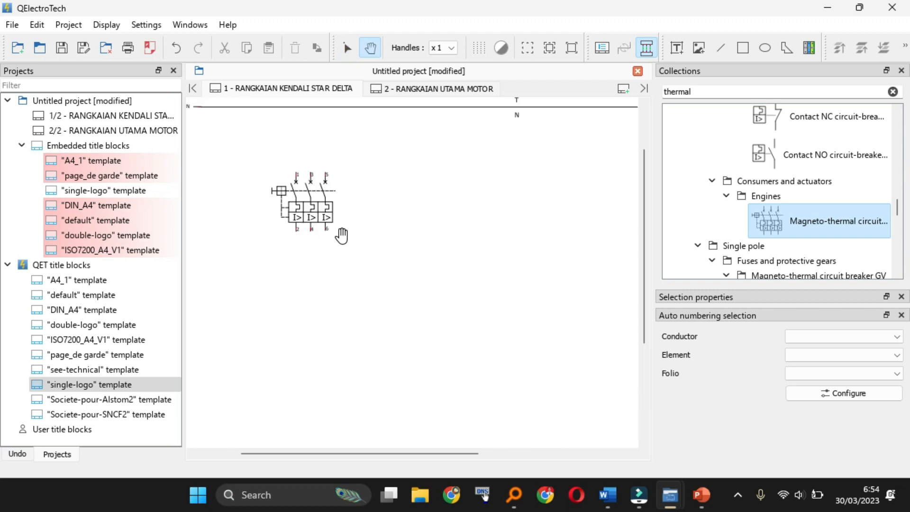
pyautogui.keyDown('ctrl'); pyautogui.scroll(2, 342, 235); pyautogui.keyUp('ctrl')
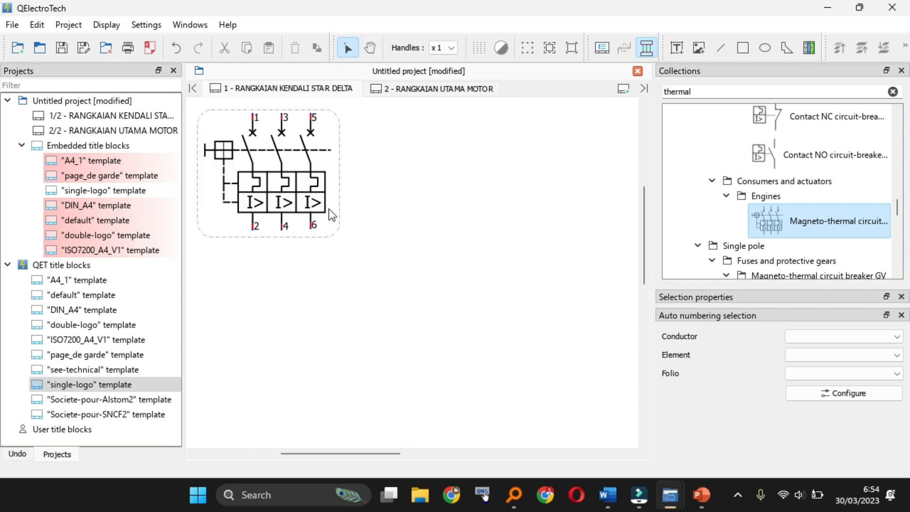
pyautogui.click(330, 211)
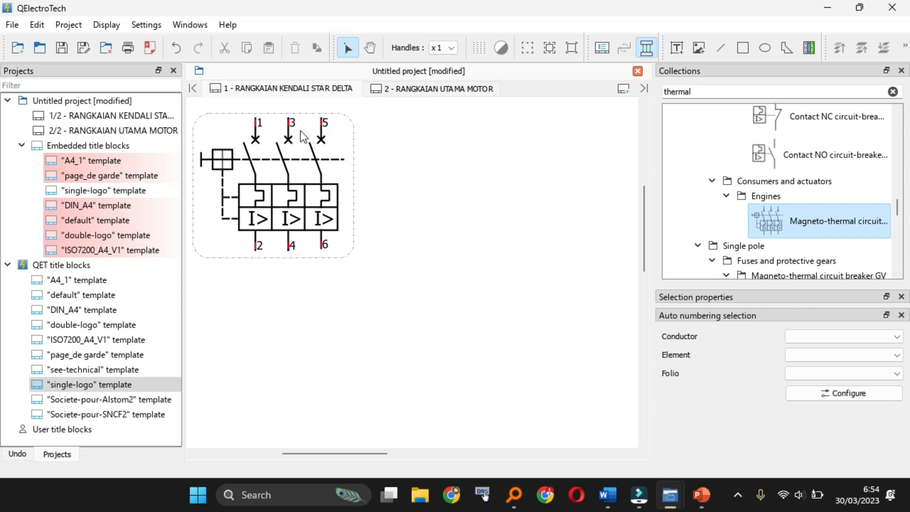
pyautogui.moveTo(641, 200); pyautogui.dragTo(619, 172)
pyautogui.scroll(5, 437, 305)
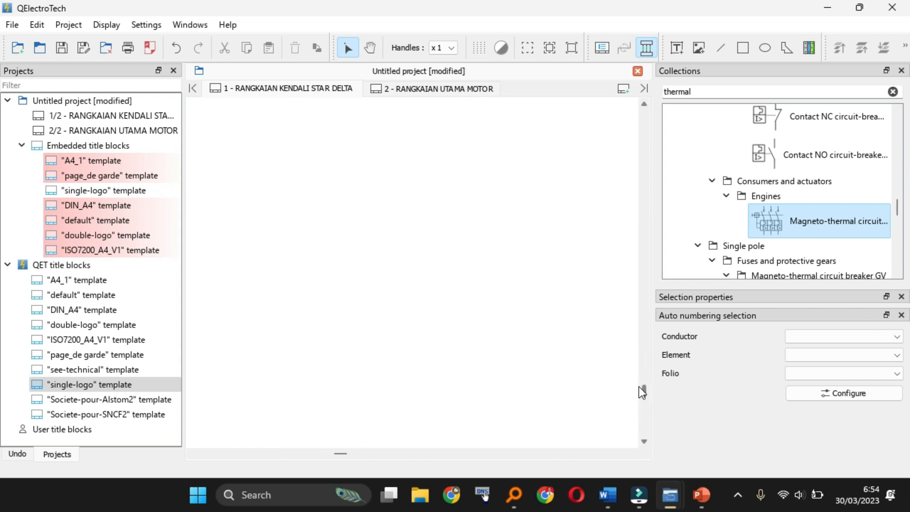
pyautogui.moveTo(643, 390); pyautogui.dragTo(644, 195)
pyautogui.press('space')
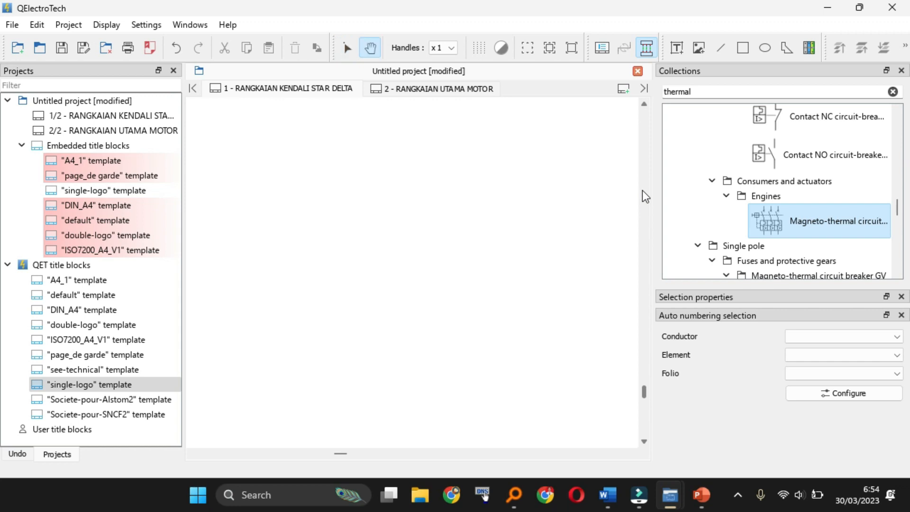
pyautogui.press('space')
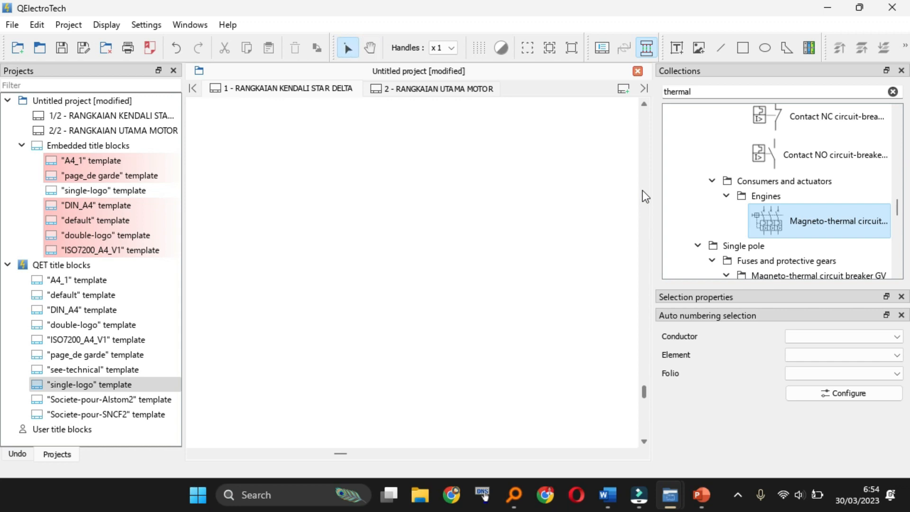
pyautogui.click(644, 388)
pyautogui.click(106, 25)
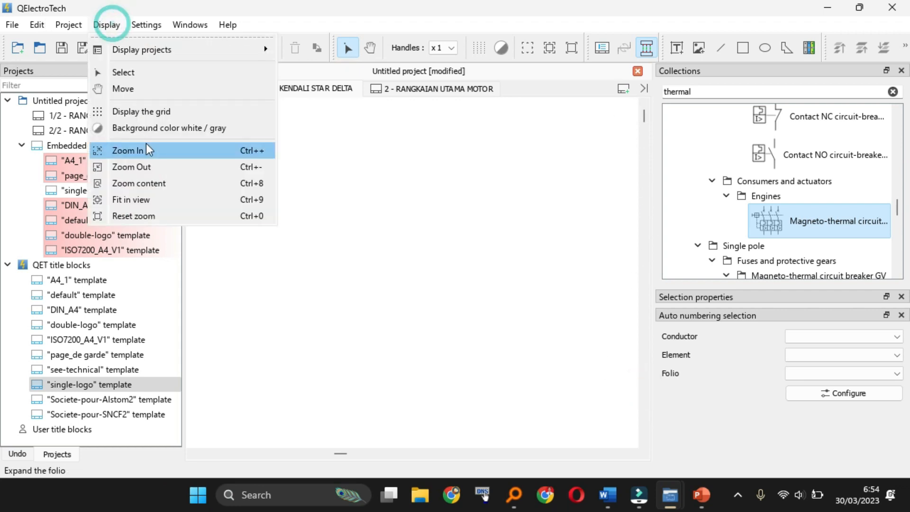
pyautogui.click(163, 183)
pyautogui.click(371, 228)
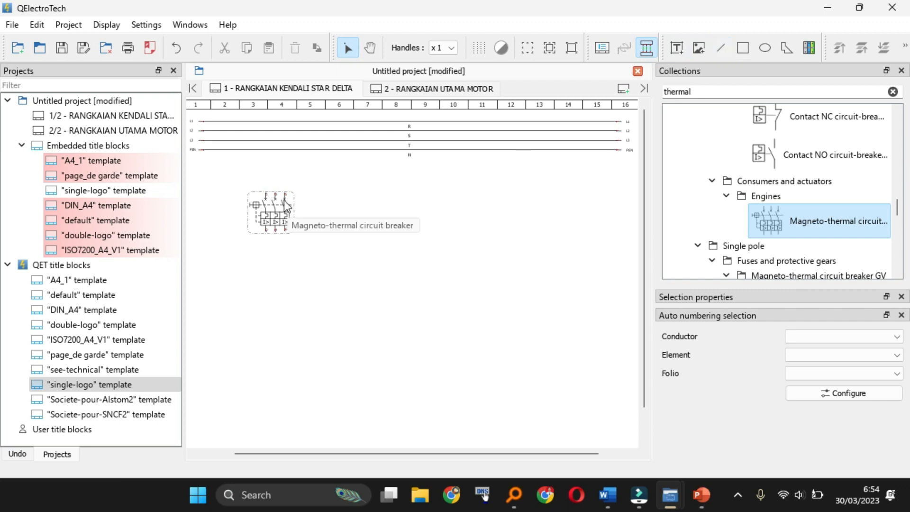
# Step: Connect the breaker's terminals 5, 3 and 1 to L3, L2 and L1 of the source near column 1
pyautogui.moveTo(285, 195); pyautogui.dragTo(204, 141)
pyautogui.click(269, 193)
pyautogui.keyDown('ctrl'); pyautogui.scroll(4, 269, 193); pyautogui.keyUp('ctrl')
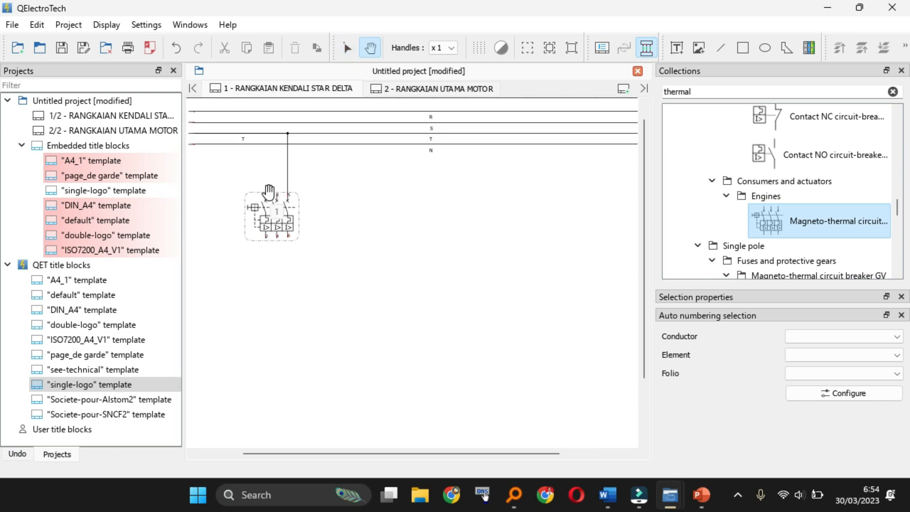
pyautogui.keyDown('ctrl'); pyautogui.scroll(1, 269, 193); pyautogui.keyUp('ctrl')
pyautogui.moveTo(642, 206); pyautogui.dragTo(612, 164)
pyautogui.moveTo(402, 454); pyautogui.dragTo(343, 454)
pyautogui.moveTo(431, 289); pyautogui.dragTo(284, 165)
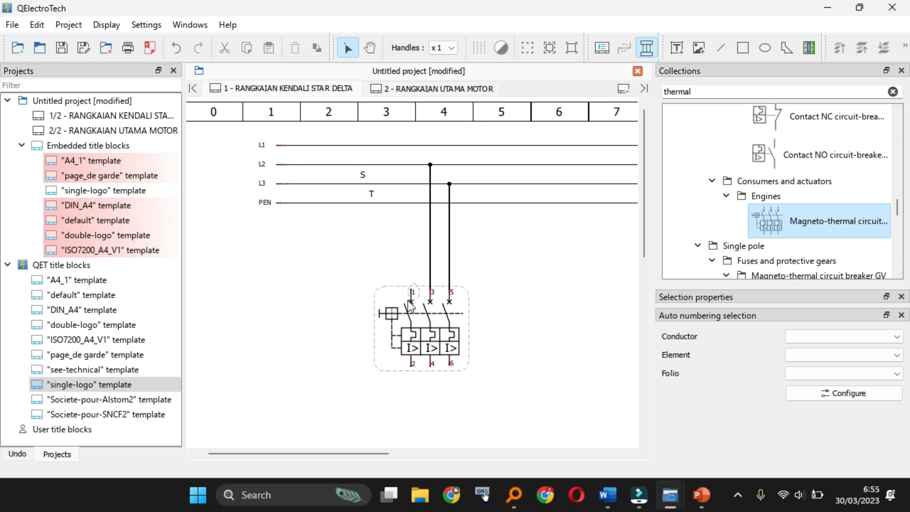
pyautogui.moveTo(412, 290); pyautogui.dragTo(286, 146)
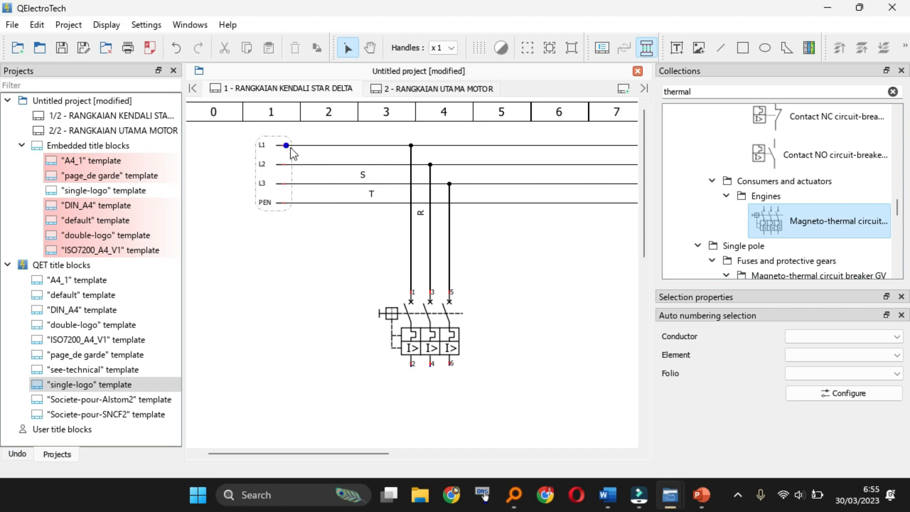
# Step: Move the S and R labels beside their vertical conductors in row B, just above the circuit breaker
pyautogui.click(432, 207)
pyautogui.moveTo(365, 453); pyautogui.dragTo(346, 449)
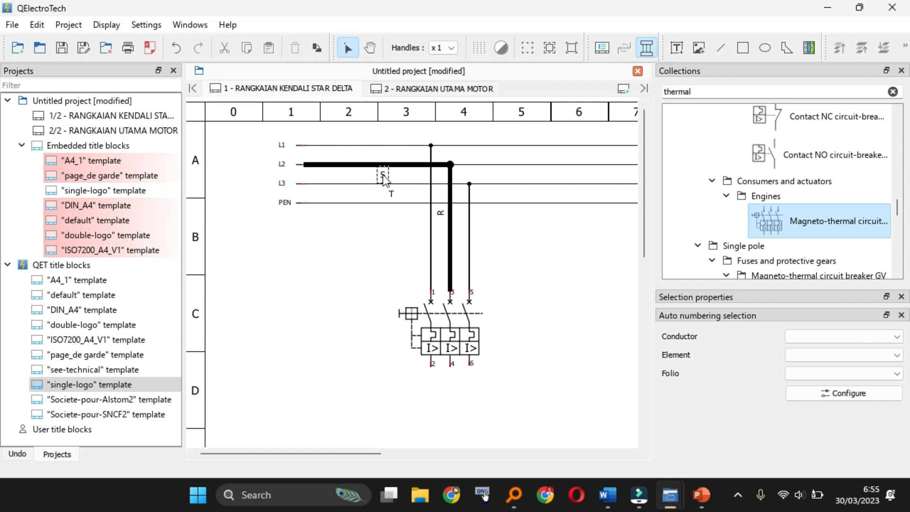
pyautogui.moveTo(383, 175); pyautogui.dragTo(445, 243)
pyautogui.click(443, 240)
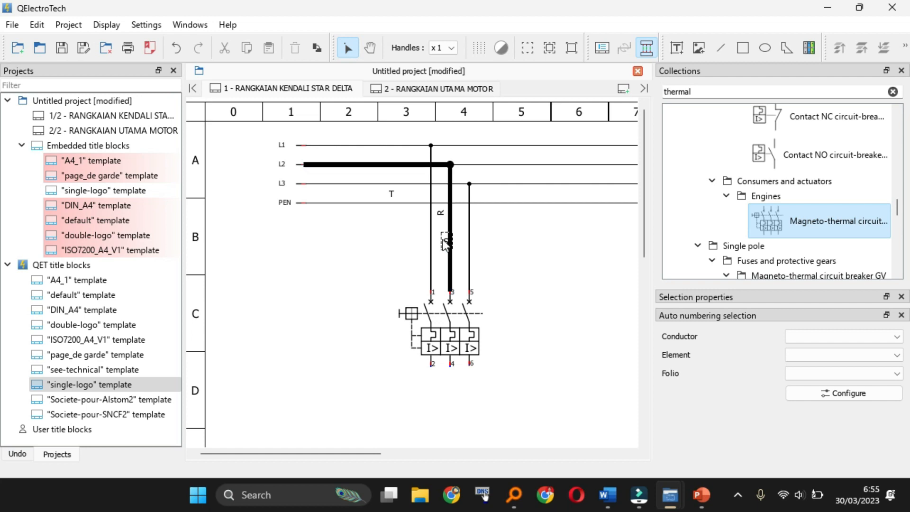
pyautogui.click(440, 211)
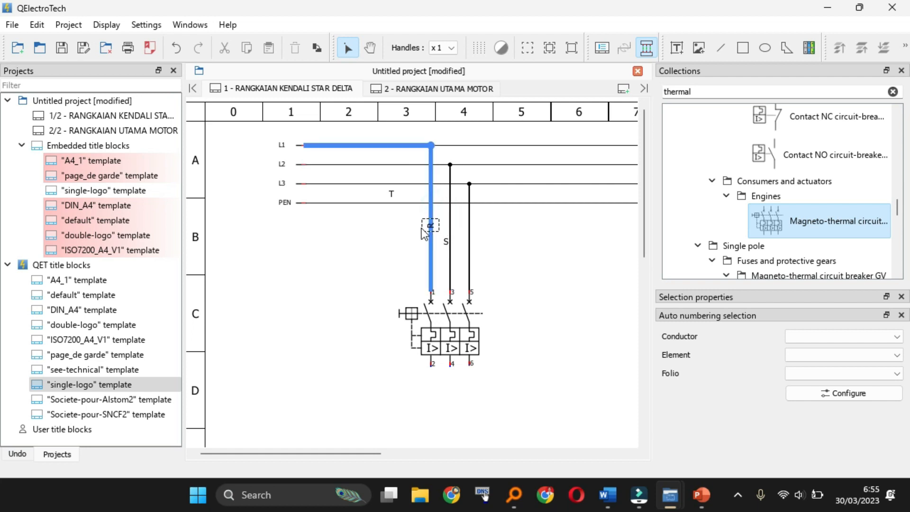
pyautogui.moveTo(421, 238); pyautogui.dragTo(421, 248)
pyautogui.click(423, 246)
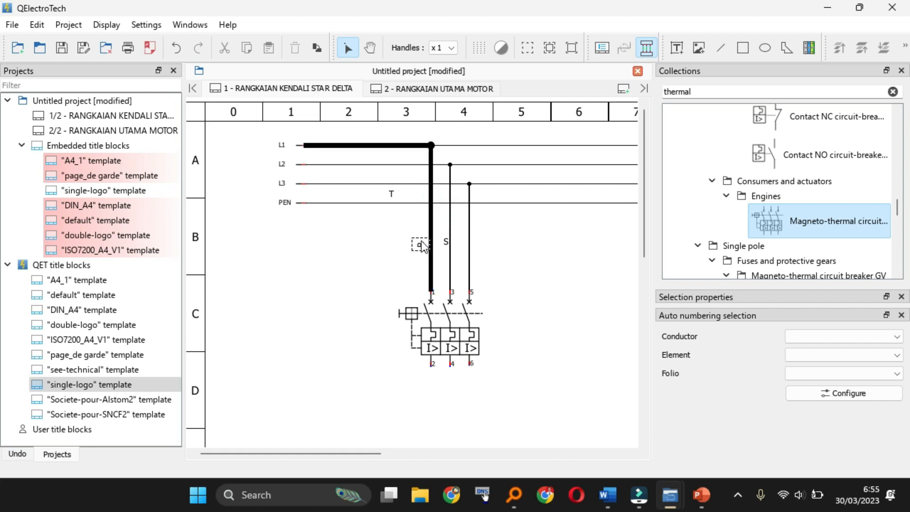
# Step: Move the T label beside the vertical conductor to breaker terminal 5, level with S, and rotate the R label
pyautogui.click(422, 244)
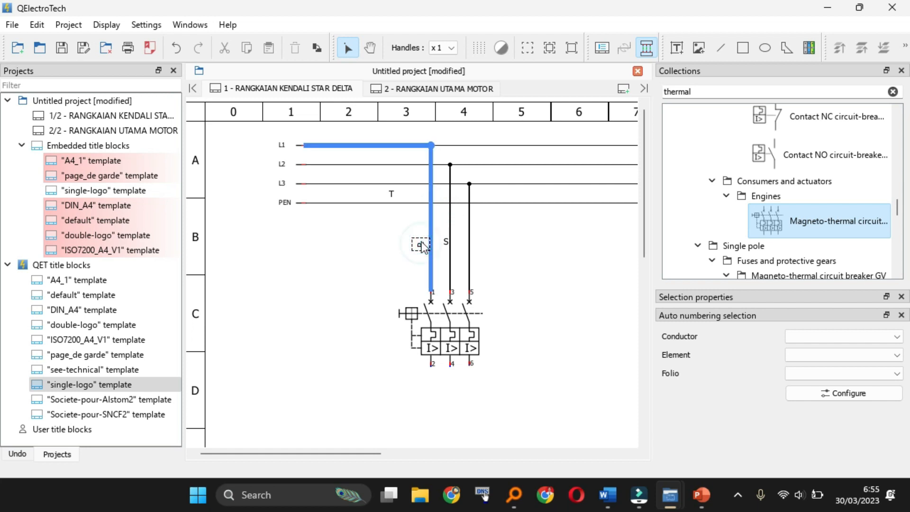
pyautogui.click(423, 245)
pyautogui.moveTo(393, 194); pyautogui.dragTo(479, 244)
pyautogui.click(479, 244)
pyautogui.click(420, 238)
pyautogui.press('space')
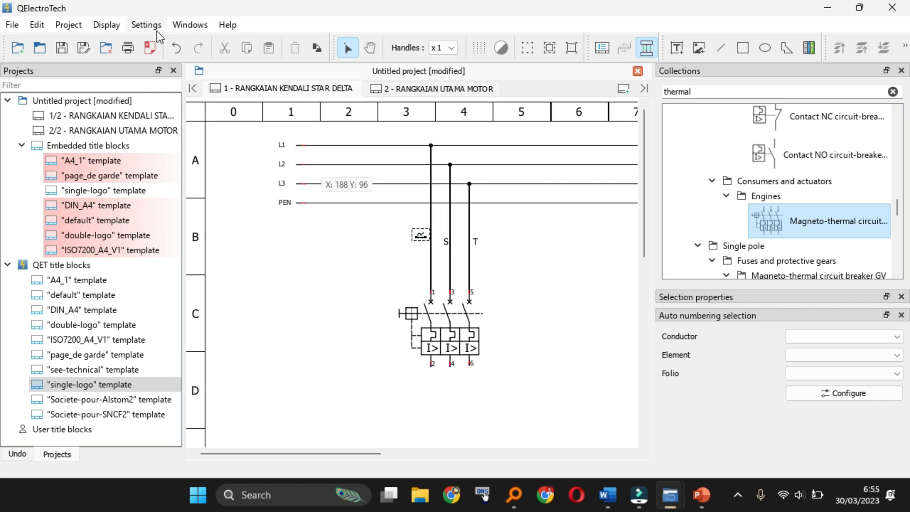
pyautogui.click(581, 241)
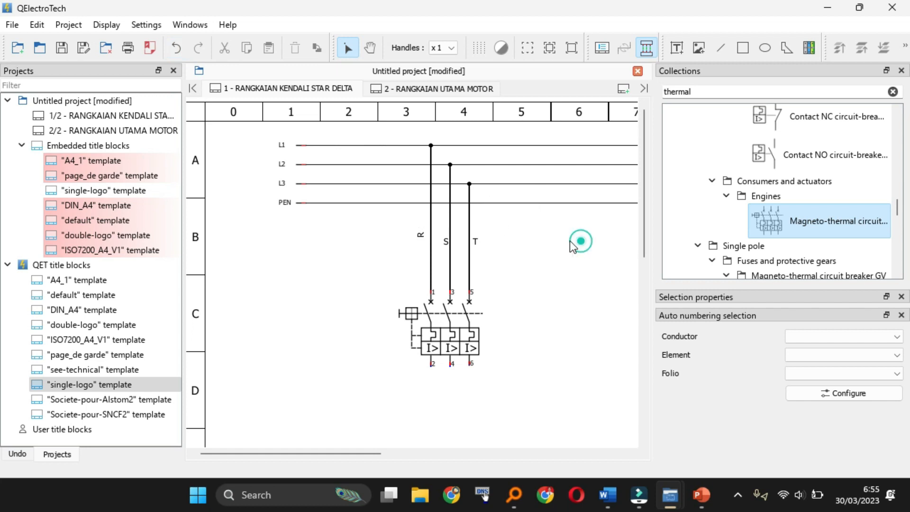
# Step: Rotate the R label upright and line it up with the S and T labels in row B
pyautogui.click(420, 237)
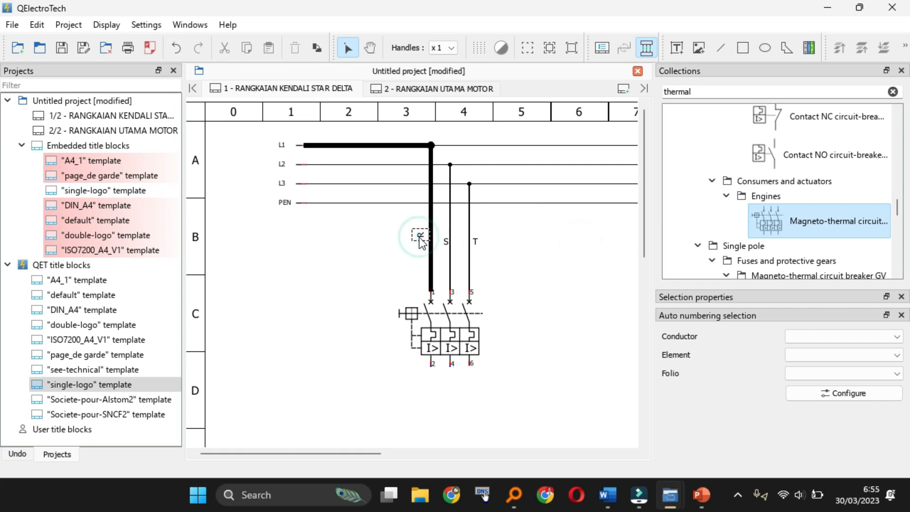
pyautogui.rightClick(422, 239)
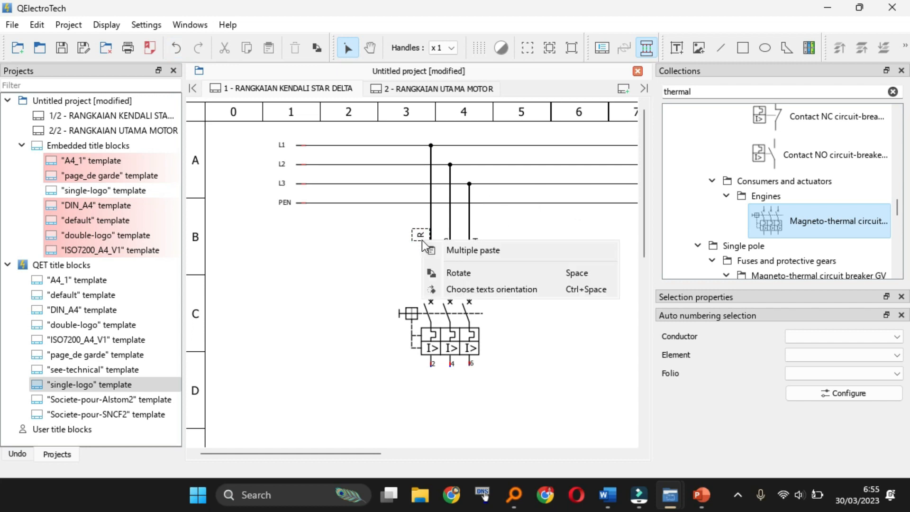
pyautogui.press('Escape')
pyautogui.rightClick(422, 238)
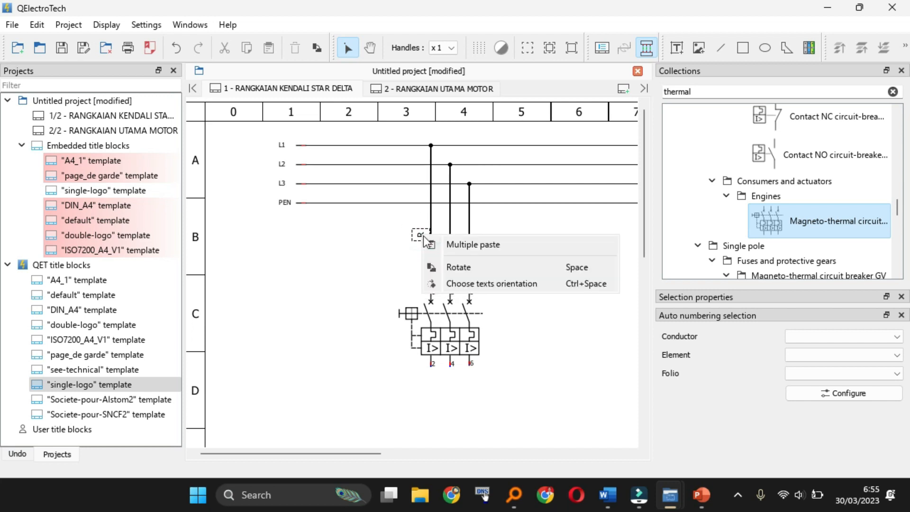
pyautogui.click(464, 270)
pyautogui.moveTo(419, 252); pyautogui.dragTo(419, 242)
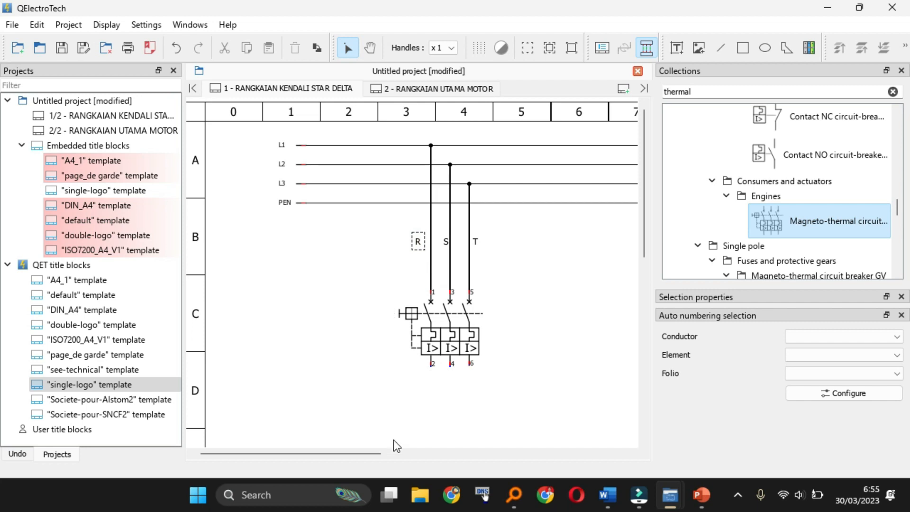
# Step: Shift the R and T labels so each sits immediately left of its own vertical conductor, level with S
pyautogui.moveTo(371, 453); pyautogui.dragTo(496, 454)
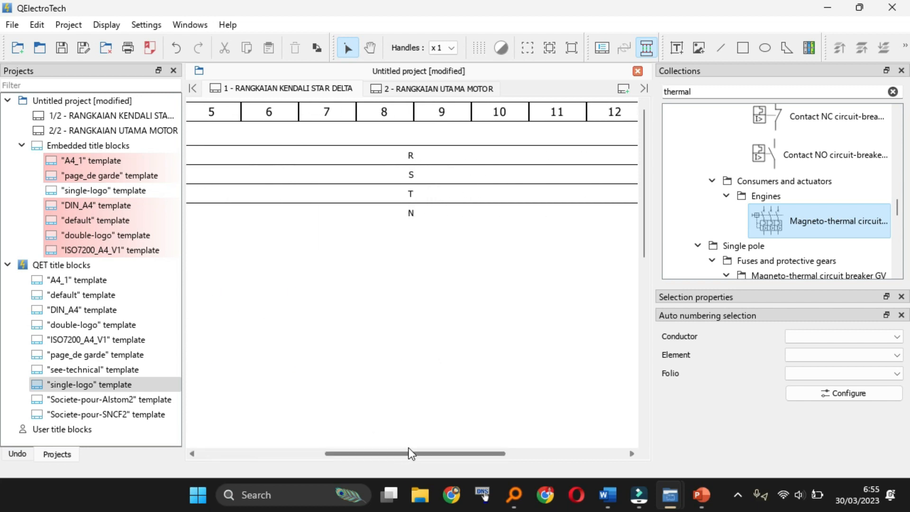
pyautogui.scroll(5, 417, 454)
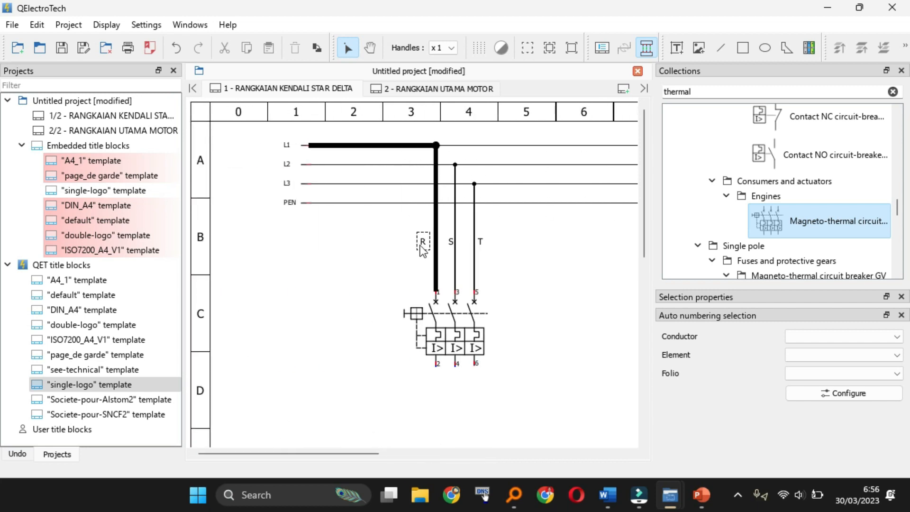
pyautogui.moveTo(424, 250)
pyautogui.mouseDown()
pyautogui.moveTo(441, 248)
pyautogui.moveTo(423, 242)
pyautogui.mouseUp()
pyautogui.moveTo(483, 247); pyautogui.dragTo(433, 242)
pyautogui.click(423, 242)
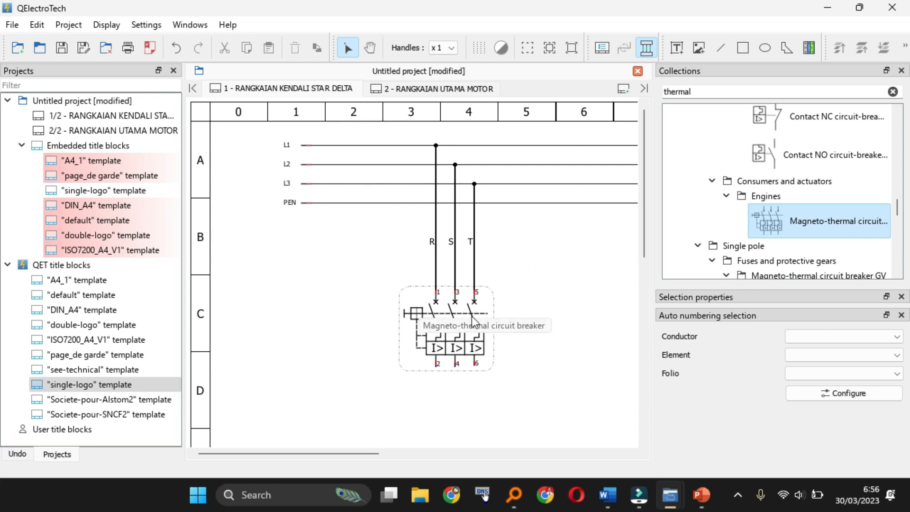
# Step: Set the magneto-thermal circuit breaker's Label to TOR
pyautogui.keyDown('ctrl'); pyautogui.scroll(-3, 565, 335); pyautogui.keyUp('ctrl')
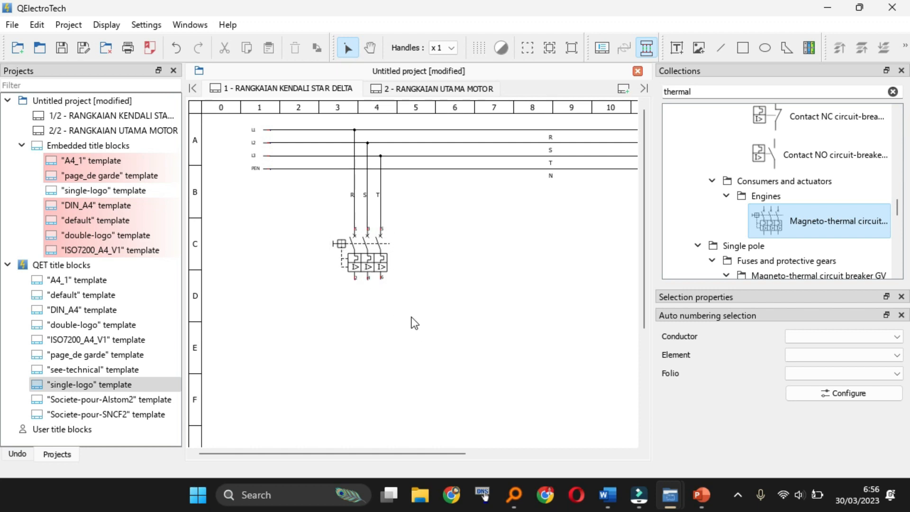
pyautogui.click(536, 260)
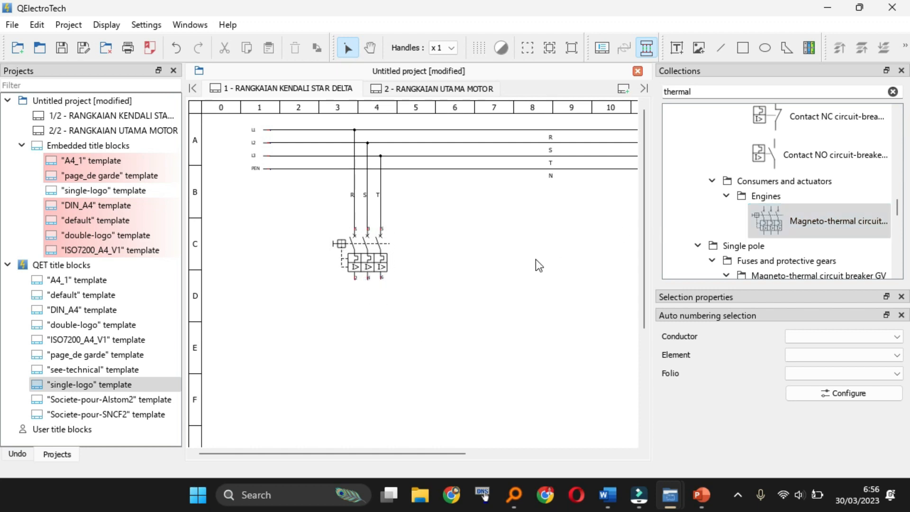
pyautogui.click(314, 257)
pyautogui.rightClick(315, 258)
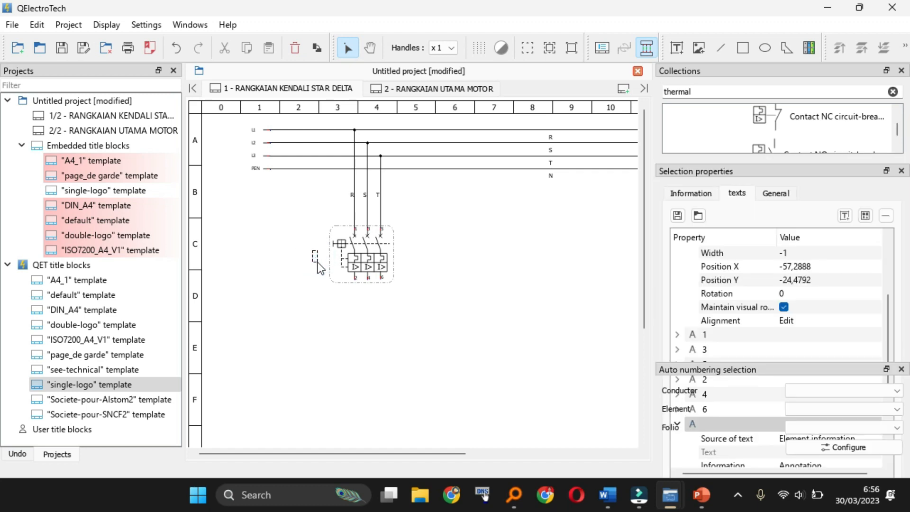
pyautogui.click(317, 260)
pyautogui.click(498, 282)
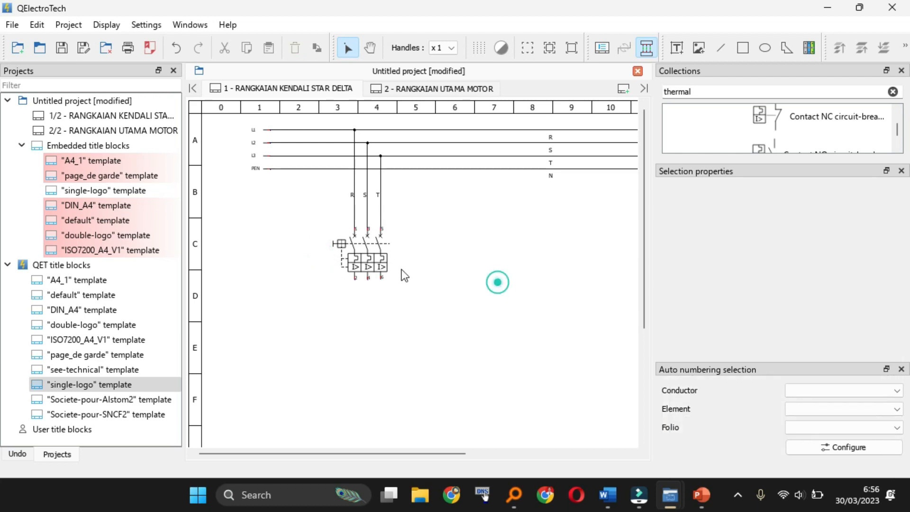
pyautogui.click(315, 254)
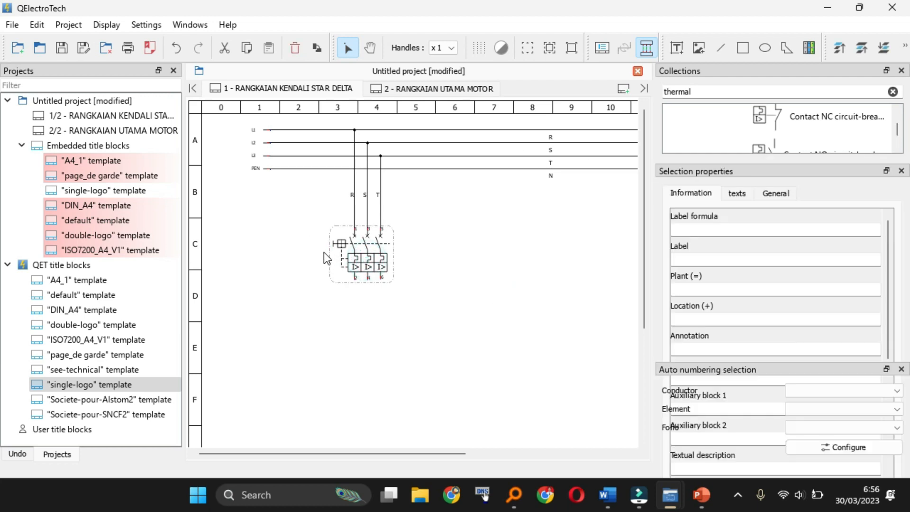
pyautogui.click(700, 260)
pyautogui.write('TOR')
pyautogui.click(550, 296)
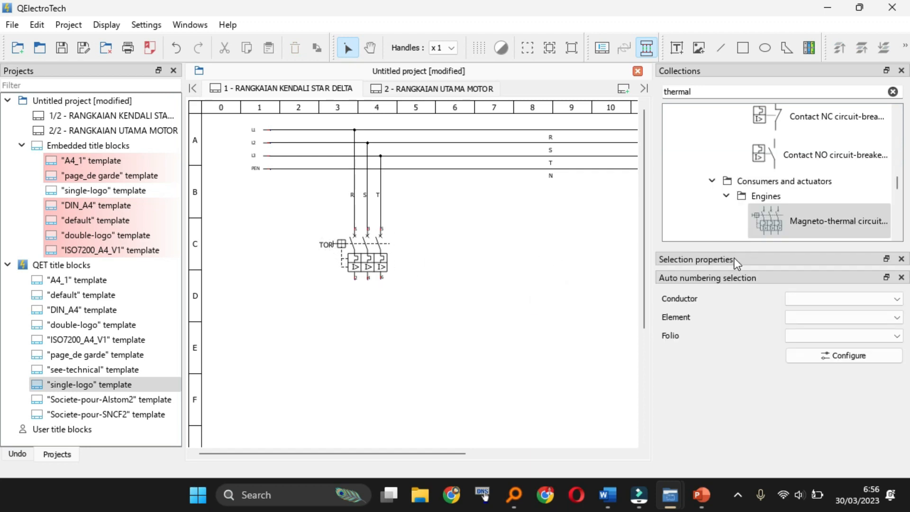
# Step: Review the text properties of the TOR label and the breaker's Label information
pyautogui.click(327, 245)
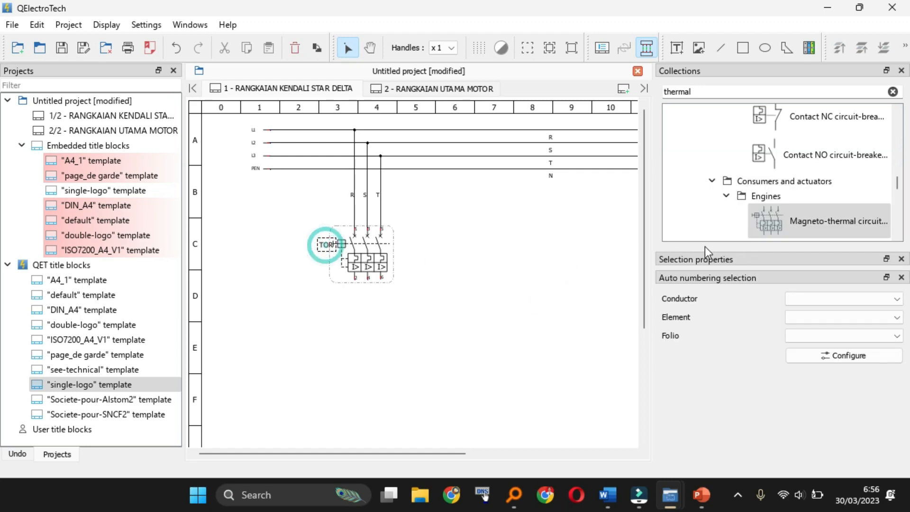
pyautogui.click(325, 245)
pyautogui.click(495, 303)
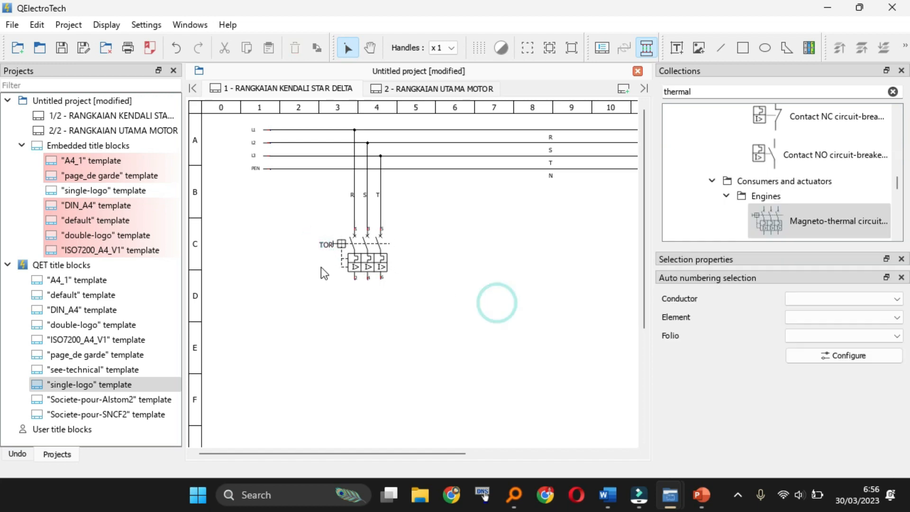
pyautogui.click(325, 245)
pyautogui.click(325, 244)
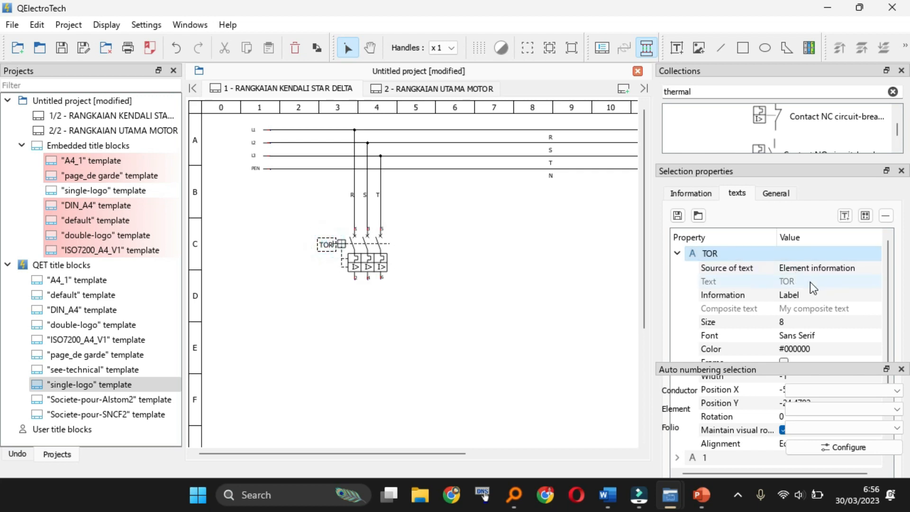
pyautogui.doubleClick(710, 256)
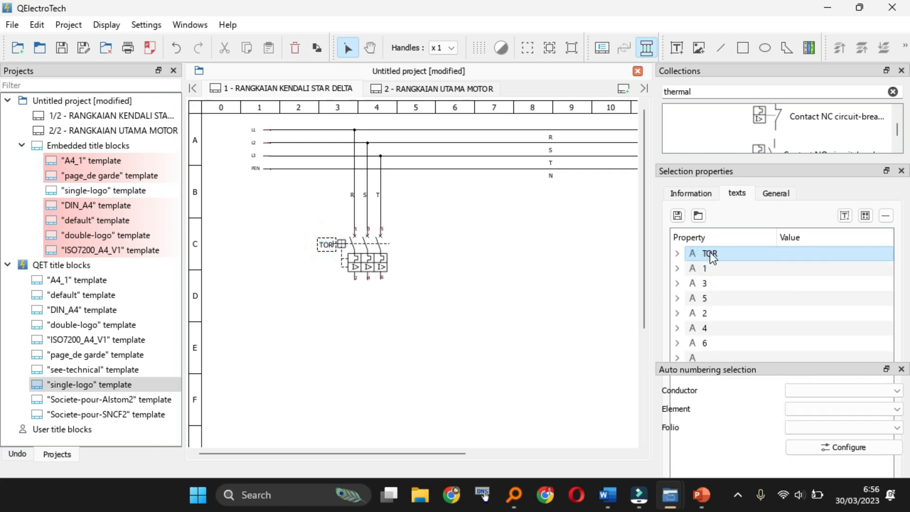
pyautogui.click(702, 194)
pyautogui.click(722, 260)
pyautogui.press('BackSpace')
pyautogui.press('BackSpace')
pyautogui.press('BackSpace')
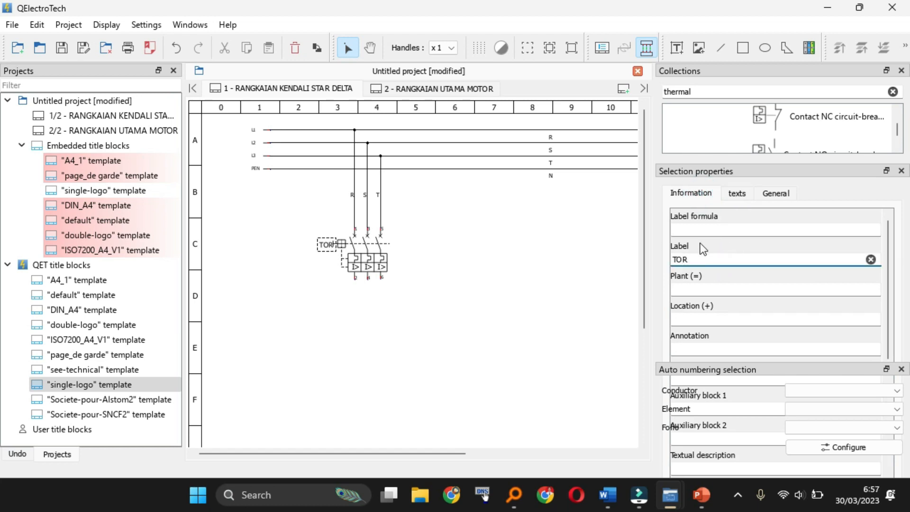
pyautogui.click(468, 315)
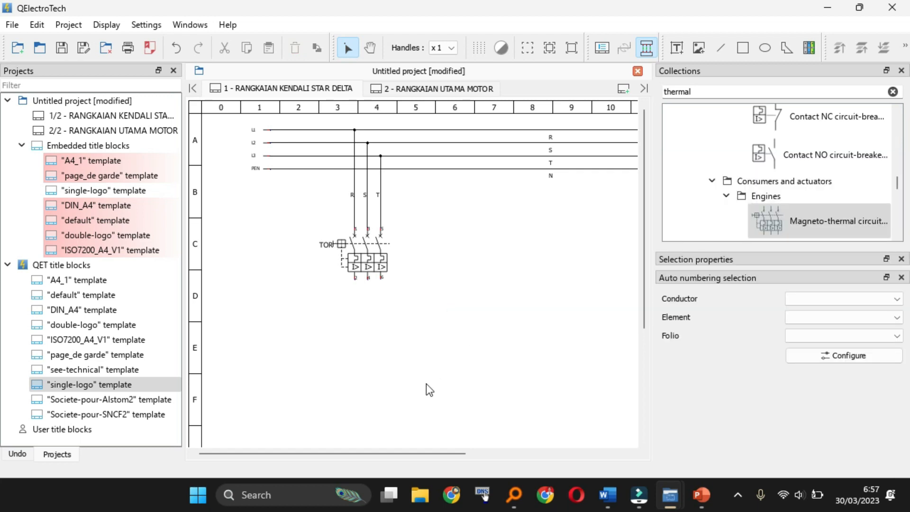
# Step: Search the collections for motor and find the induction motors among the asynchronous machine examples
pyautogui.keyDown('ctrl'); pyautogui.scroll(-3, 550, 368); pyautogui.keyUp('ctrl')
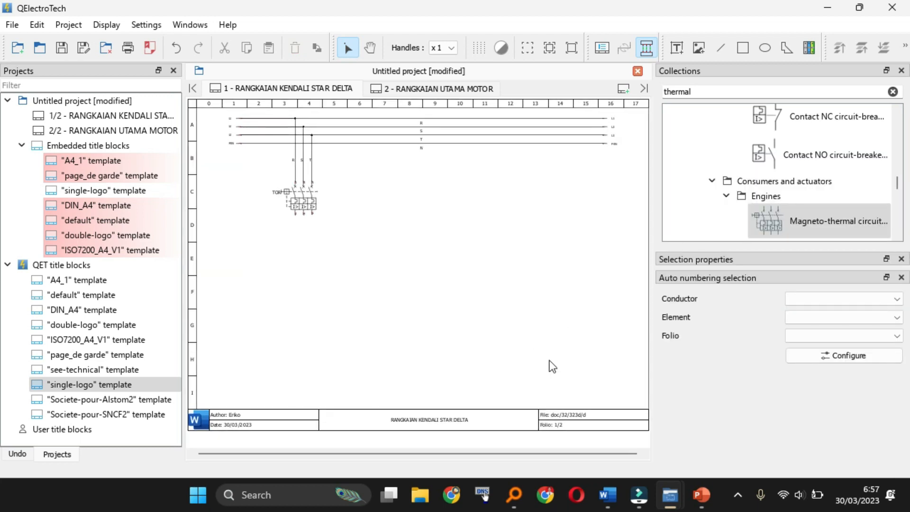
pyautogui.doubleClick(696, 92)
pyautogui.write('motor')
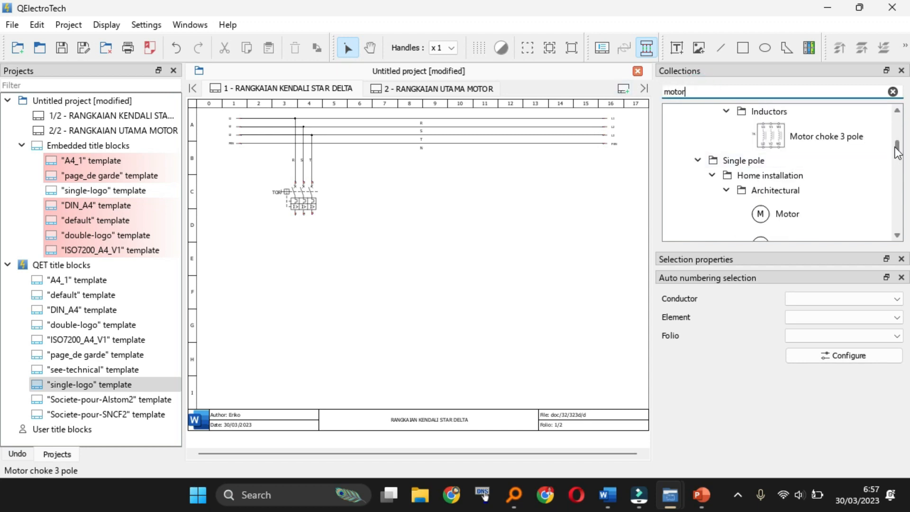
pyautogui.moveTo(897, 146); pyautogui.dragTo(898, 195)
pyautogui.click(786, 153)
pyautogui.moveTo(763, 149)
pyautogui.mouseDown()
pyautogui.moveTo(621, 254)
pyautogui.moveTo(389, 320)
pyautogui.moveTo(777, 150)
pyautogui.mouseUp()
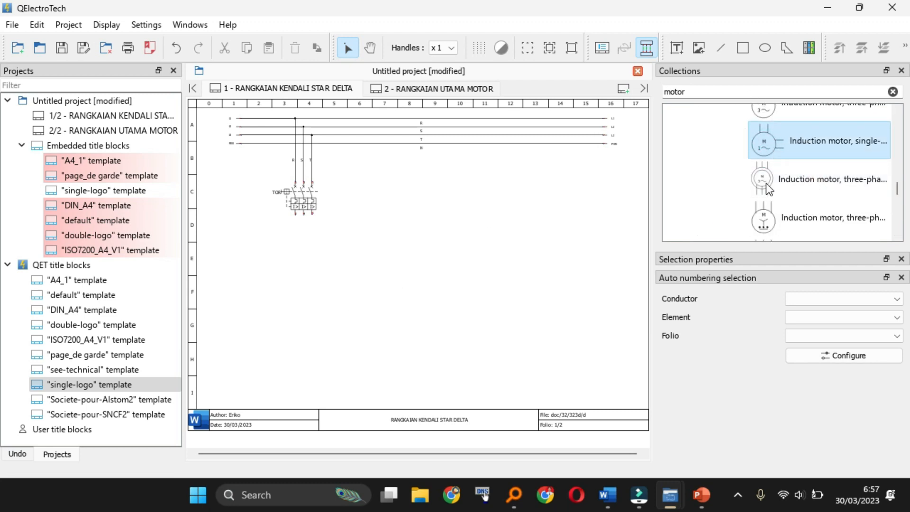
# Step: Place the standard three-phase induction motor in row G, connecting its terminals straight up to breaker terminals 2, 4 and 6
pyautogui.moveTo(750, 180); pyautogui.dragTo(315, 328)
pyautogui.rightClick(317, 334)
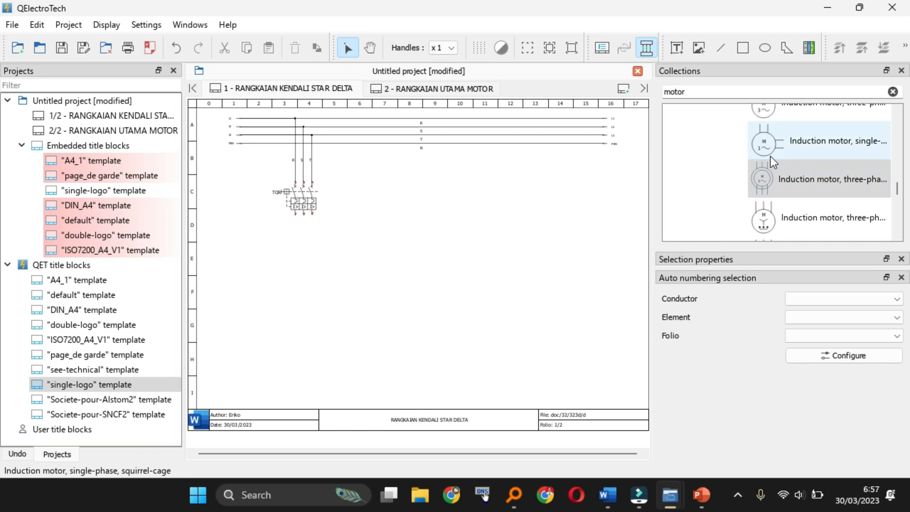
pyautogui.scroll(2, 897, 192)
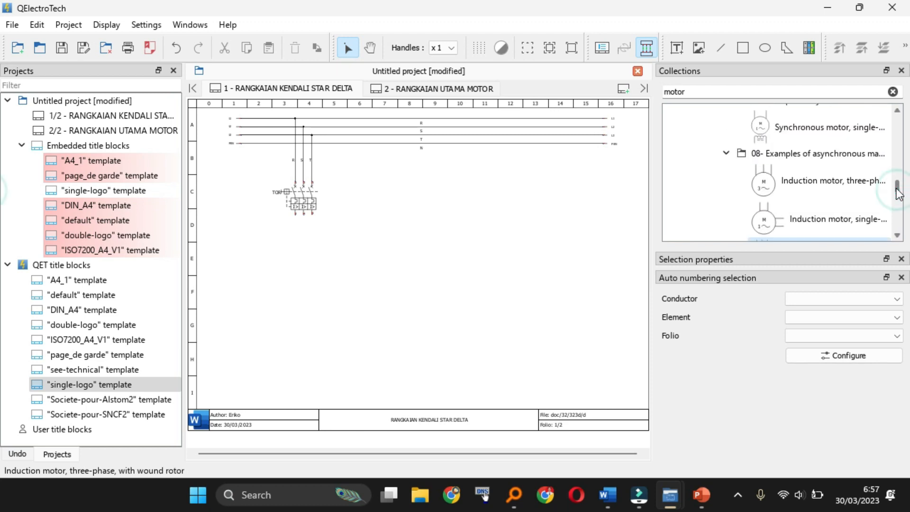
pyautogui.click(762, 186)
pyautogui.moveTo(762, 186); pyautogui.dragTo(314, 362)
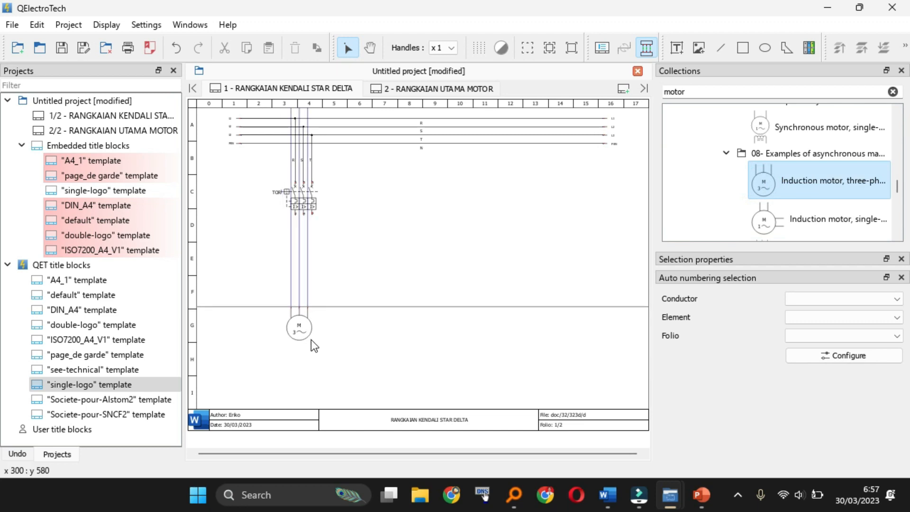
pyautogui.click(317, 343)
pyautogui.press('Escape')
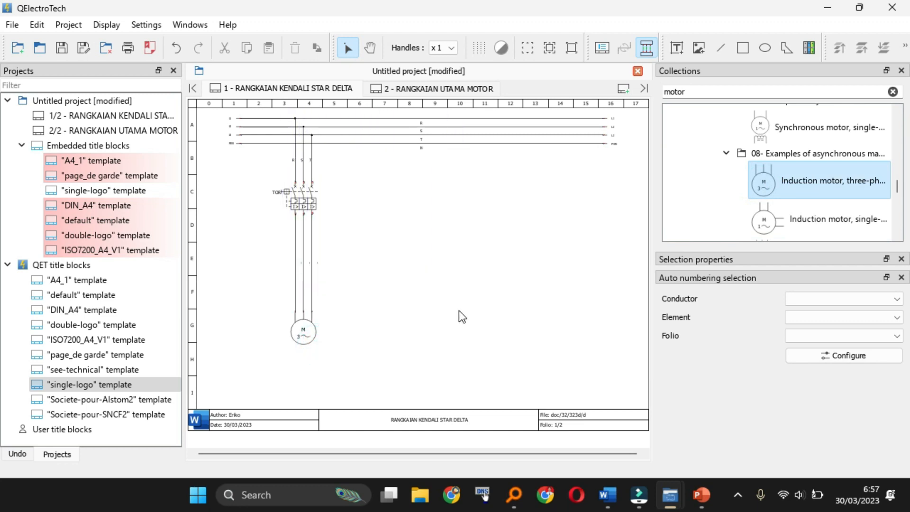
# Step: Examine the conductors between the TOR breaker and the motor up close, and the free space down to the title block
pyautogui.click(312, 262)
pyautogui.press('space')
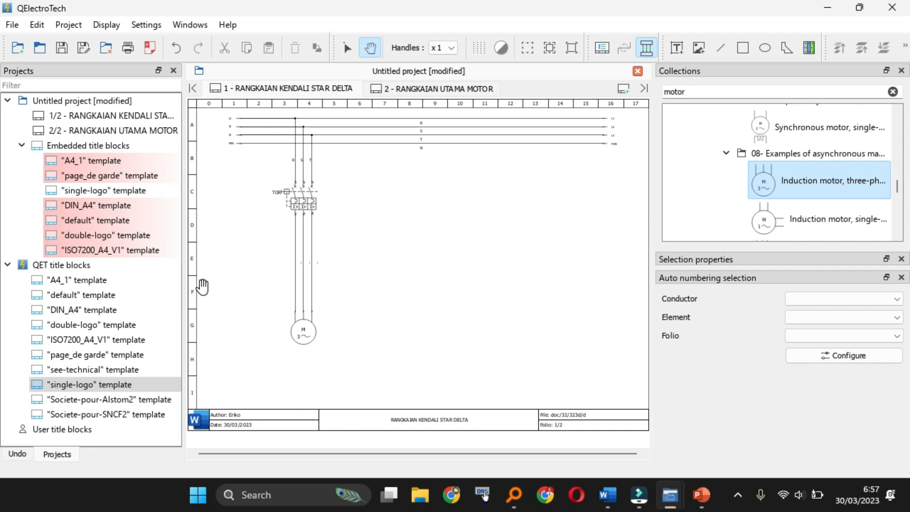
pyautogui.scroll(4, 202, 286)
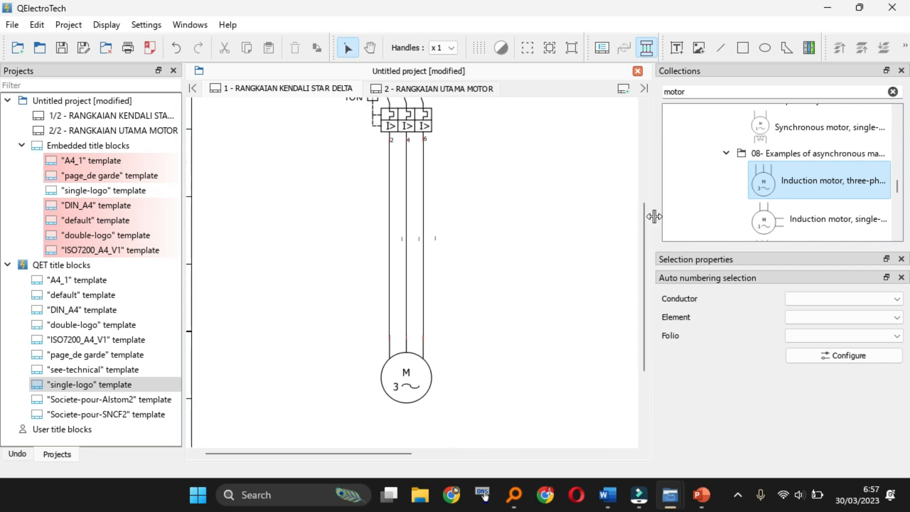
pyautogui.moveTo(645, 215); pyautogui.dragTo(589, 162)
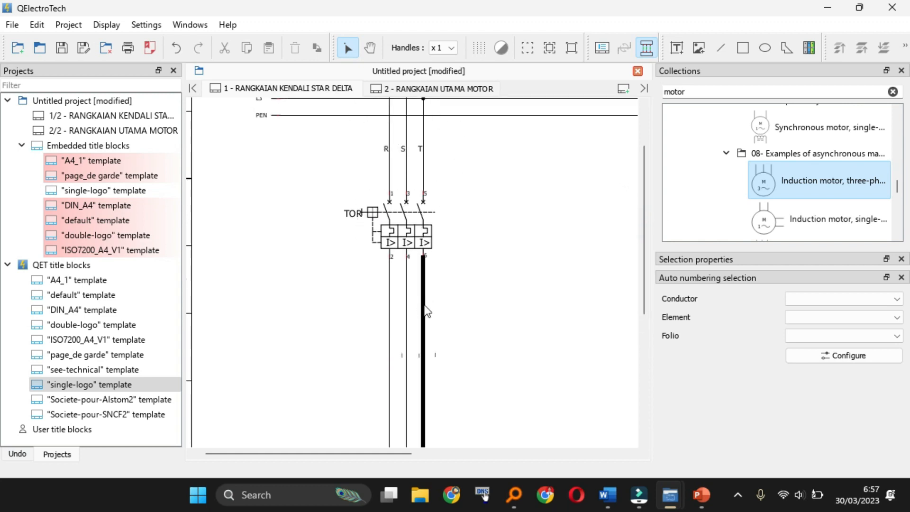
pyautogui.moveTo(645, 228); pyautogui.dragTo(645, 279)
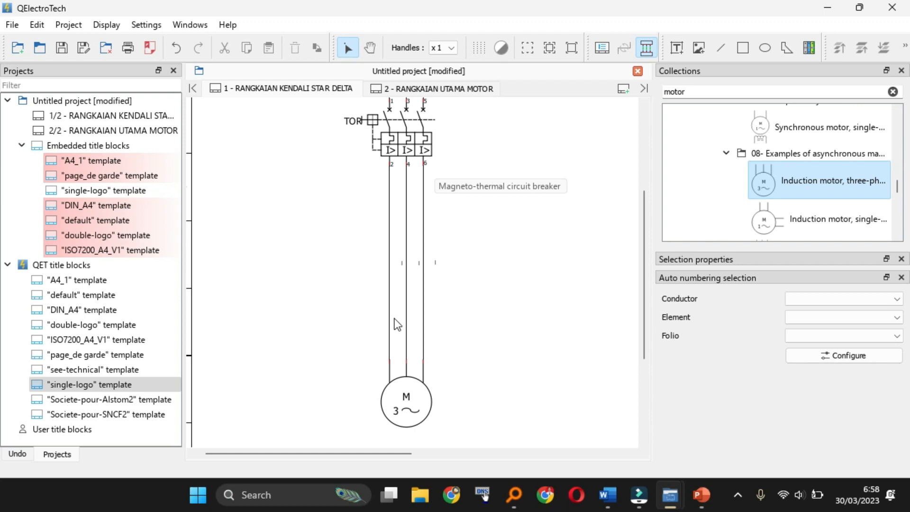
pyautogui.moveTo(642, 248); pyautogui.dragTo(636, 221)
pyautogui.moveTo(380, 454); pyautogui.dragTo(429, 453)
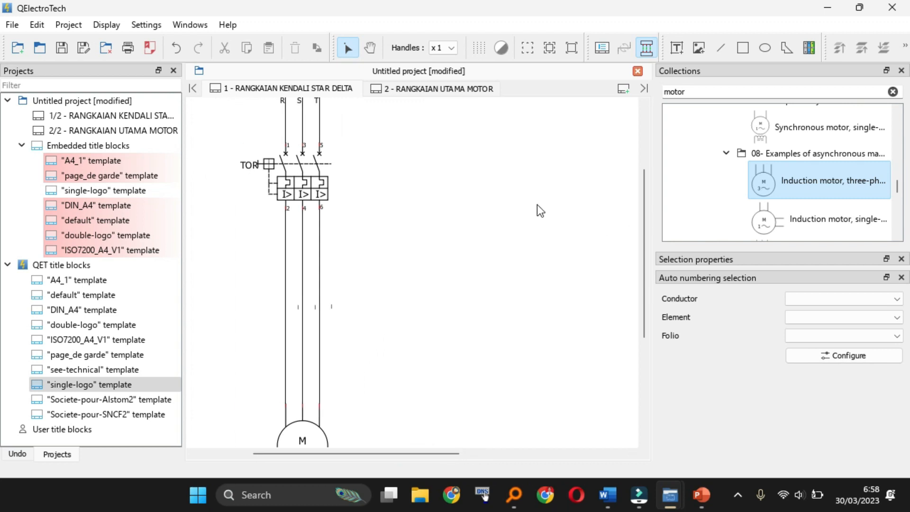
pyautogui.moveTo(645, 208); pyautogui.dragTo(648, 328)
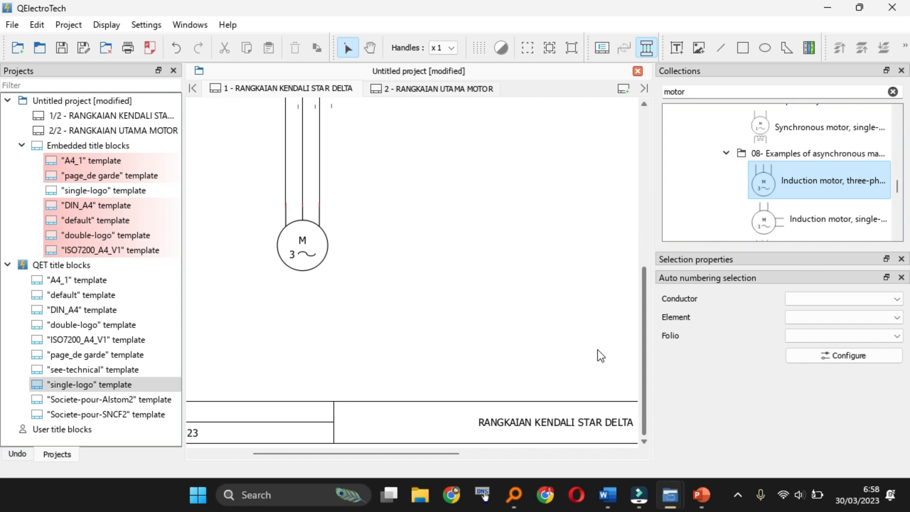
pyautogui.moveTo(432, 454); pyautogui.dragTo(416, 455)
pyautogui.click(342, 247)
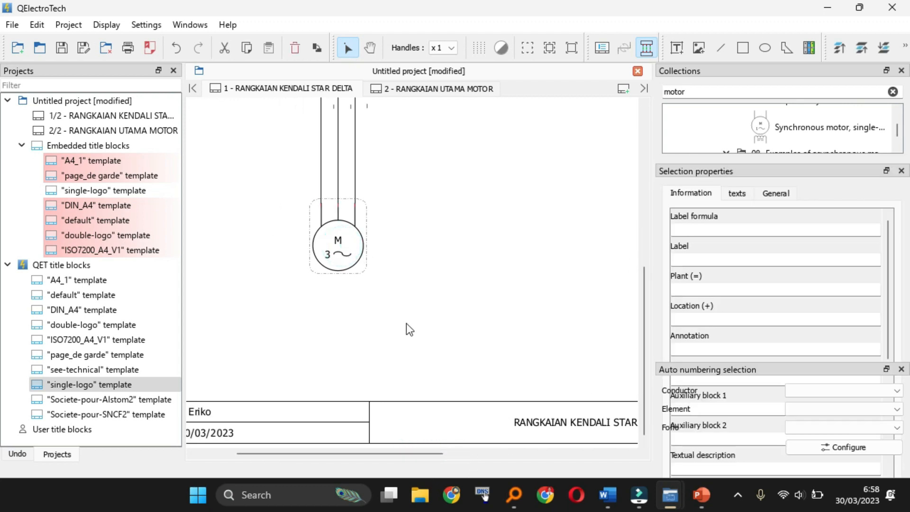
pyautogui.rightClick(406, 324)
pyautogui.click(444, 246)
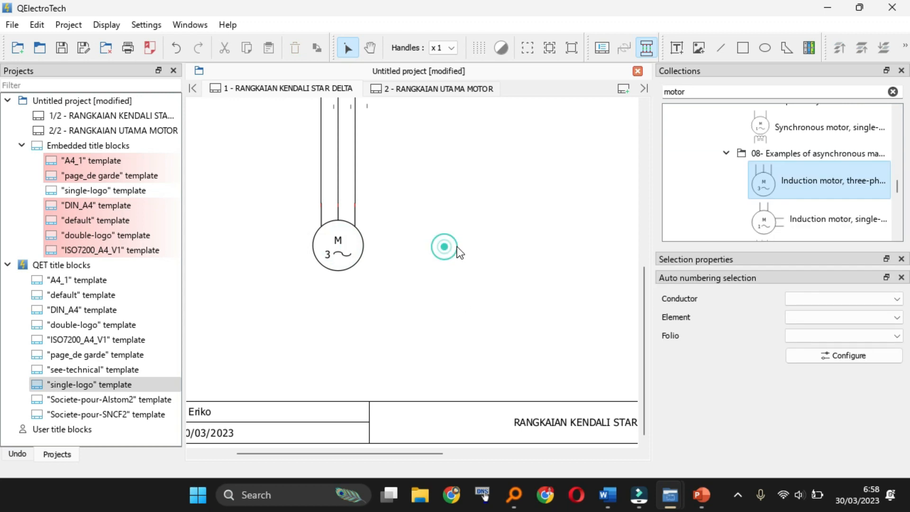
pyautogui.moveTo(647, 286); pyautogui.dragTo(628, 155)
pyautogui.moveTo(232, 196); pyautogui.dragTo(488, 407)
pyautogui.scroll(-1, 488, 407)
pyautogui.moveTo(436, 393); pyautogui.dragTo(223, 112)
pyautogui.hotkey('ctrl', 'c')
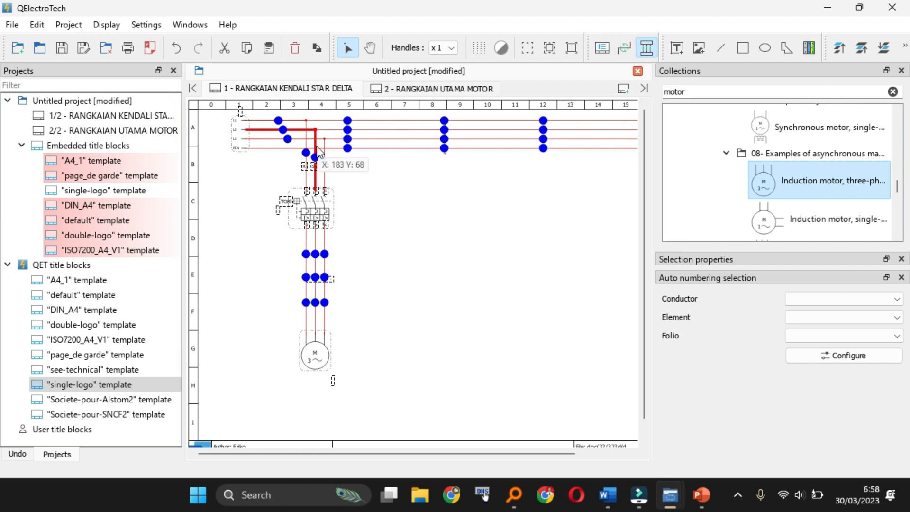
pyautogui.click(319, 151)
pyautogui.hotkey('ctrl', 'z')
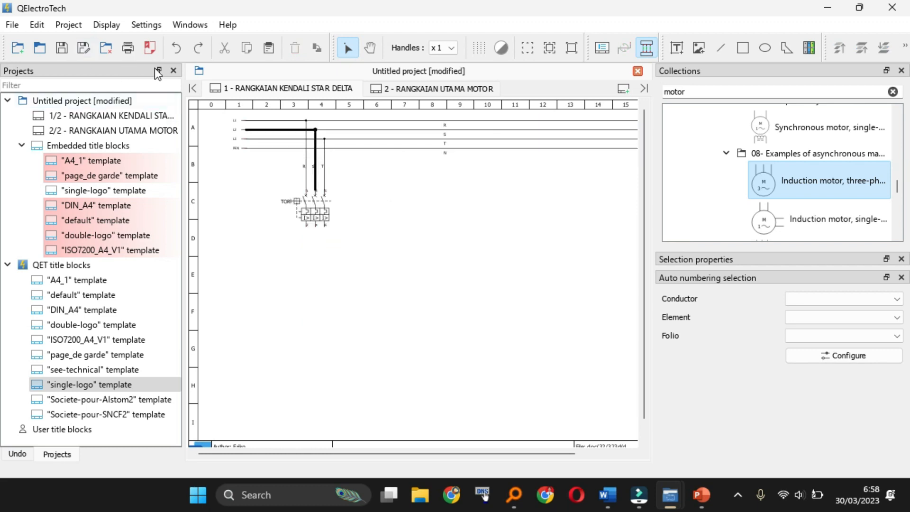
pyautogui.click(200, 51)
# Step: Copy the whole circuit with supply lines, breaker and motor from the RANGKAIAN KENDALI STAR DELTA folio into RANGKAIAN UTAMA MOTOR
pyautogui.moveTo(219, 113); pyautogui.dragTo(615, 218)
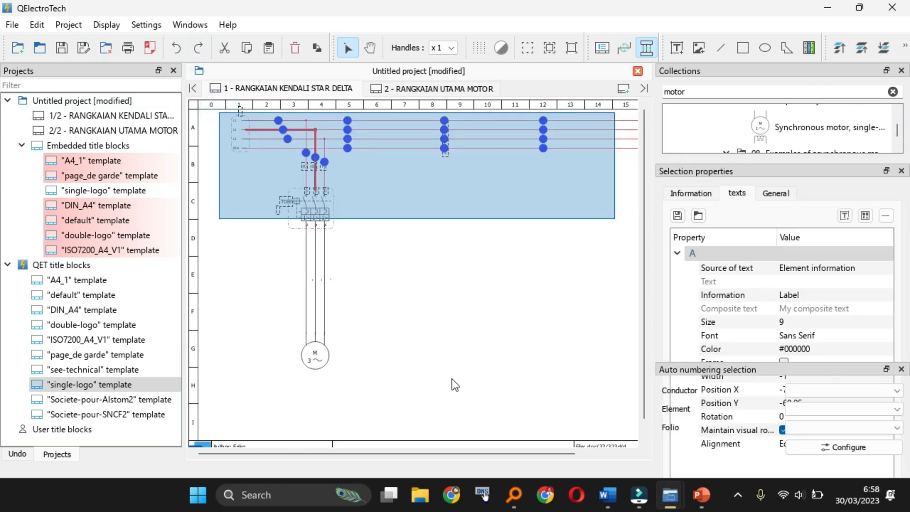
pyautogui.hotkey('ctrl', 'a')
pyautogui.moveTo(445, 452); pyautogui.dragTo(499, 450)
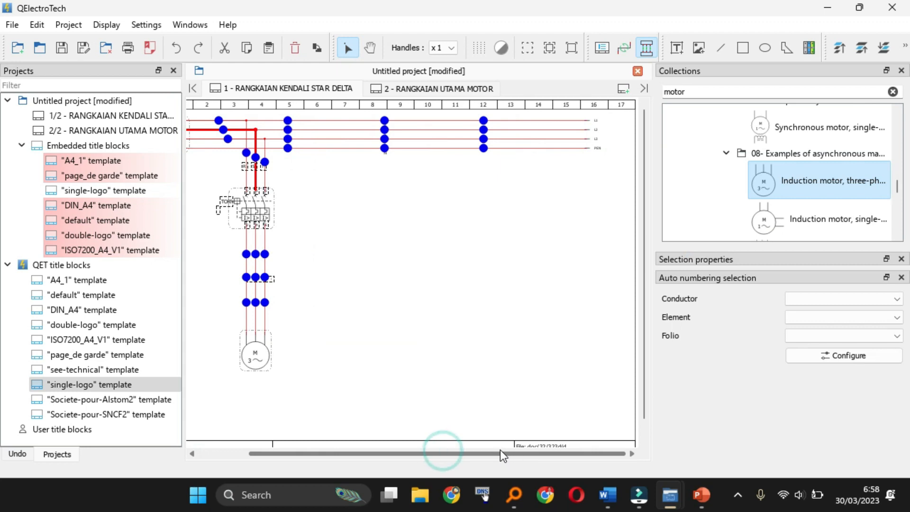
pyautogui.moveTo(629, 419); pyautogui.dragTo(199, 132)
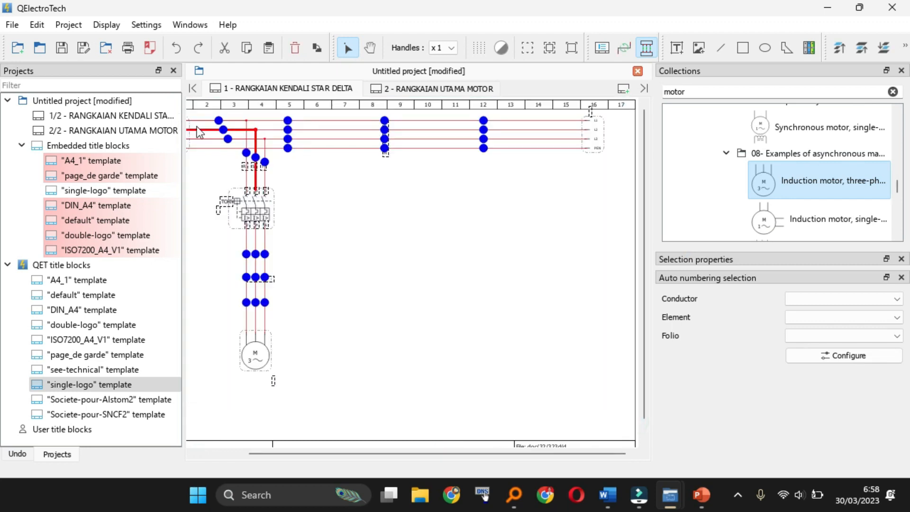
pyautogui.click(443, 89)
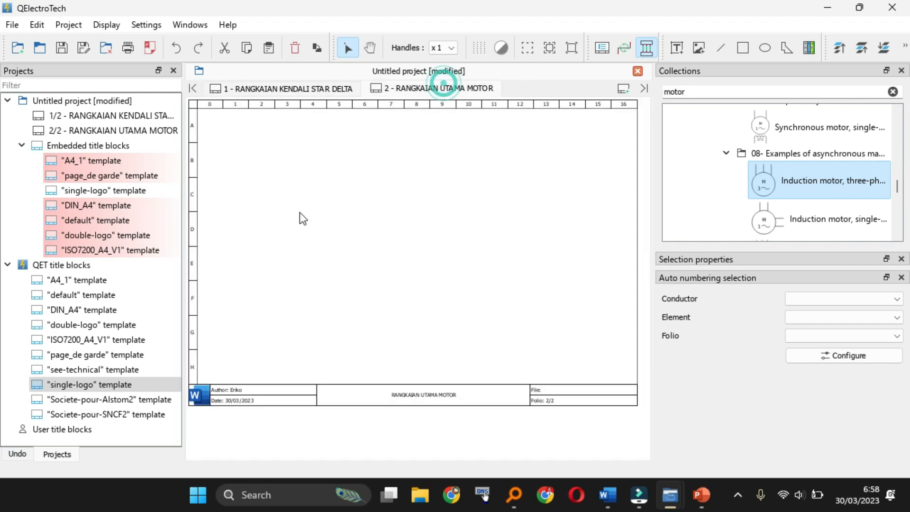
pyautogui.hotkey('ctrl', 'v')
pyautogui.click(425, 207)
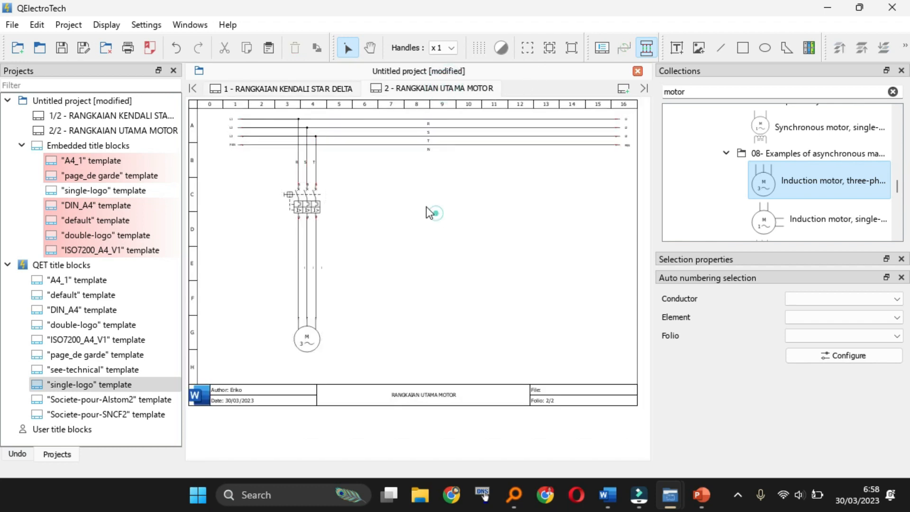
# Step: Delete the TOR breaker, the motor and their conductors from the RANGKAIAN KENDALI STAR DELTA folio, keeping the supply lines
pyautogui.click(301, 89)
pyautogui.click(356, 303)
pyautogui.moveTo(210, 159); pyautogui.dragTo(318, 393)
pyautogui.press('Delete')
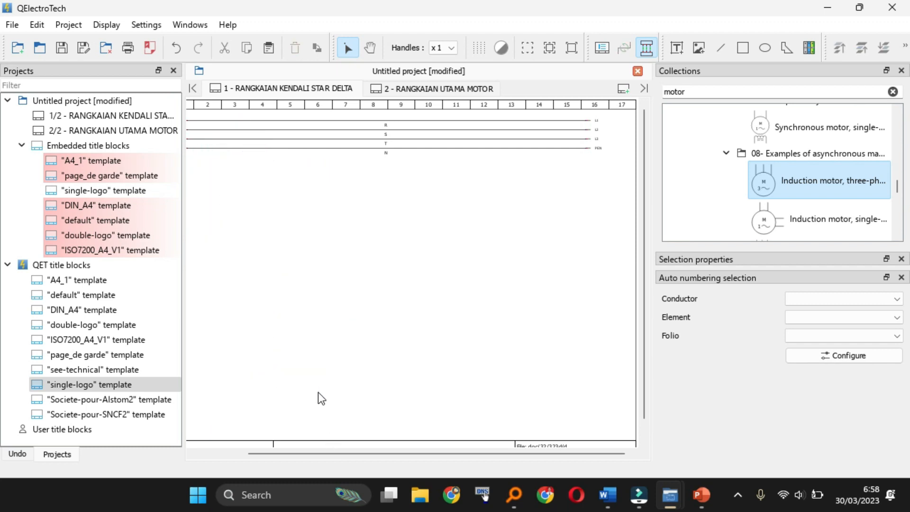
pyautogui.moveTo(478, 457); pyautogui.dragTo(377, 457)
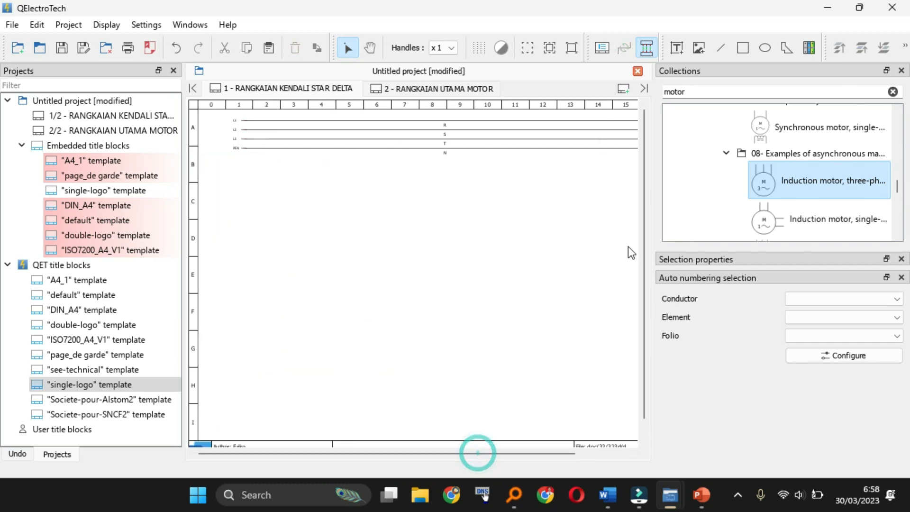
# Step: Search the collections for coil and place the standard Coil below the supply lines at about X 202, Y 184
pyautogui.click(742, 95)
pyautogui.press('BackSpace')
pyautogui.press('BackSpace')
pyautogui.press('BackSpace')
pyautogui.press('BackSpace')
pyautogui.press('BackSpace')
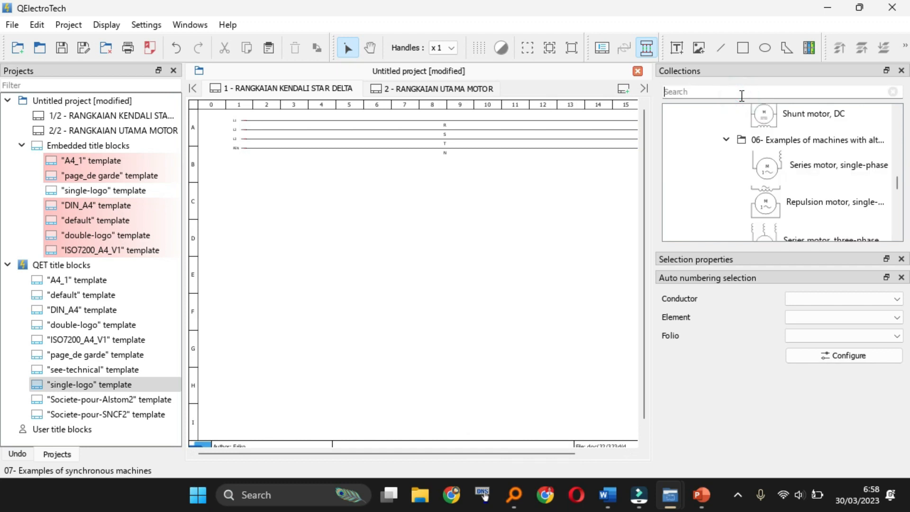
pyautogui.write('coil')
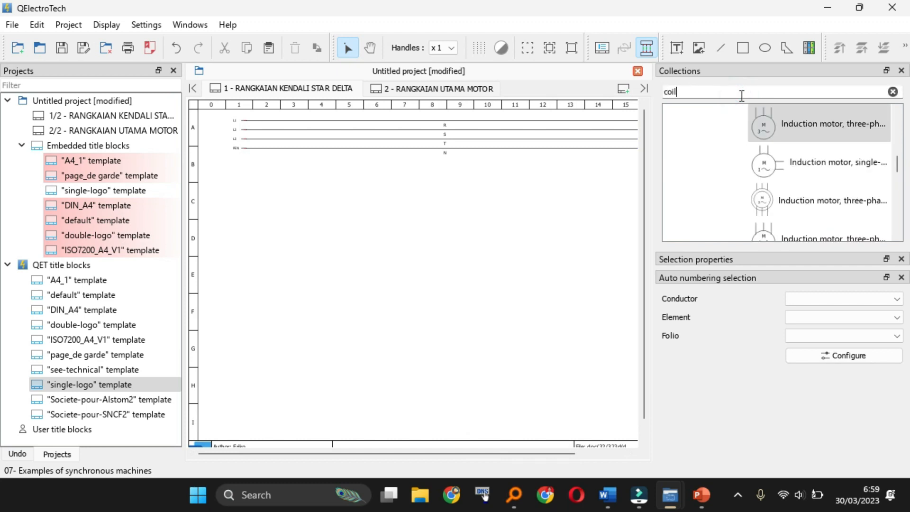
pyautogui.moveTo(896, 142); pyautogui.dragTo(896, 122)
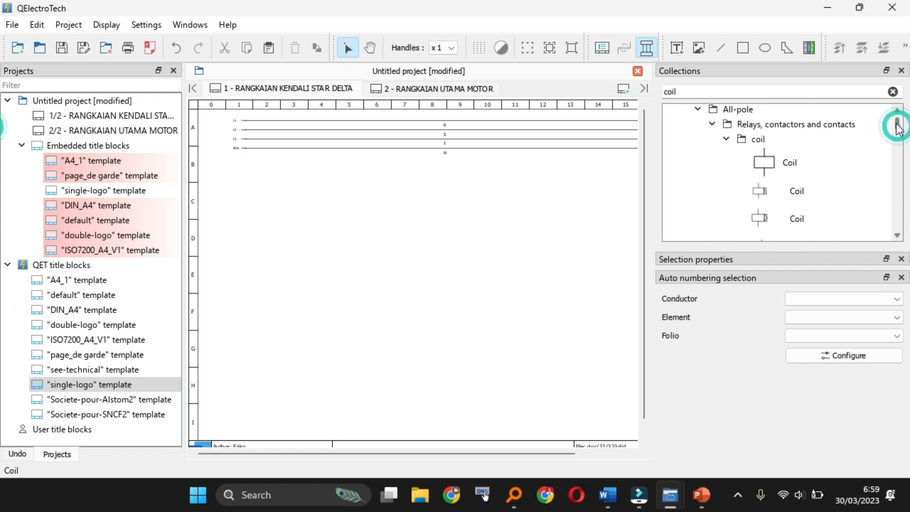
pyautogui.moveTo(757, 161); pyautogui.dragTo(329, 212)
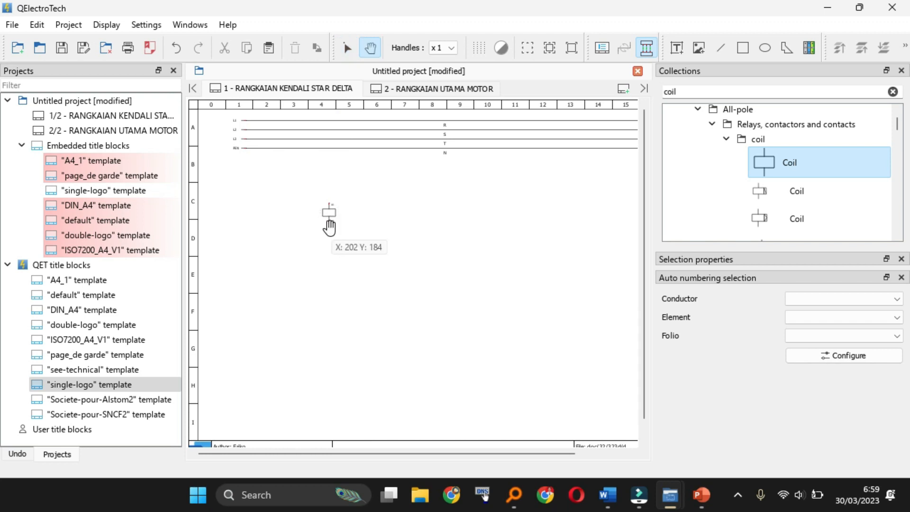
# Step: Connect the coil's terminal A1 to the L3 supply line with a conductor
pyautogui.keyDown('ctrl'); pyautogui.keyDown('shift'); pyautogui.scroll(4, 329, 226); pyautogui.keyUp('shift'); pyautogui.keyUp('ctrl')
pyautogui.keyDown('ctrl'); pyautogui.keyDown('shift'); pyautogui.scroll(2, 329, 227); pyautogui.keyUp('shift'); pyautogui.keyUp('ctrl')
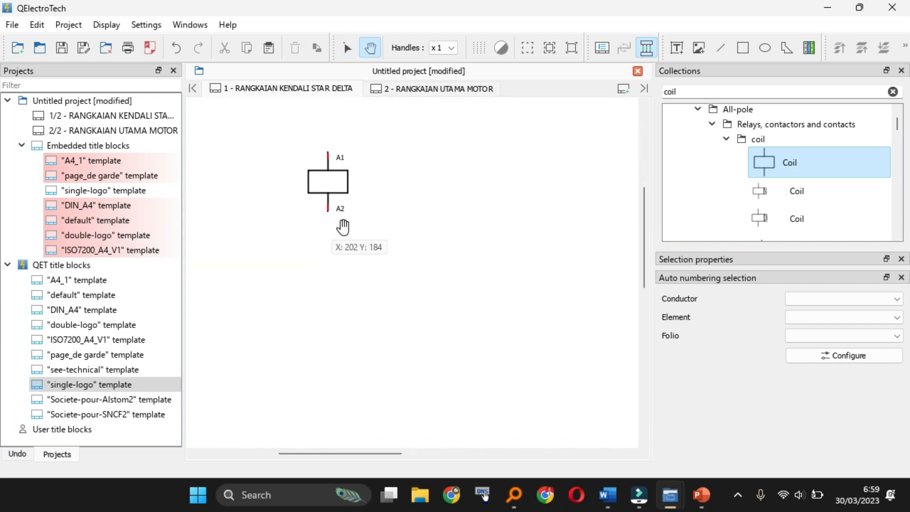
pyautogui.moveTo(645, 220); pyautogui.dragTo(634, 178)
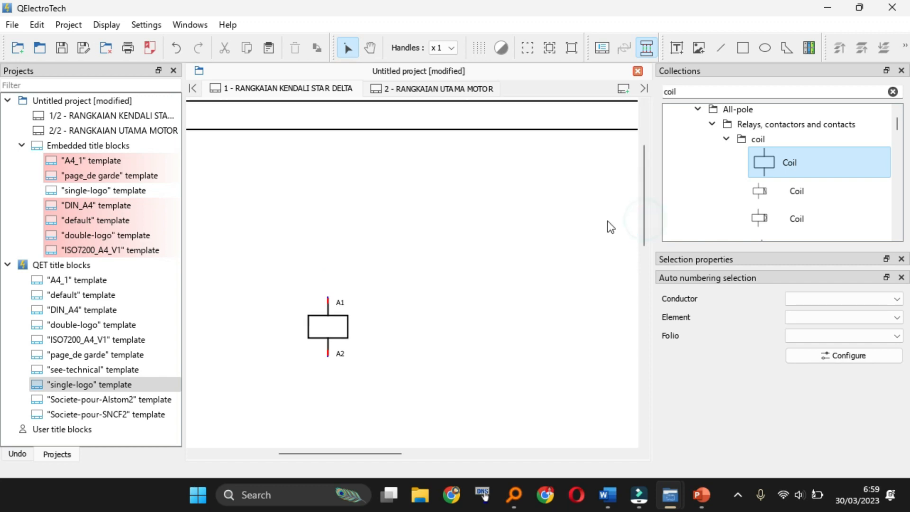
pyautogui.moveTo(374, 453); pyautogui.dragTo(323, 459)
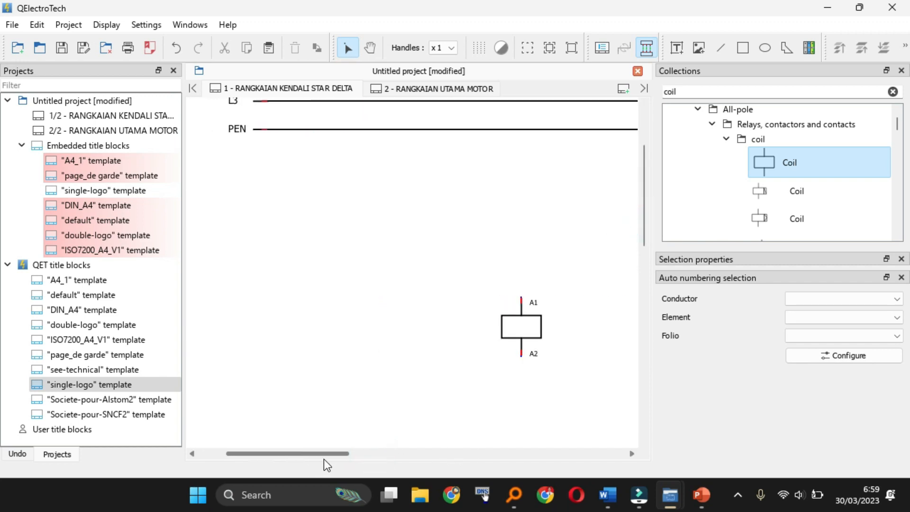
pyautogui.moveTo(521, 297)
pyautogui.mouseDown()
pyautogui.moveTo(485, 104)
pyautogui.moveTo(276, 138)
pyautogui.moveTo(228, 74)
pyautogui.moveTo(271, 105)
pyautogui.moveTo(263, 102)
pyautogui.mouseUp()
pyautogui.click(377, 192)
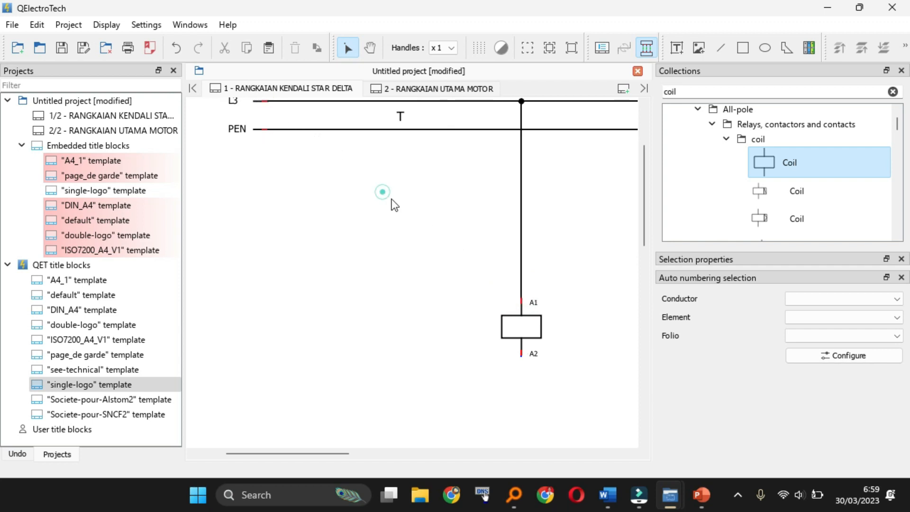
# Step: Try searching the element collections for netral, and clear the search
pyautogui.scroll(-10, 550, 294)
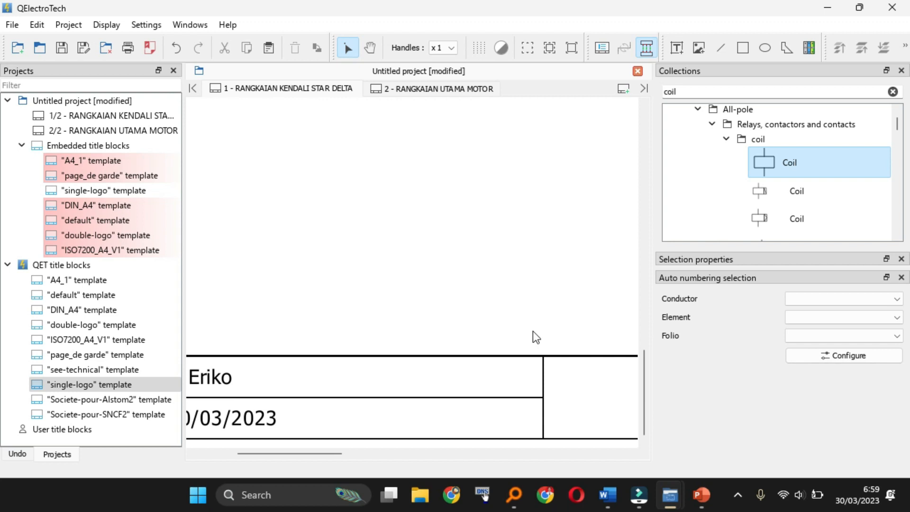
pyautogui.moveTo(642, 354); pyautogui.dragTo(624, 150)
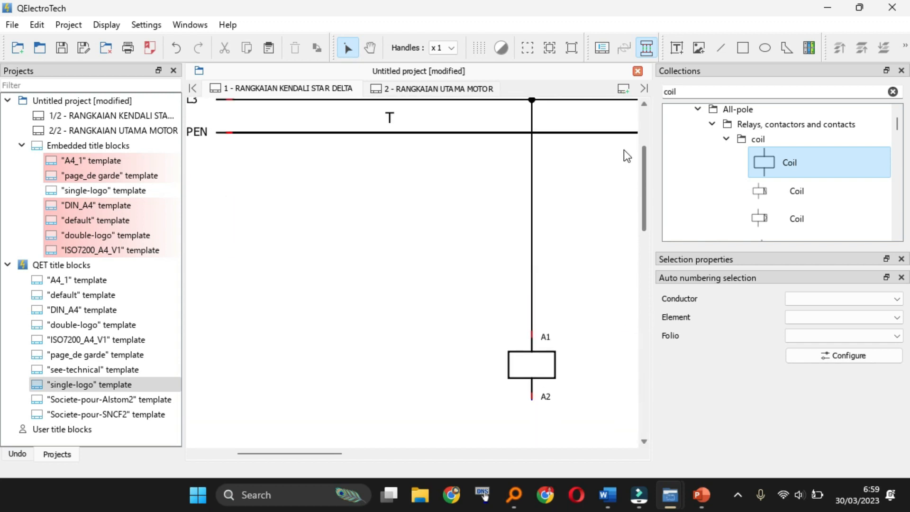
pyautogui.click(700, 89)
pyautogui.press('BackSpace')
pyautogui.write('netral')
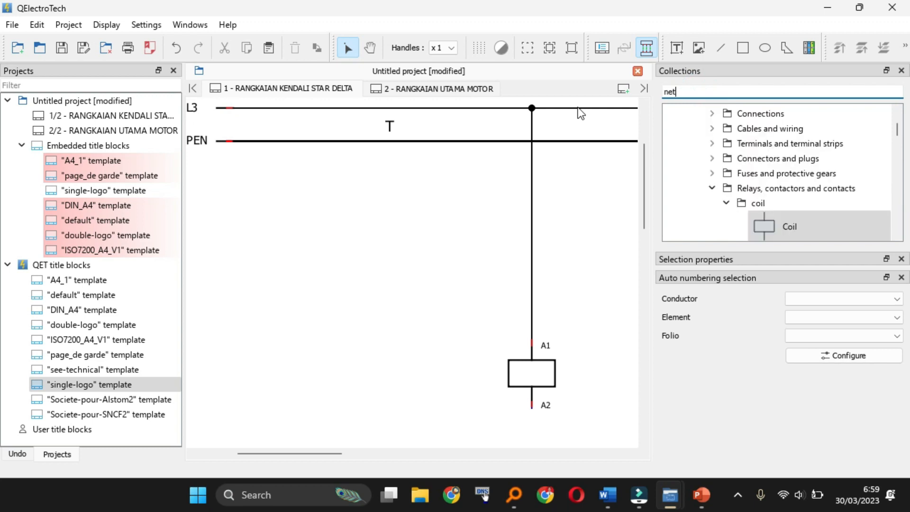
pyautogui.press('BackSpace')
pyautogui.press('BackSpace')
pyautogui.press('BackSpace')
pyautogui.press('BackSpace')
pyautogui.press('BackSpace')
pyautogui.press('BackSpace')
pyautogui.write('netral')
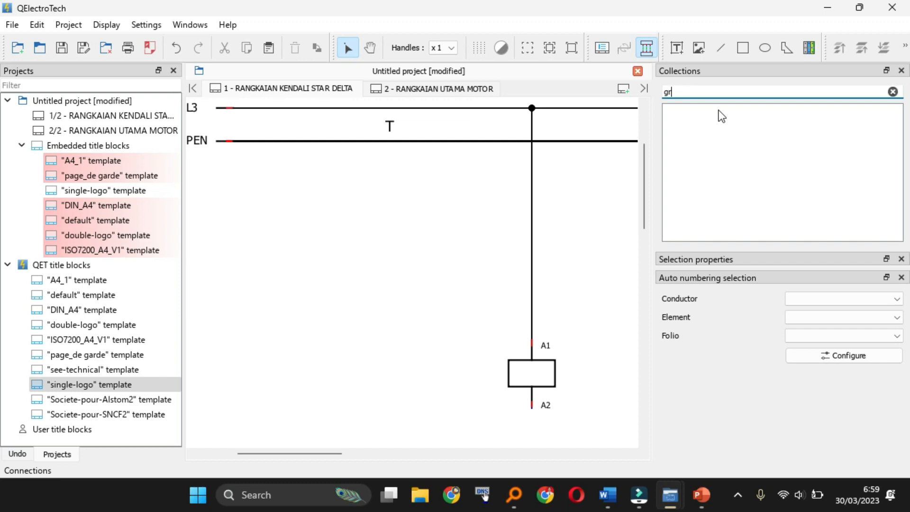
pyautogui.press('BackSpace')
pyautogui.press('BackSpace')
pyautogui.press('BackSpace')
pyautogui.press('BackSpace')
pyautogui.press('BackSpace')
pyautogui.press('BackSpace')
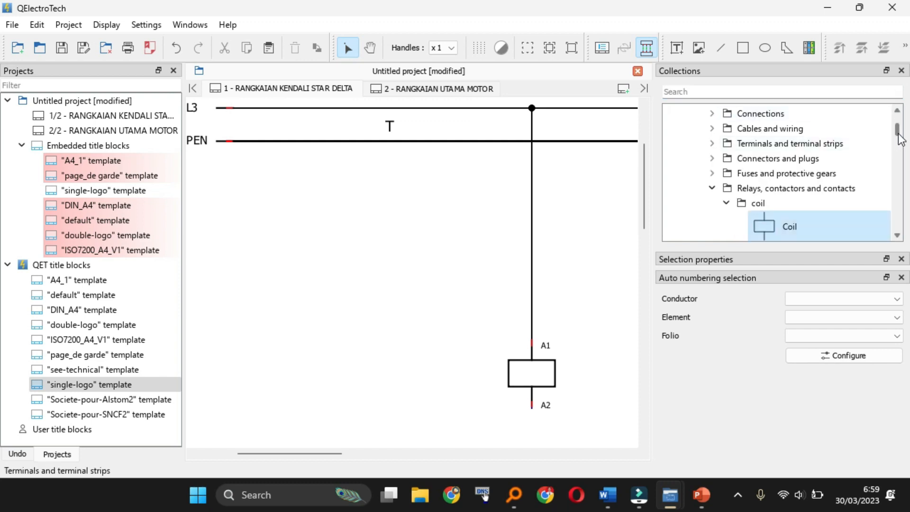
# Step: Place a Neutral source from the Electric collection below the PEN source, under coil level, and connect it to coil terminal A2
pyautogui.moveTo(895, 132); pyautogui.dragTo(878, 116)
pyautogui.click(683, 157)
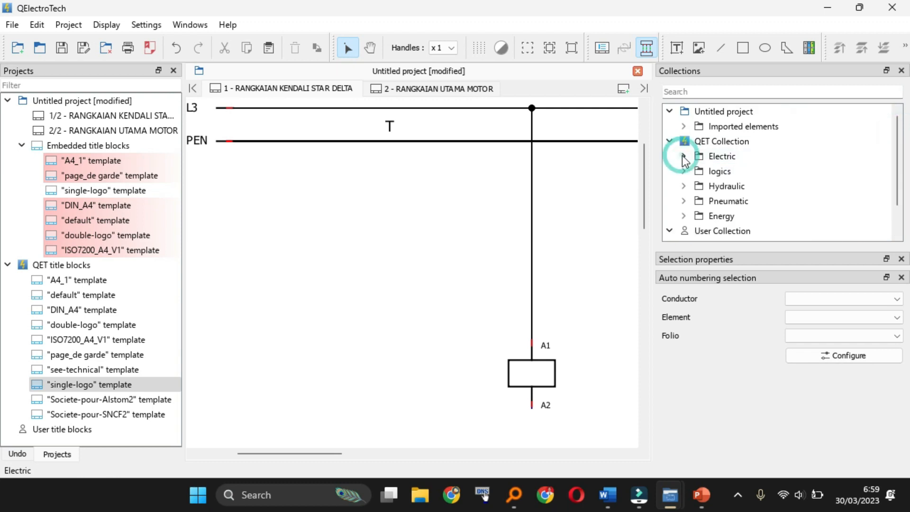
pyautogui.click(685, 157)
pyautogui.click(713, 201)
pyautogui.moveTo(897, 128); pyautogui.dragTo(899, 159)
pyautogui.moveTo(776, 165)
pyautogui.mouseDown()
pyautogui.moveTo(335, 411)
pyautogui.moveTo(278, 415)
pyautogui.moveTo(229, 445)
pyautogui.moveTo(212, 432)
pyautogui.moveTo(467, 425)
pyautogui.moveTo(542, 408)
pyautogui.moveTo(220, 446)
pyautogui.moveTo(234, 440)
pyautogui.mouseUp()
pyautogui.rightClick(442, 442)
pyautogui.click(430, 363)
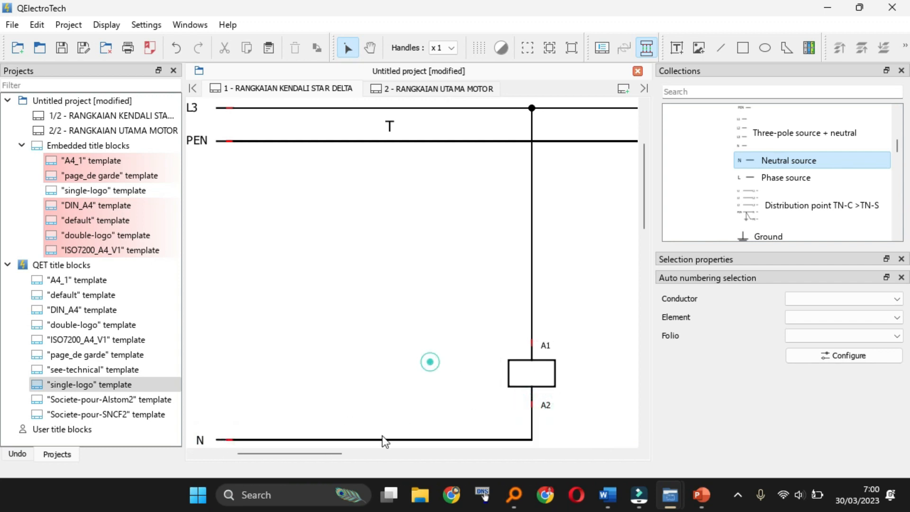
# Step: Set the coil's Label information to K1
pyautogui.moveTo(323, 456); pyautogui.dragTo(359, 454)
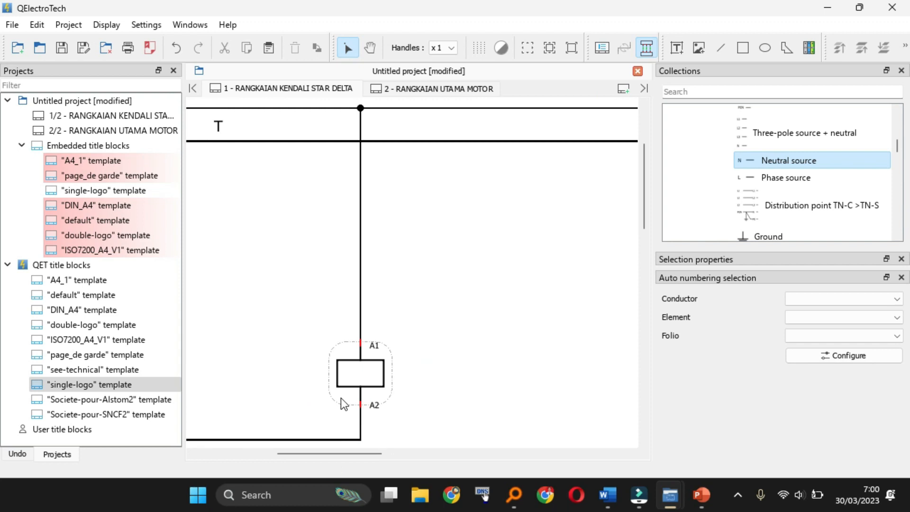
pyautogui.click(406, 377)
pyautogui.click(409, 383)
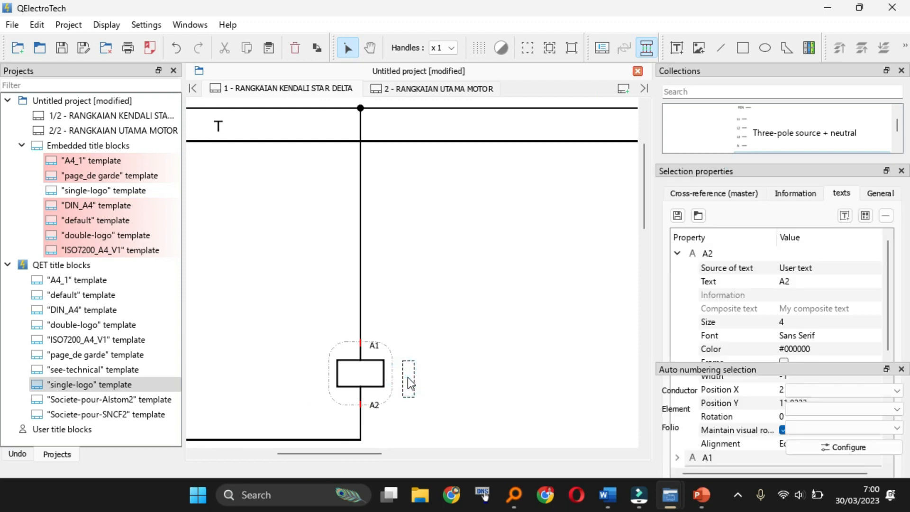
pyautogui.click(412, 379)
pyautogui.click(796, 193)
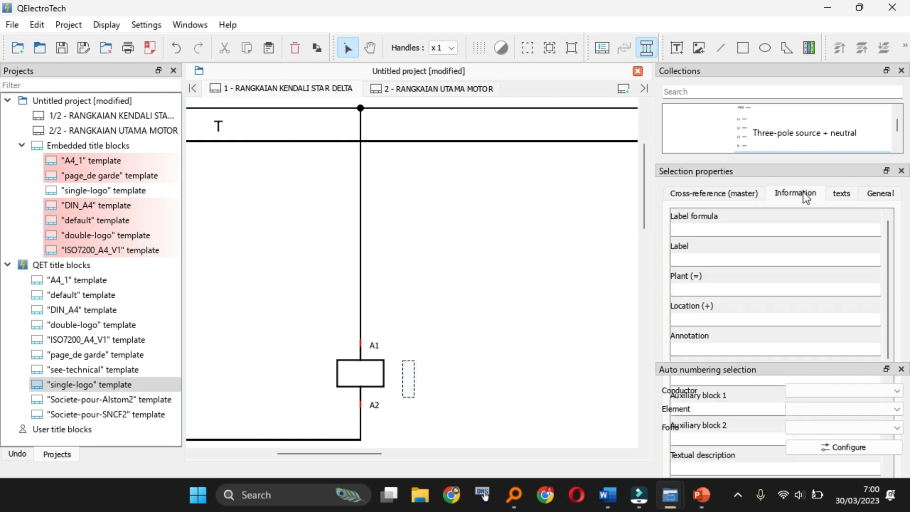
pyautogui.click(712, 256)
pyautogui.write('K')
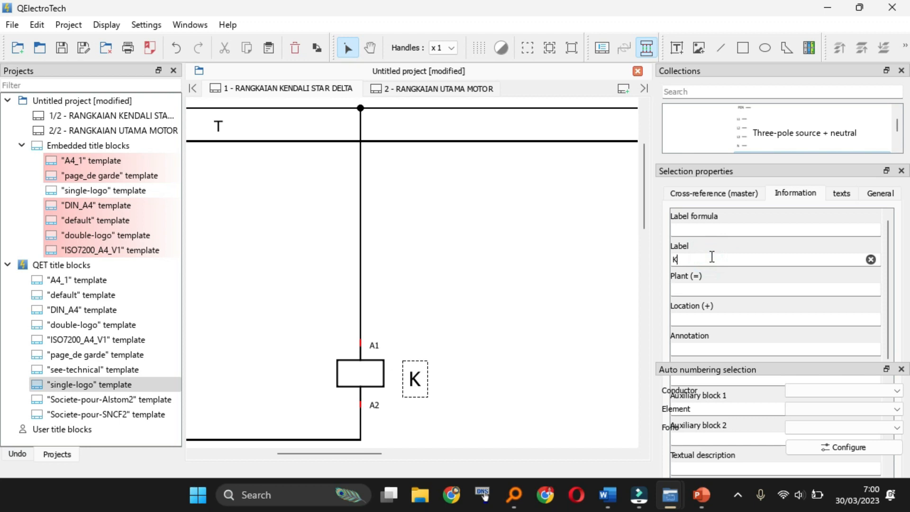
pyautogui.write('1')
pyautogui.click(542, 270)
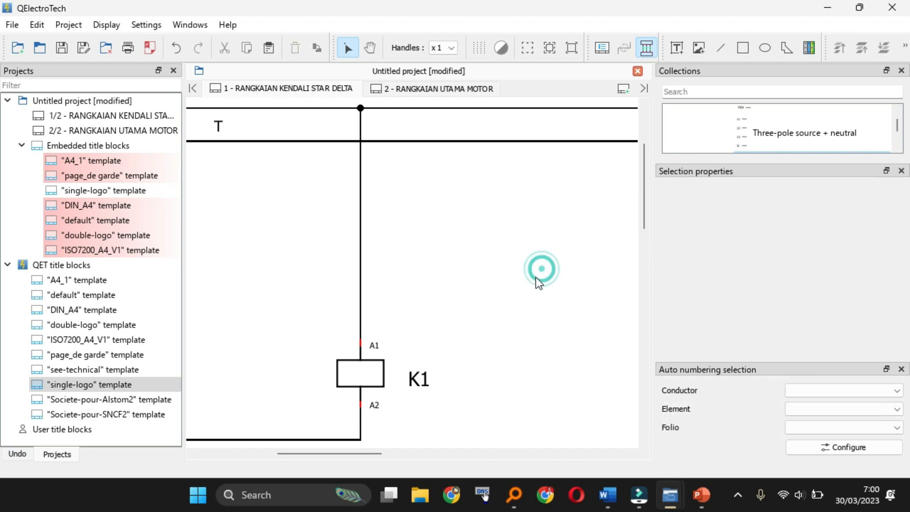
pyautogui.click(363, 381)
pyautogui.doubleClick(363, 381)
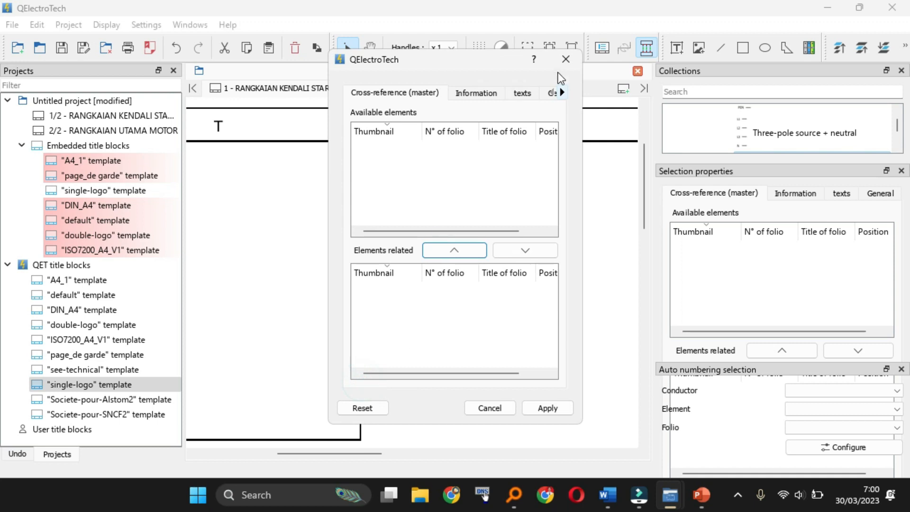
pyautogui.click(577, 66)
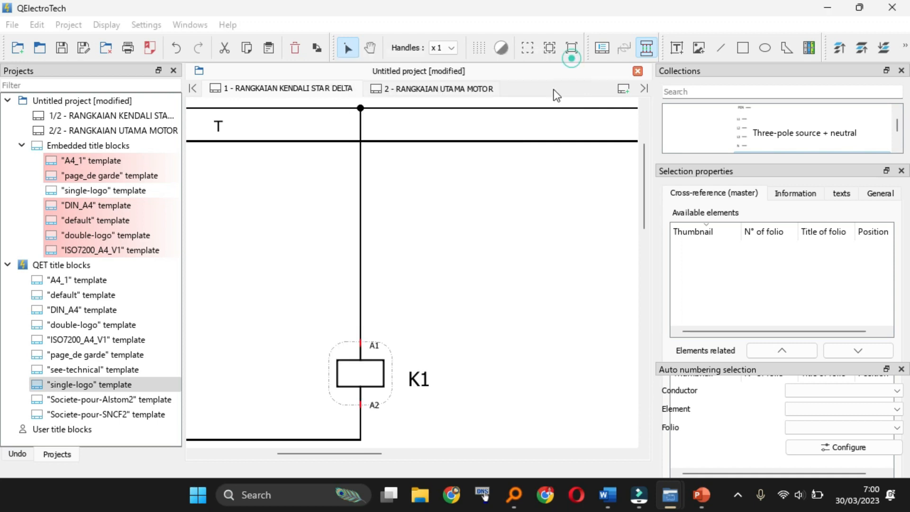
# Step: Move the K1 label to the left side of the coil, beside its body
pyautogui.moveTo(424, 383); pyautogui.dragTo(325, 357)
pyautogui.click(414, 363)
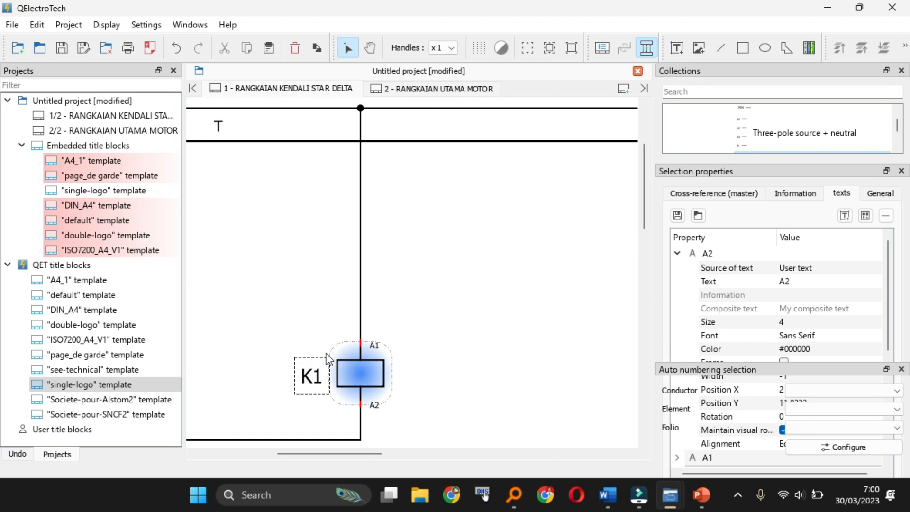
pyautogui.click(496, 355)
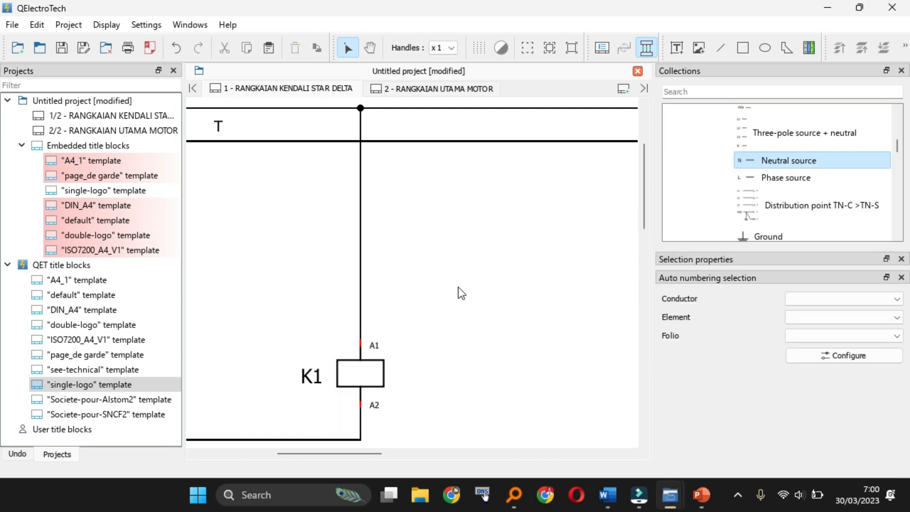
# Step: On the RANGKAIAN UTAMA MOTOR folio, search the collections for Contactor and place the three-pole power contact beside the motor conductors
pyautogui.scroll(-10, 461, 292)
pyautogui.moveTo(646, 322); pyautogui.dragTo(598, 169)
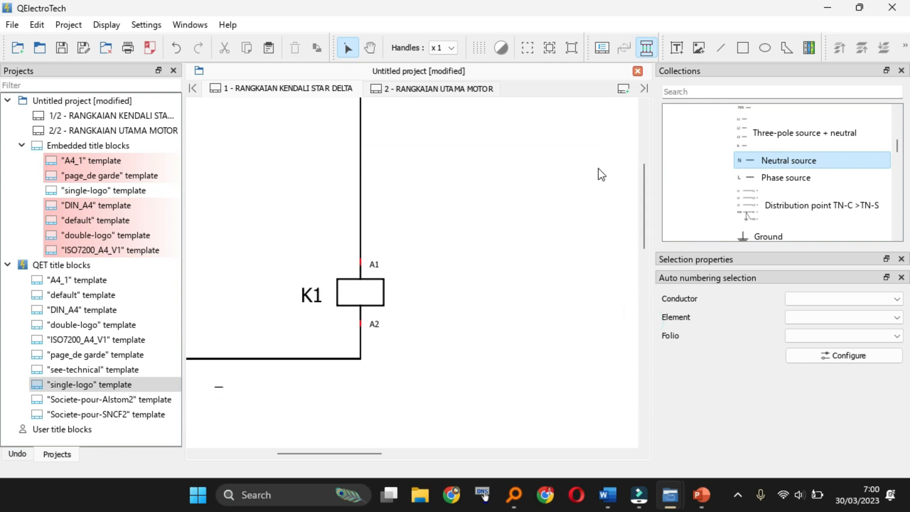
pyautogui.click(435, 90)
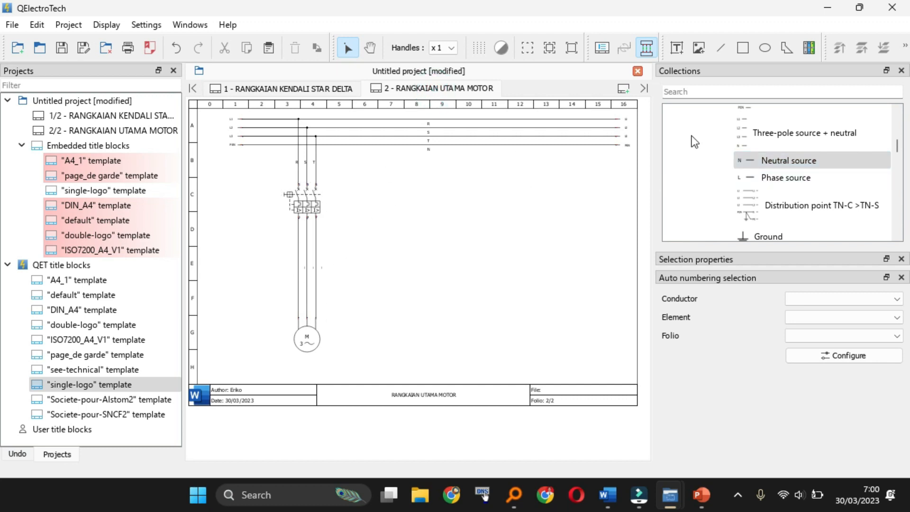
pyautogui.click(703, 97)
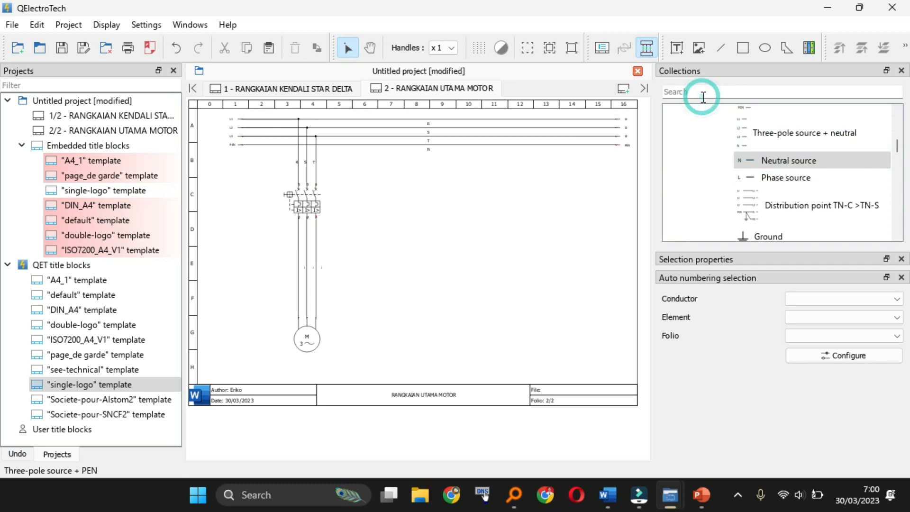
pyautogui.write('Conrta')
pyautogui.click(686, 92)
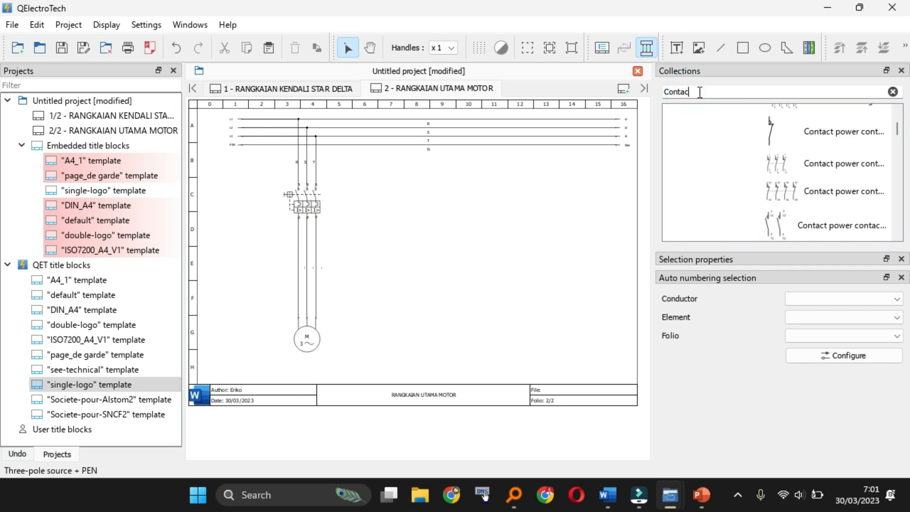
pyautogui.press('BackSpace')
pyautogui.press('BackSpace')
pyautogui.write('tor')
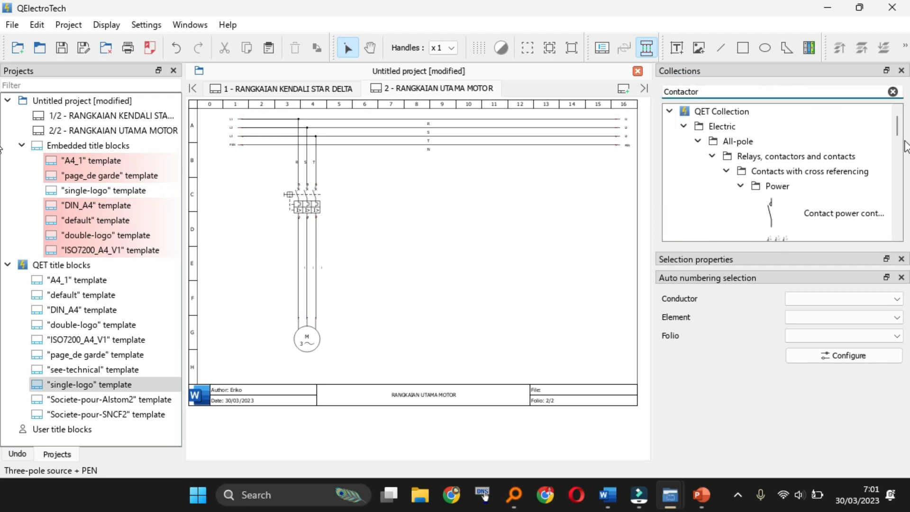
pyautogui.scroll(-3, 891, 143)
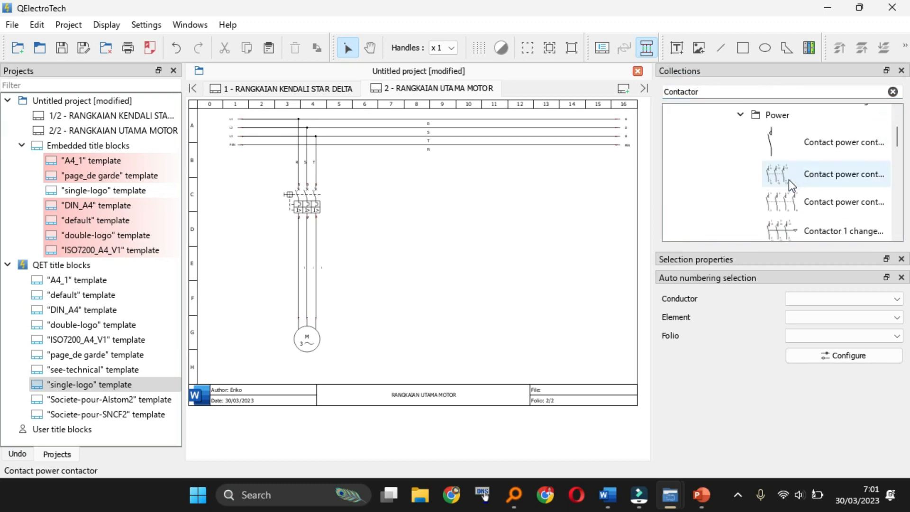
pyautogui.moveTo(782, 178); pyautogui.dragTo(351, 265)
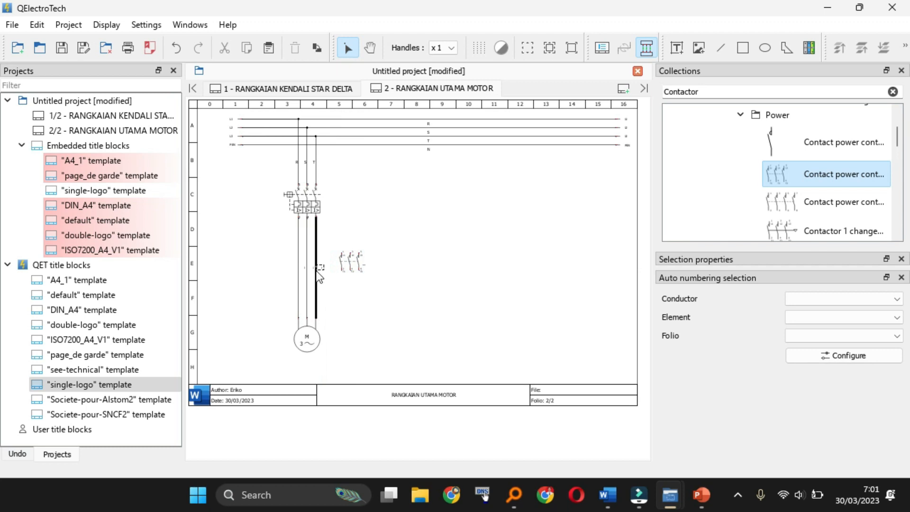
# Step: Delete the three conductors between the motor breaker and the motor, and move the power contact into the gap so it connects both
pyautogui.click(316, 270)
pyautogui.click(308, 270)
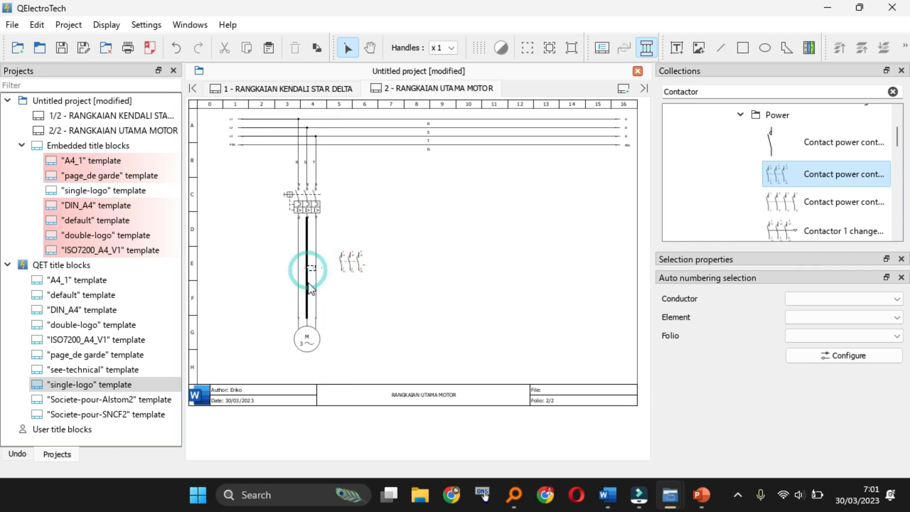
pyautogui.press('Delete')
pyautogui.click(298, 283)
pyautogui.press('Delete')
pyautogui.click(315, 290)
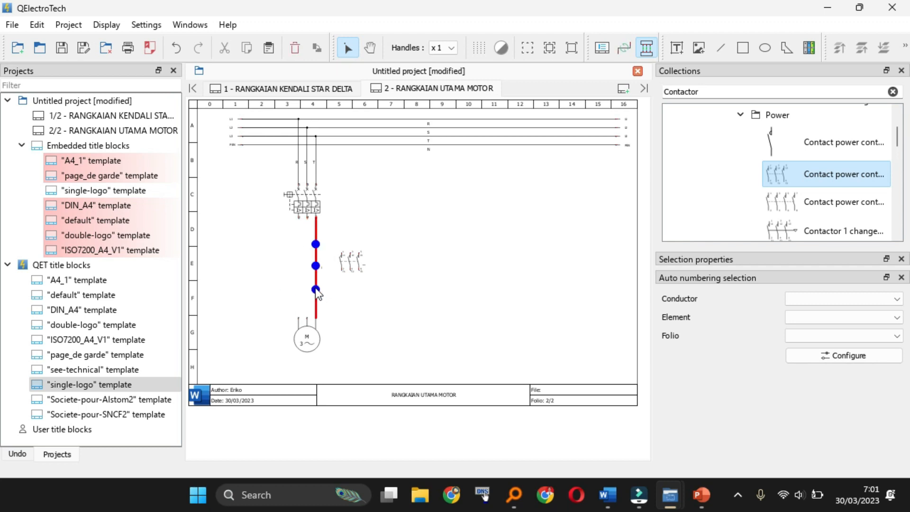
pyautogui.press('Delete')
pyautogui.moveTo(351, 267); pyautogui.dragTo(308, 266)
pyautogui.click(372, 272)
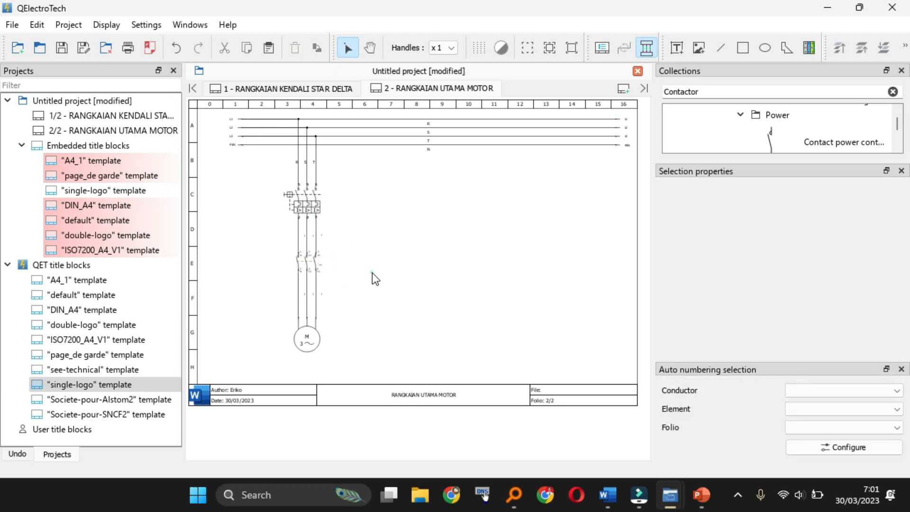
# Step: Remove the default text labels from the conductors above and below the three-pole power contact
pyautogui.hotkey('ctrl', '+')
pyautogui.keyDown('ctrl'); pyautogui.keyDown('shift'); pyautogui.scroll(4, 272, 394); pyautogui.keyUp('shift'); pyautogui.keyUp('ctrl')
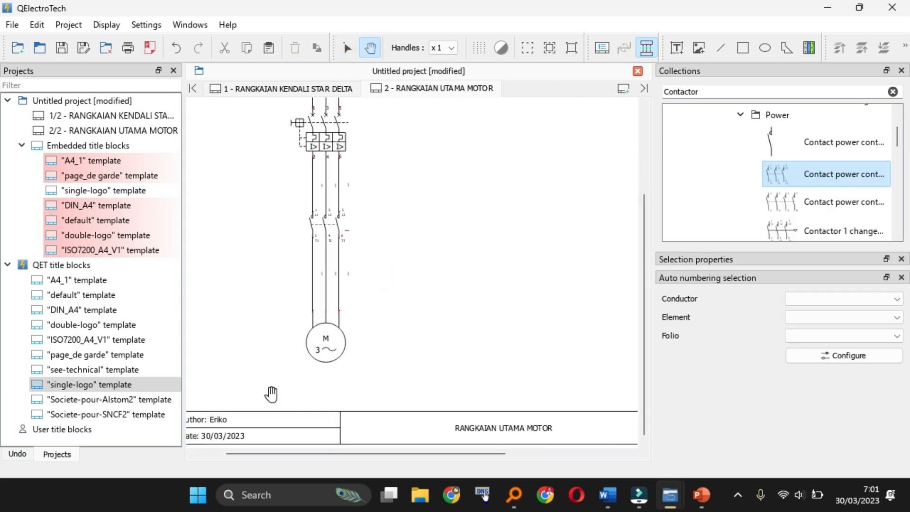
pyautogui.moveTo(642, 267); pyautogui.dragTo(622, 208)
pyautogui.click(335, 212)
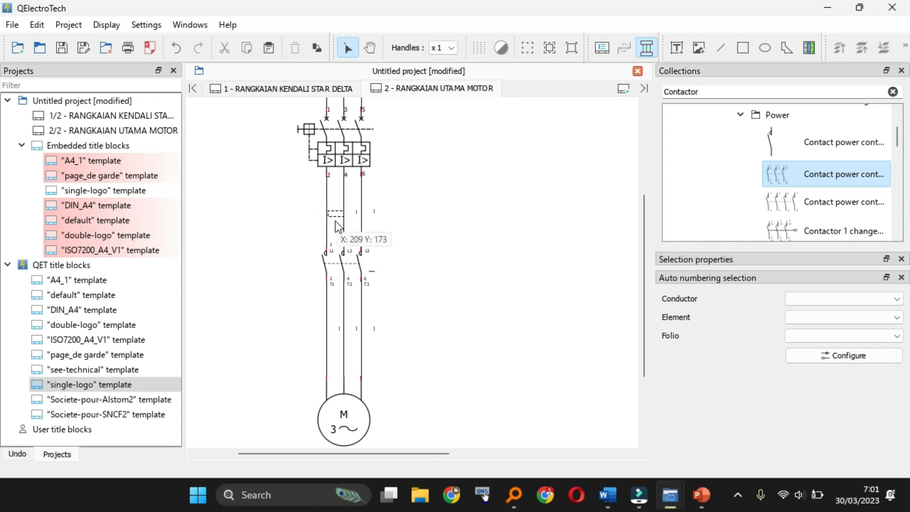
pyautogui.moveTo(335, 216); pyautogui.dragTo(361, 221)
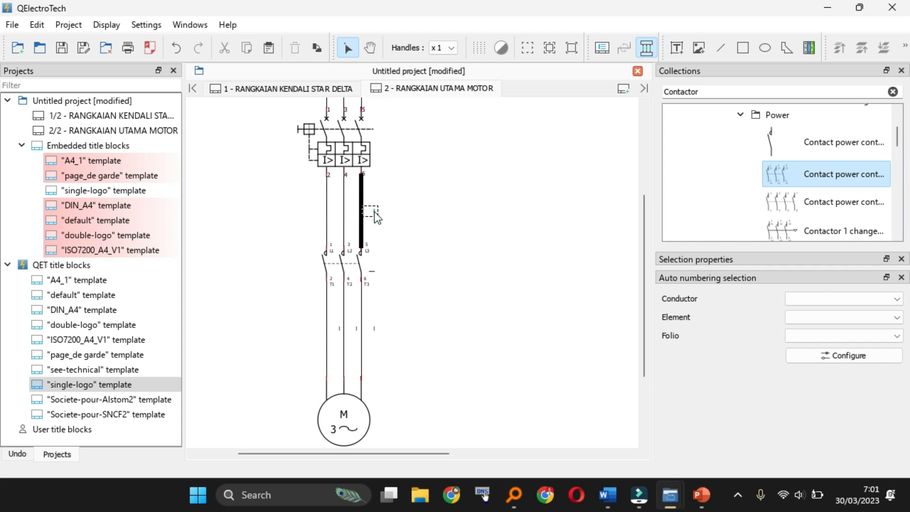
pyautogui.click(372, 212)
pyautogui.moveTo(642, 213); pyautogui.dragTo(625, 219)
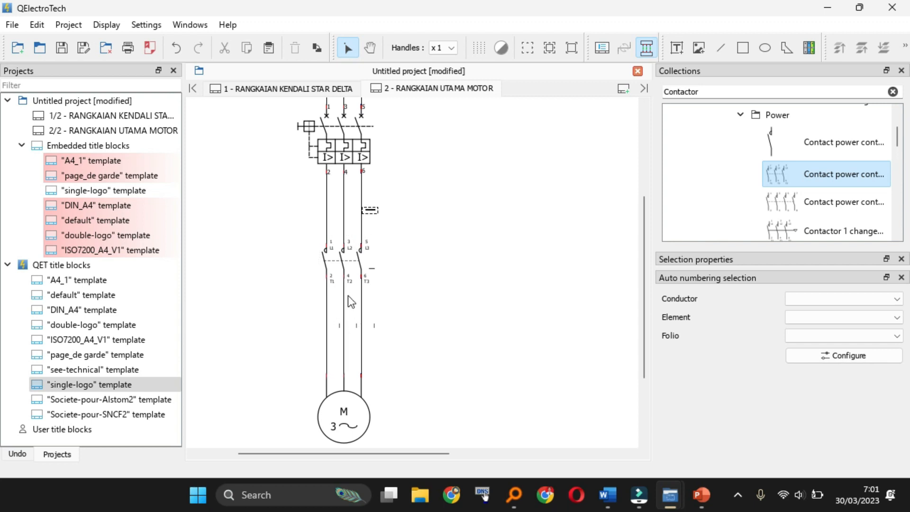
pyautogui.click(341, 326)
pyautogui.moveTo(340, 326); pyautogui.dragTo(380, 327)
pyautogui.click(455, 300)
# Step: Link the three-pole power contact on the RANGKAIAN UTAMA MOTOR folio to coil K1 on the control folio
pyautogui.click(303, 88)
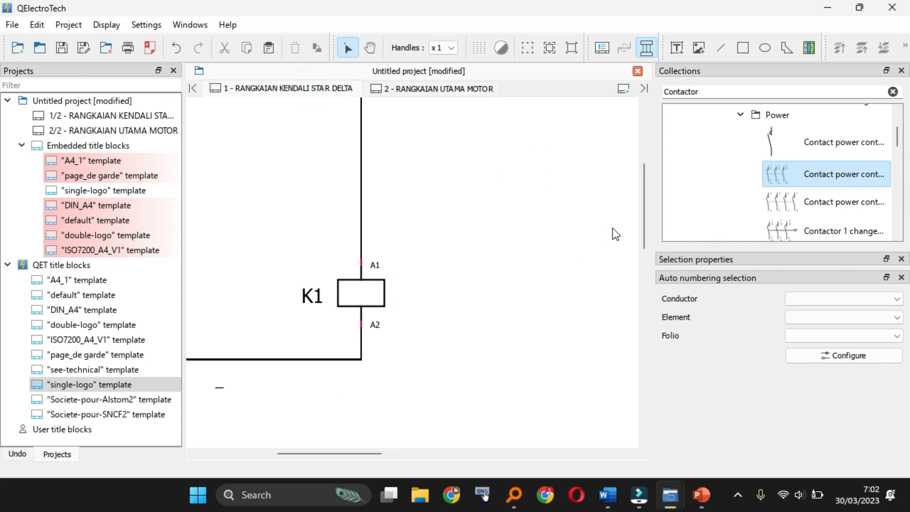
pyautogui.moveTo(643, 218); pyautogui.dragTo(604, 224)
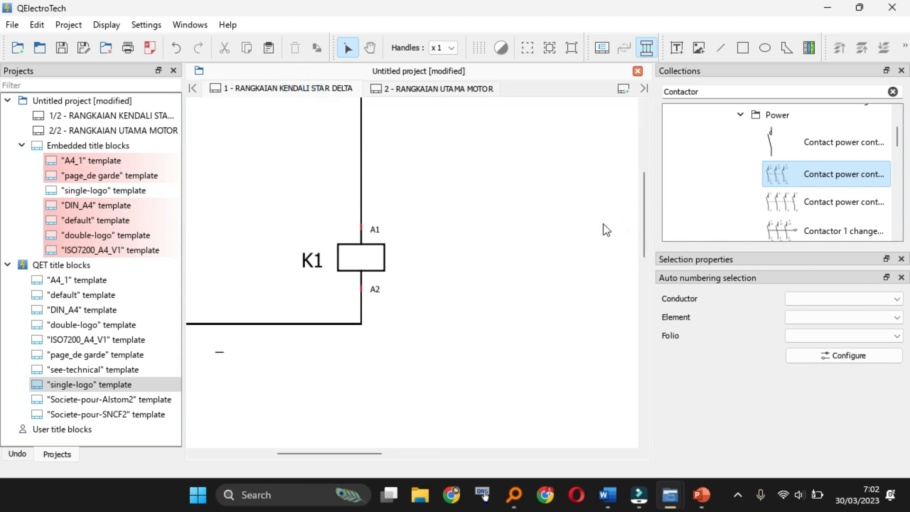
pyautogui.click(428, 94)
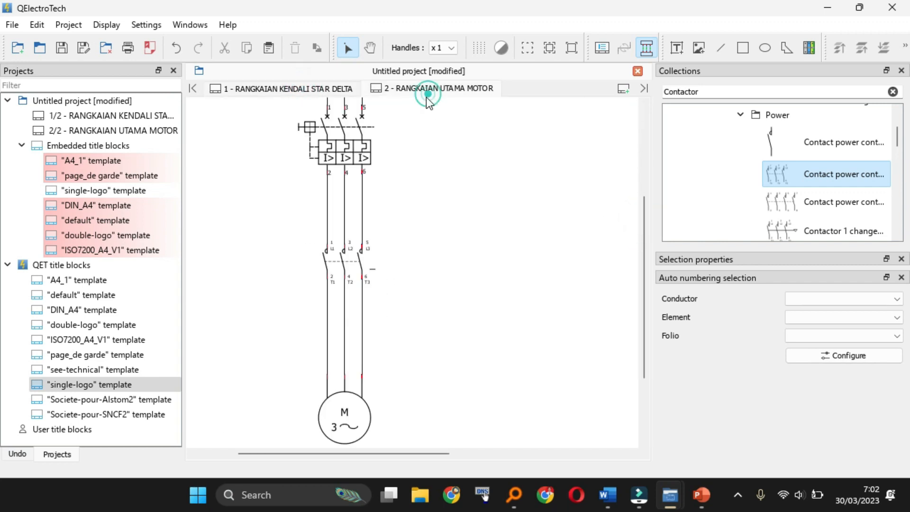
pyautogui.click(358, 263)
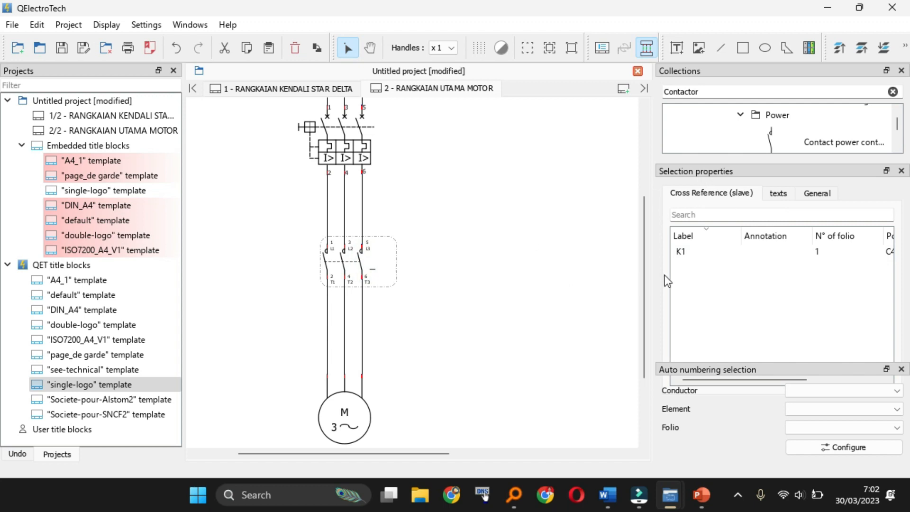
pyautogui.click(692, 252)
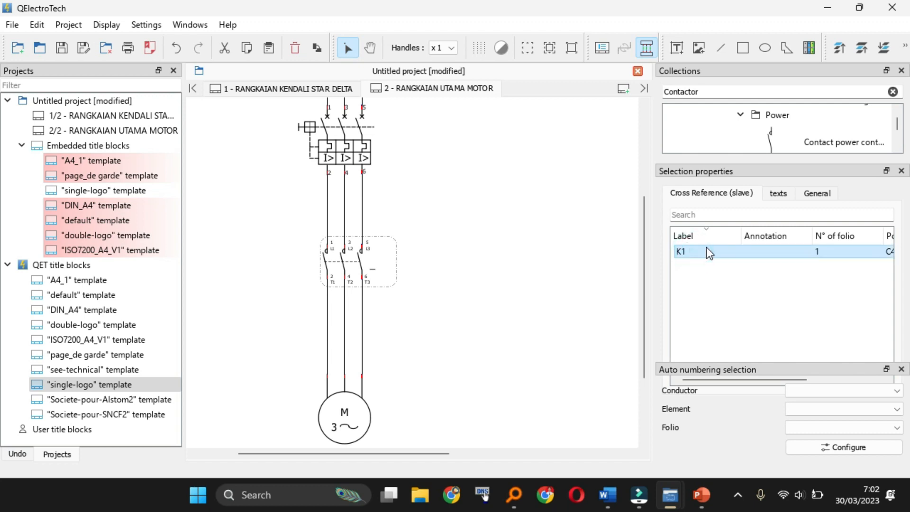
pyautogui.rightClick(707, 251)
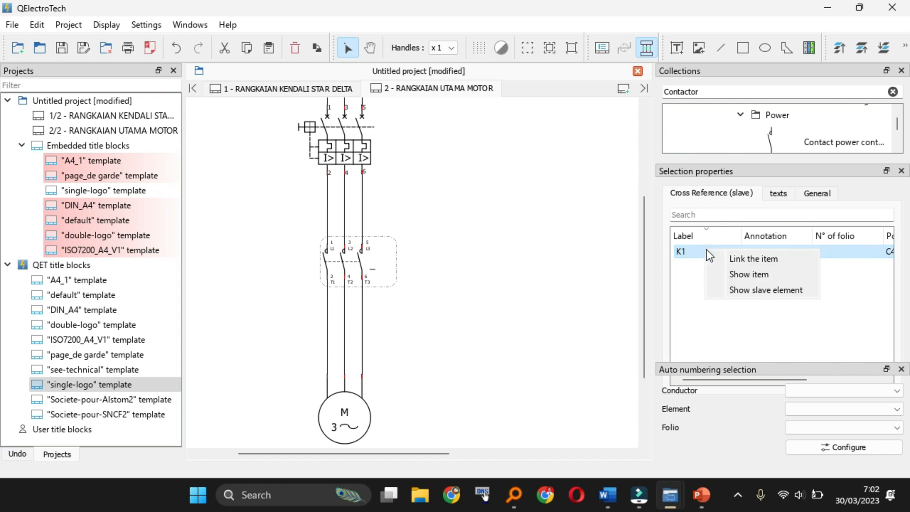
pyautogui.click(738, 260)
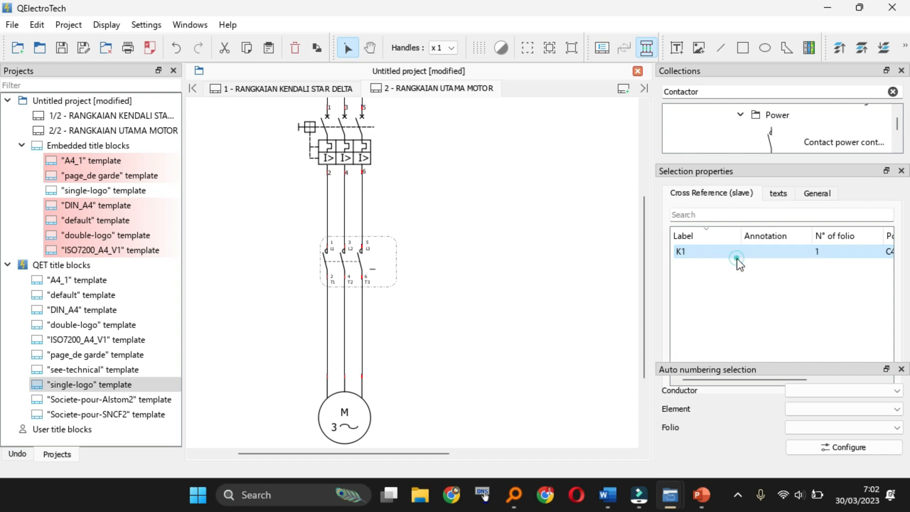
pyautogui.click(428, 309)
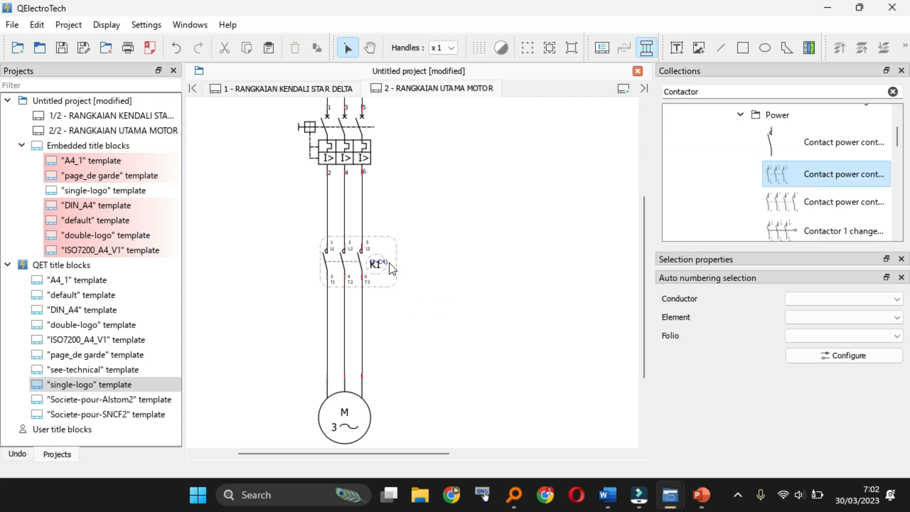
# Step: Examine the cross-references between coil K1 on the control folio and its power contact on the motor folio
pyautogui.click(311, 90)
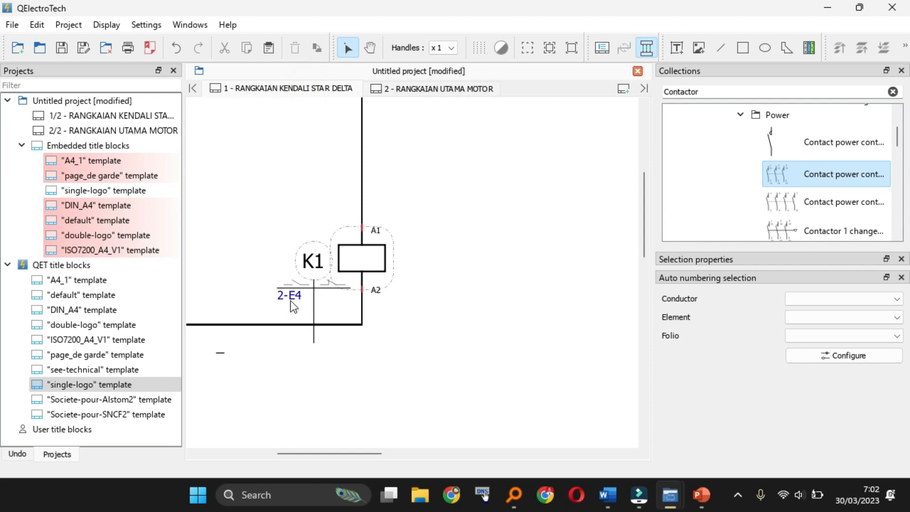
pyautogui.moveTo(372, 457); pyautogui.dragTo(352, 456)
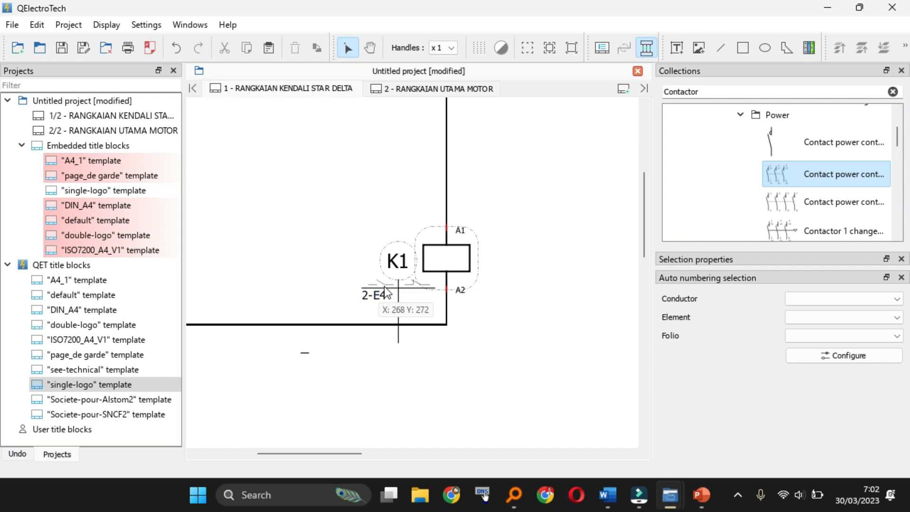
pyautogui.click(412, 90)
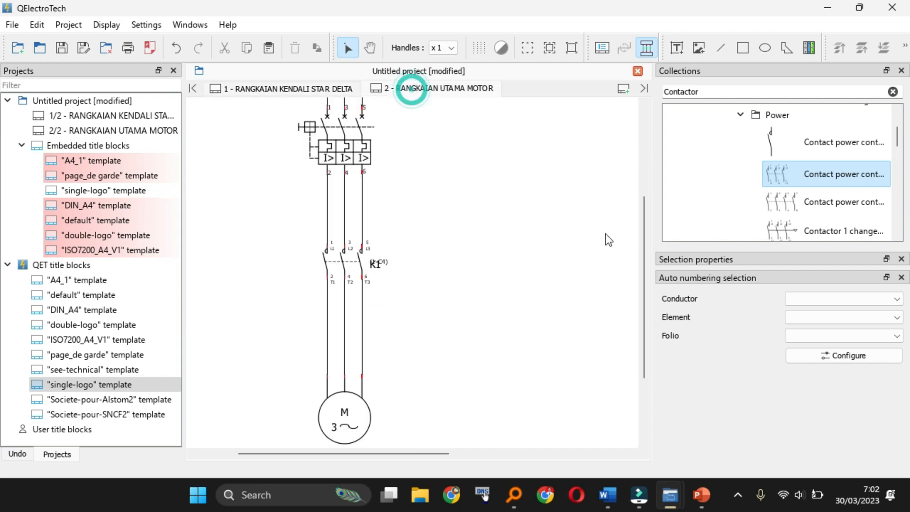
pyautogui.moveTo(644, 244); pyautogui.dragTo(635, 144)
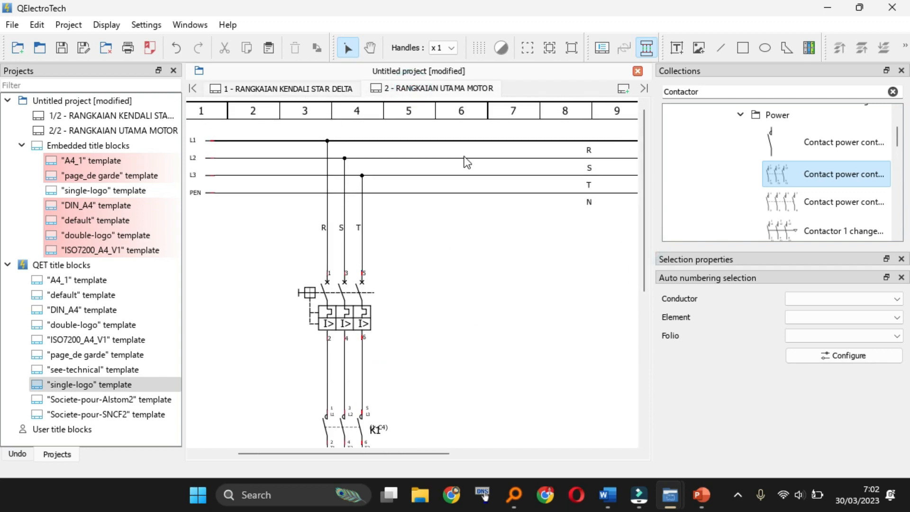
pyautogui.moveTo(644, 209); pyautogui.dragTo(656, 387)
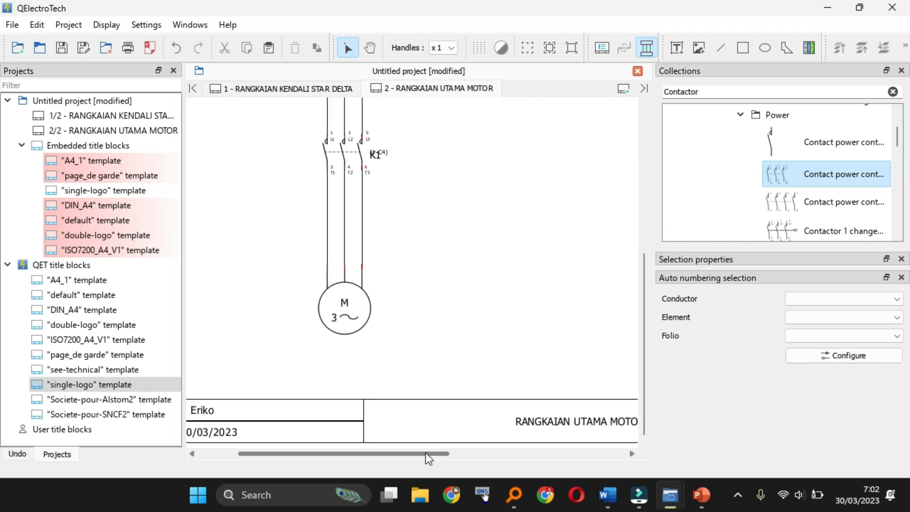
pyautogui.moveTo(426, 453); pyautogui.dragTo(386, 454)
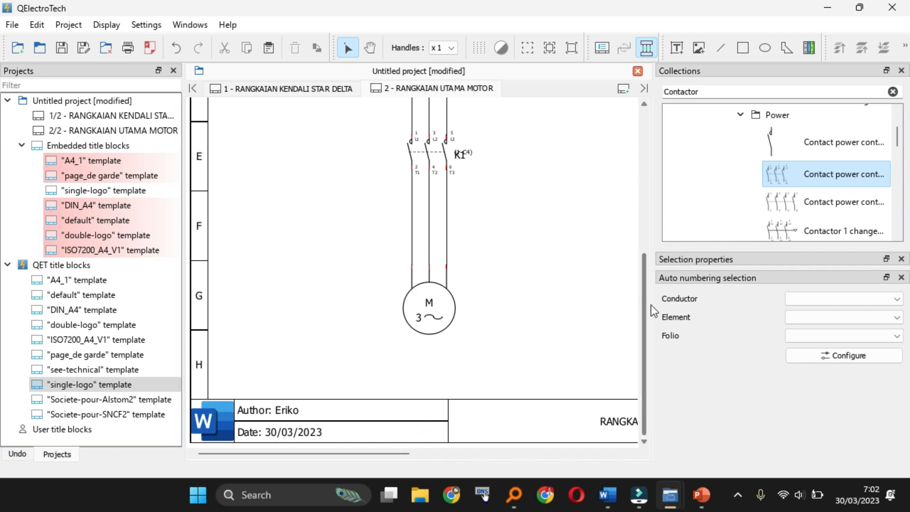
pyautogui.moveTo(646, 303); pyautogui.dragTo(582, 187)
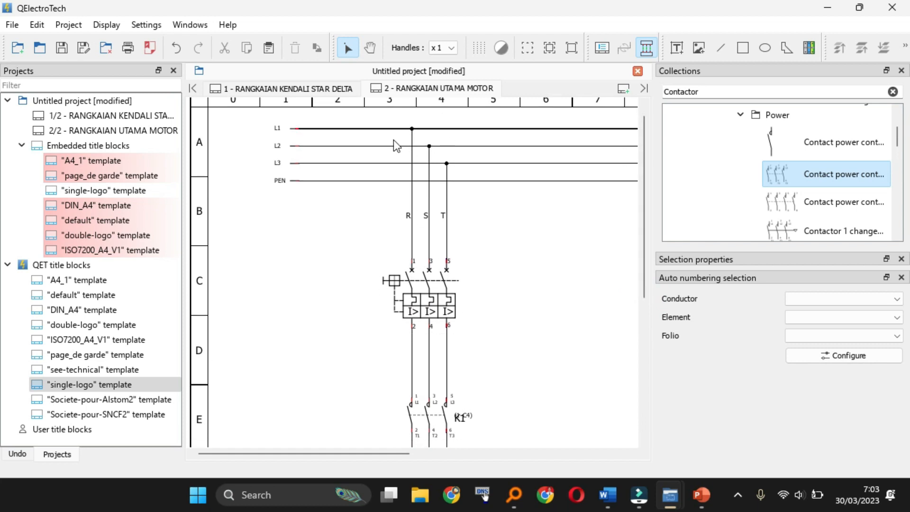
pyautogui.click(308, 89)
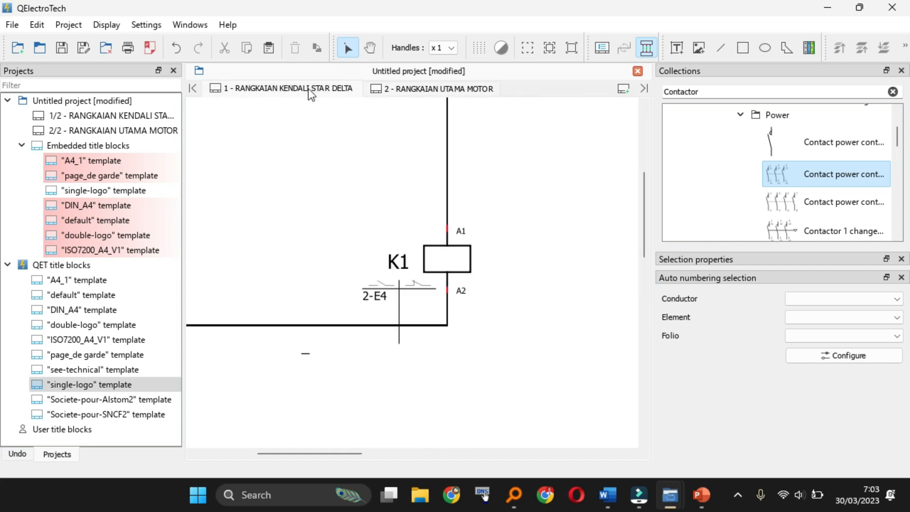
pyautogui.click(413, 90)
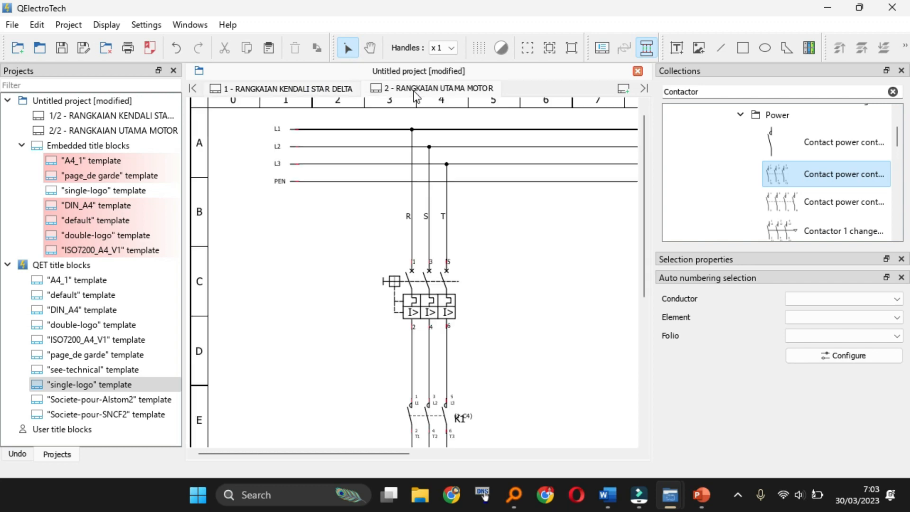
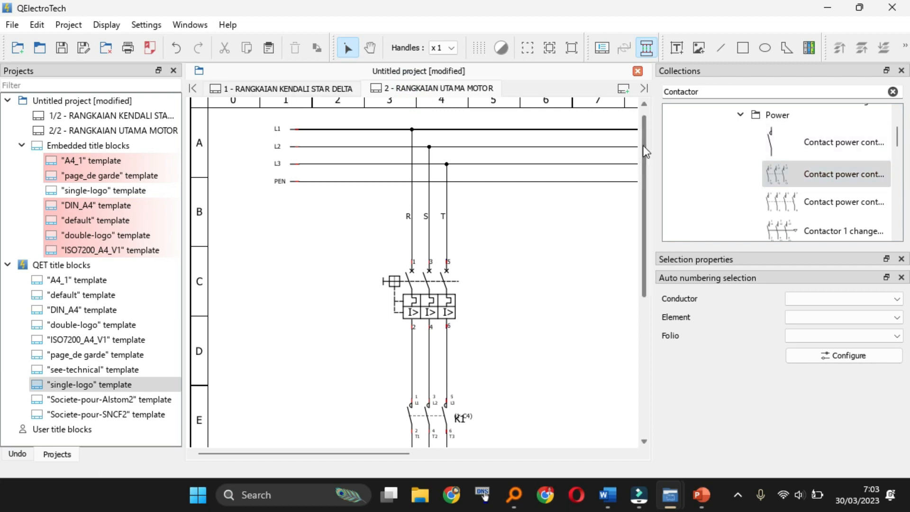
pyautogui.moveTo(646, 151); pyautogui.dragTo(639, 233)
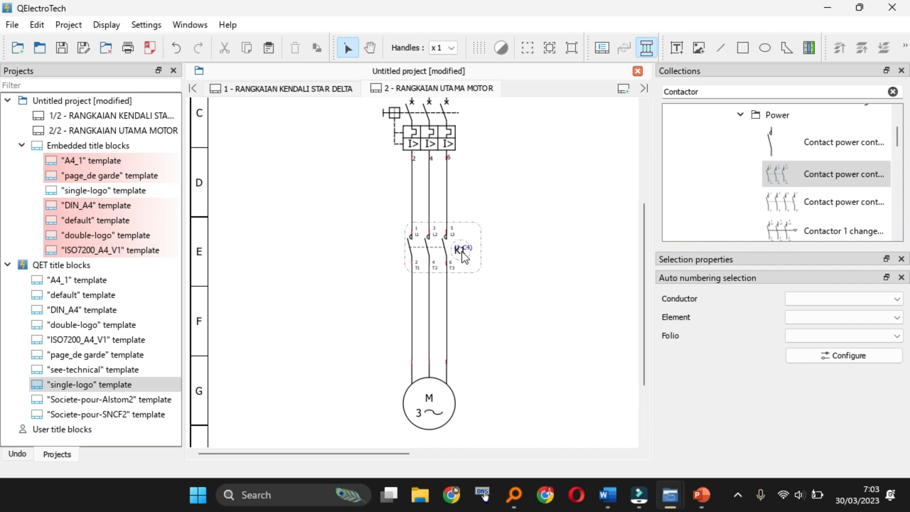
pyautogui.click(332, 86)
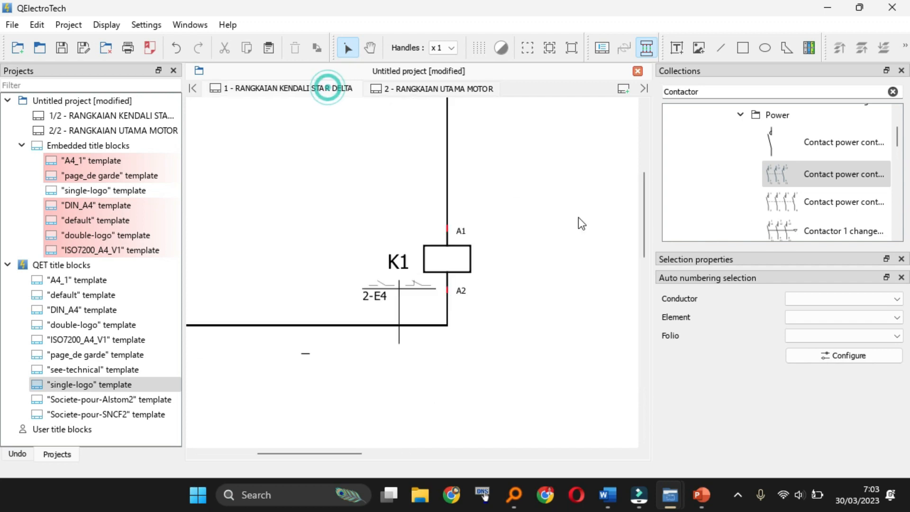
pyautogui.scroll(5, 644, 225)
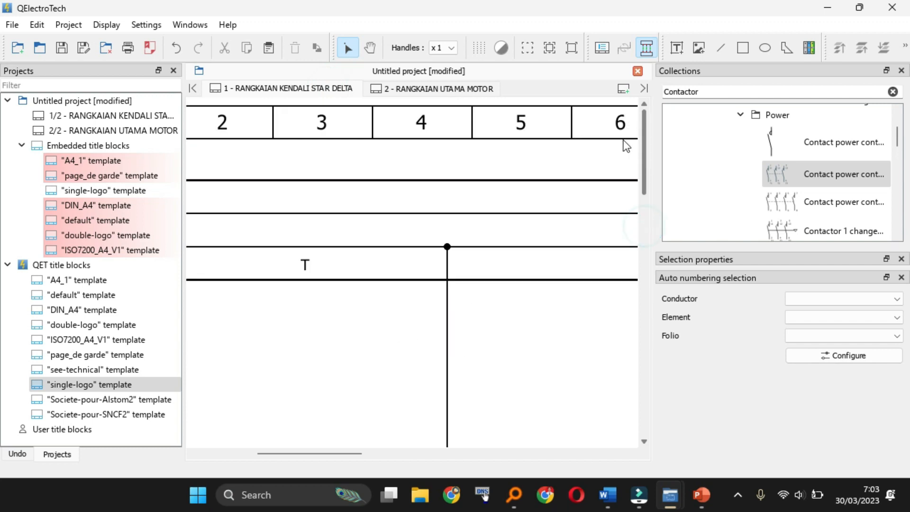
# Step: Move coil K1 slightly up its conductor on the RANGKAIAN KENDALI STAR DELTA folio so its cross-reference table clears the neutral line
pyautogui.scroll(-5, 618, 189)
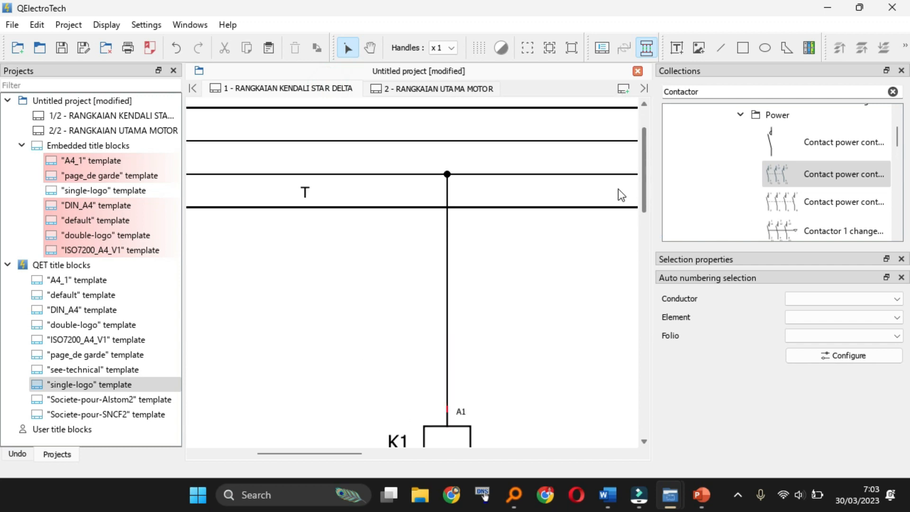
pyautogui.hscroll(-5, 345, 454)
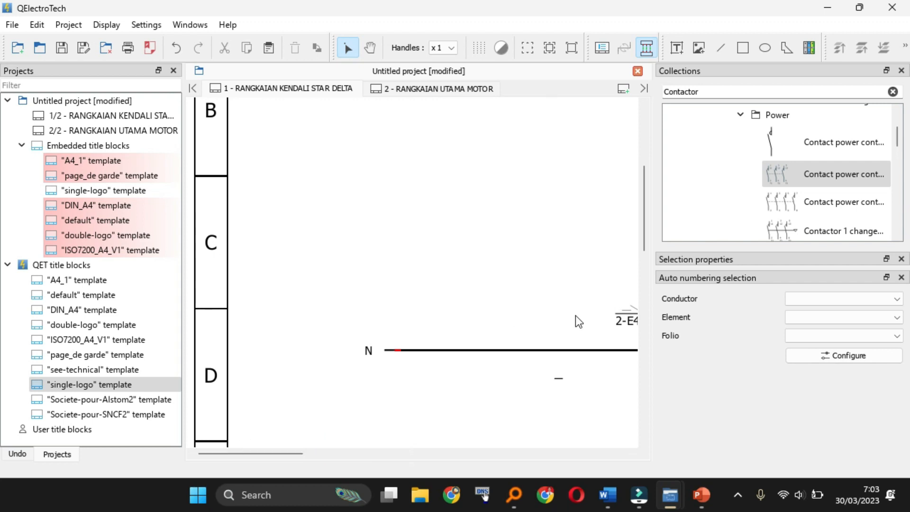
pyautogui.moveTo(260, 453); pyautogui.dragTo(308, 464)
pyautogui.click(471, 284)
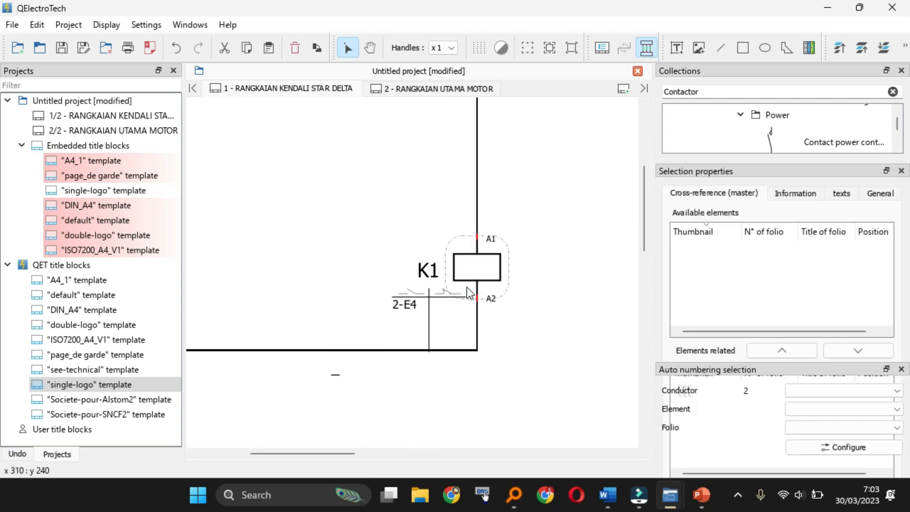
pyautogui.moveTo(468, 269); pyautogui.dragTo(466, 251)
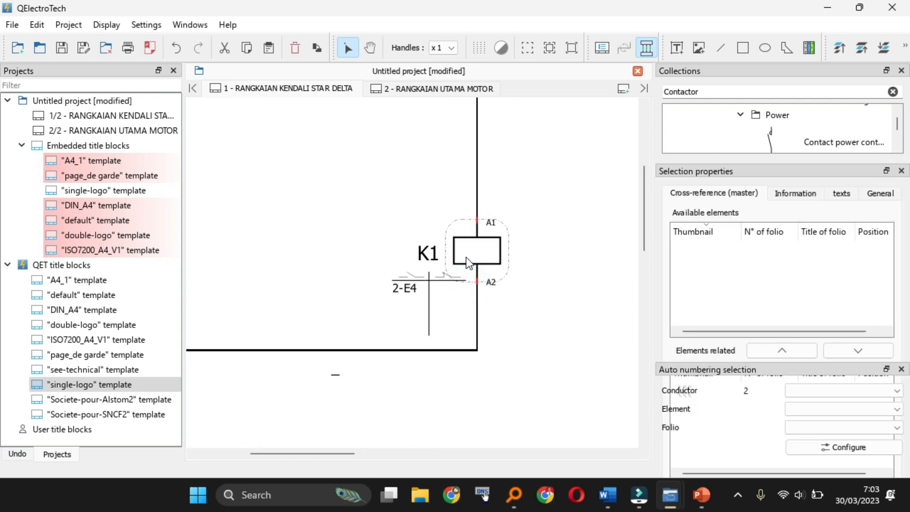
pyautogui.moveTo(350, 454); pyautogui.dragTo(386, 452)
# Step: Examine the K1 label and cross-reference text of the three-pole power contact on the RANGKAIAN UTAMA MOTOR folio
pyautogui.click(416, 90)
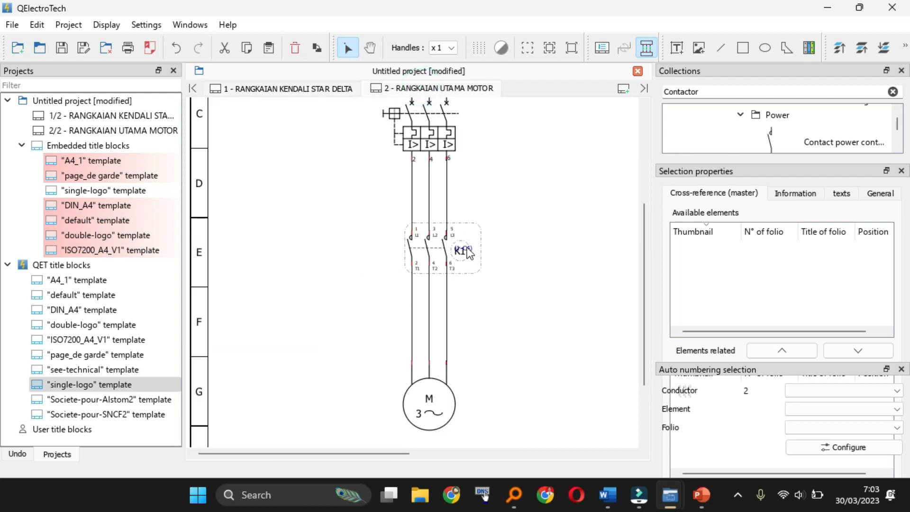
pyautogui.click(432, 249)
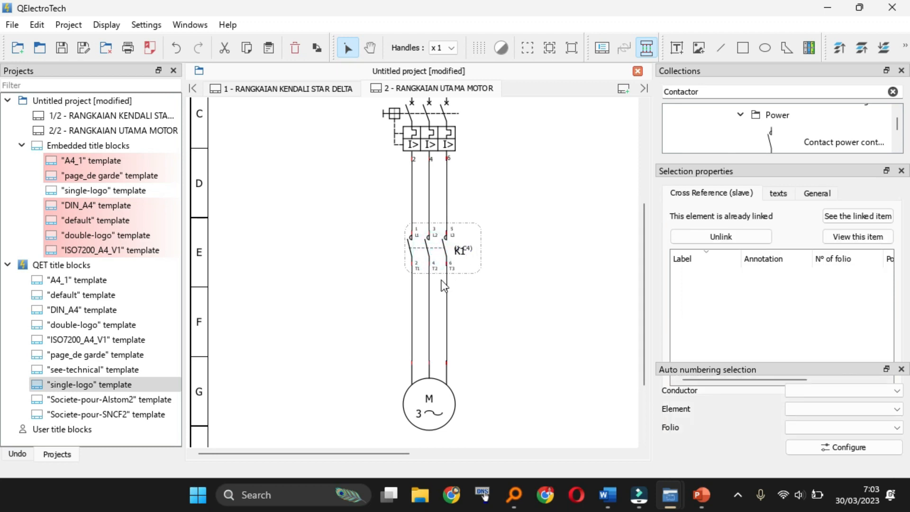
pyautogui.click(525, 311)
pyautogui.scroll(-2, 310, 299)
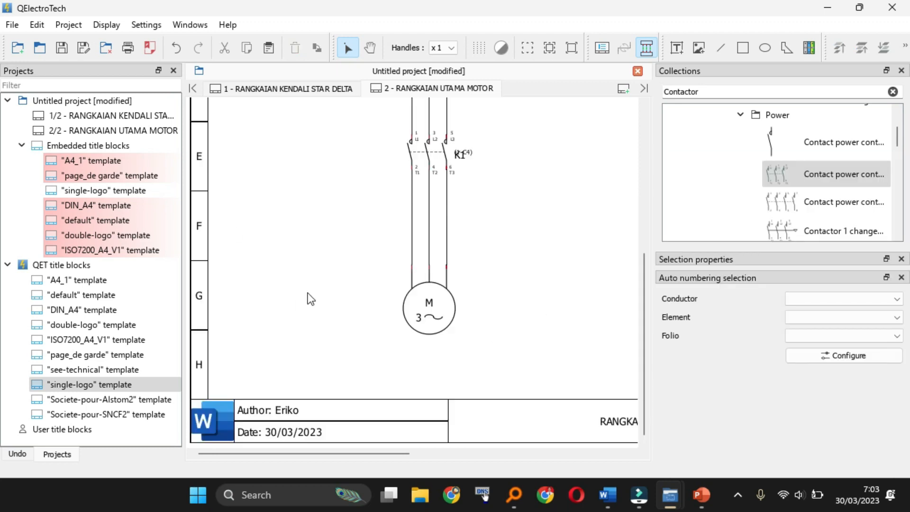
pyautogui.click(332, 265)
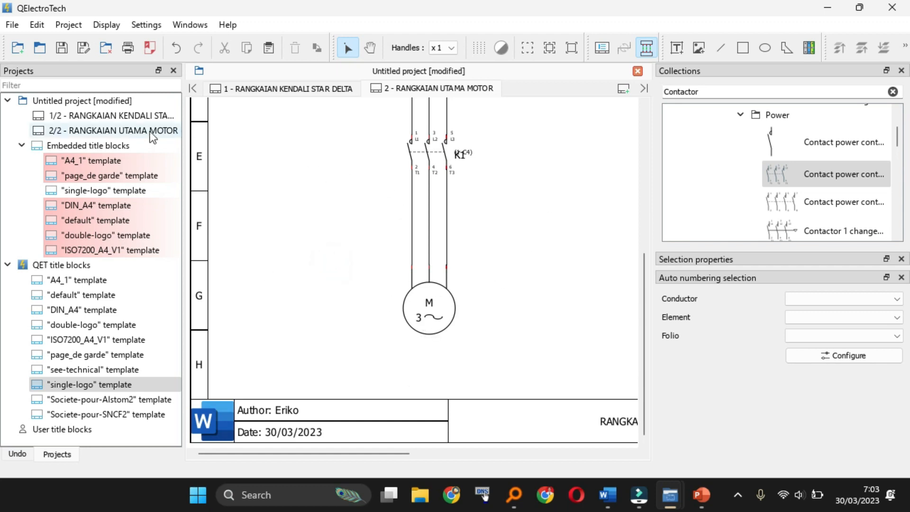
pyautogui.keyDown('ctrl'); pyautogui.scroll(1, 501, 203); pyautogui.keyUp('ctrl')
pyautogui.keyDown('ctrl'); pyautogui.scroll(1, 501, 204); pyautogui.keyUp('ctrl')
pyautogui.scroll(-2, 501, 204)
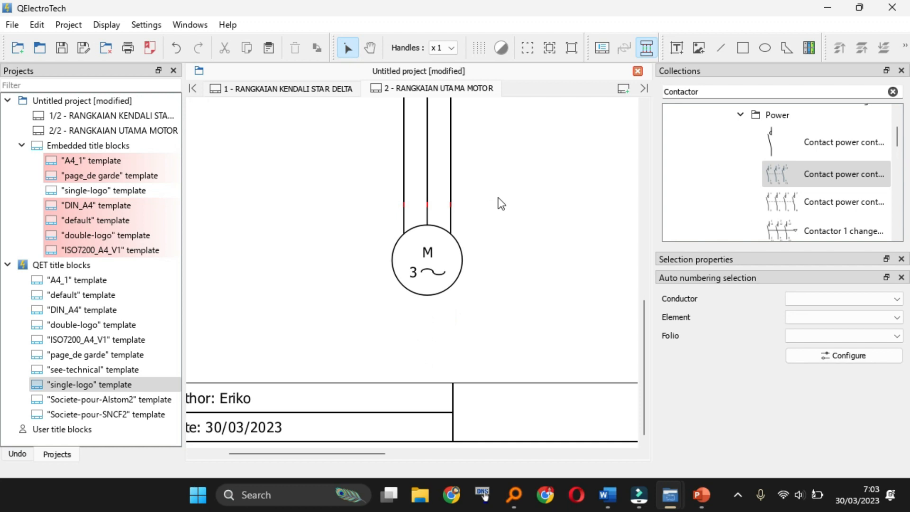
# Step: Set the XRef slave position of coil cross-references to Left in the project's new folio properties
pyautogui.click(844, 361)
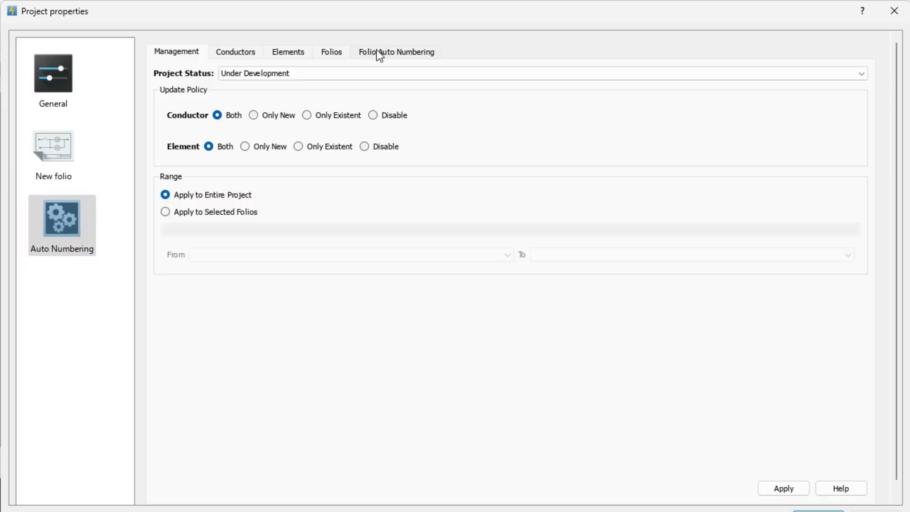
pyautogui.click(332, 52)
pyautogui.click(288, 51)
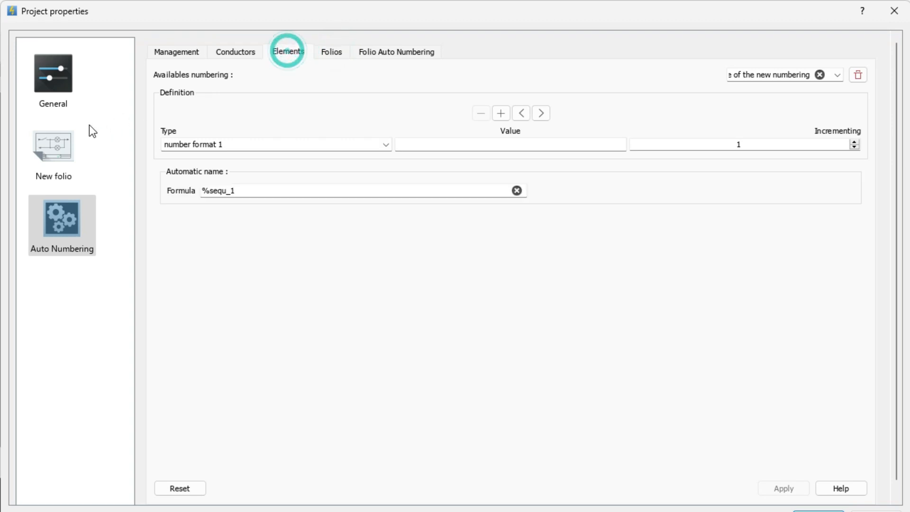
pyautogui.click(54, 153)
pyautogui.click(348, 52)
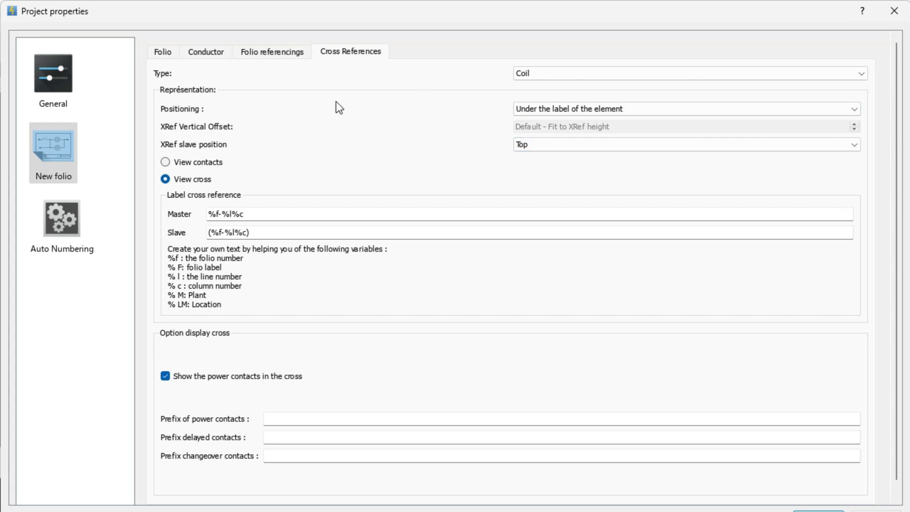
pyautogui.click(586, 110)
pyautogui.click(563, 84)
pyautogui.click(593, 150)
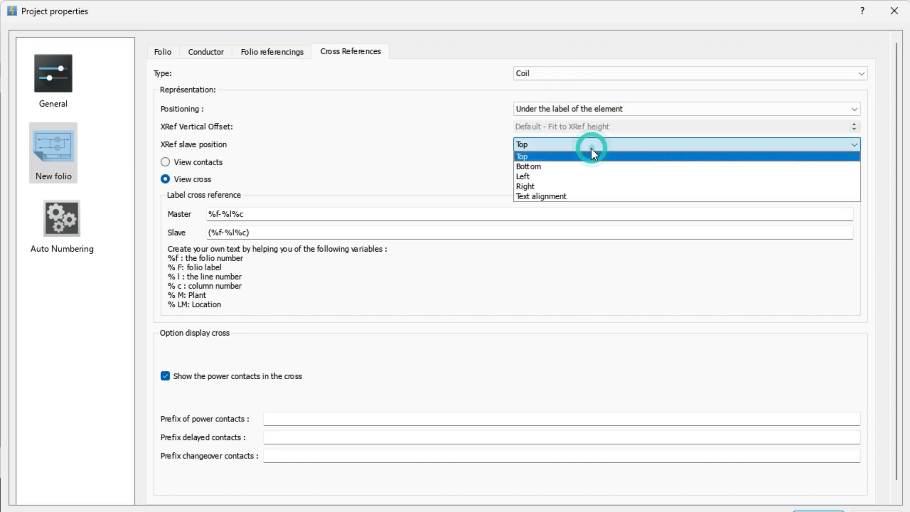
pyautogui.click(537, 175)
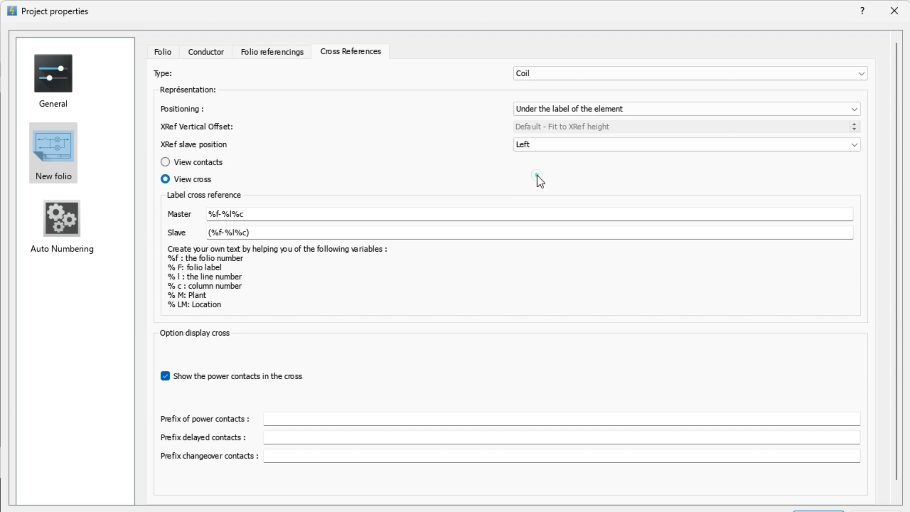
pyautogui.scroll(-1, 797, 252)
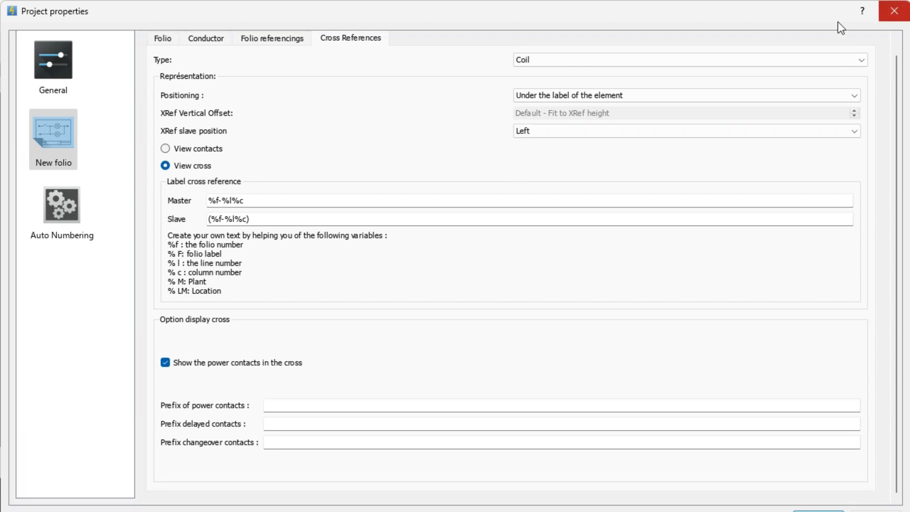
pyautogui.moveTo(760, 6); pyautogui.dragTo(547, 7)
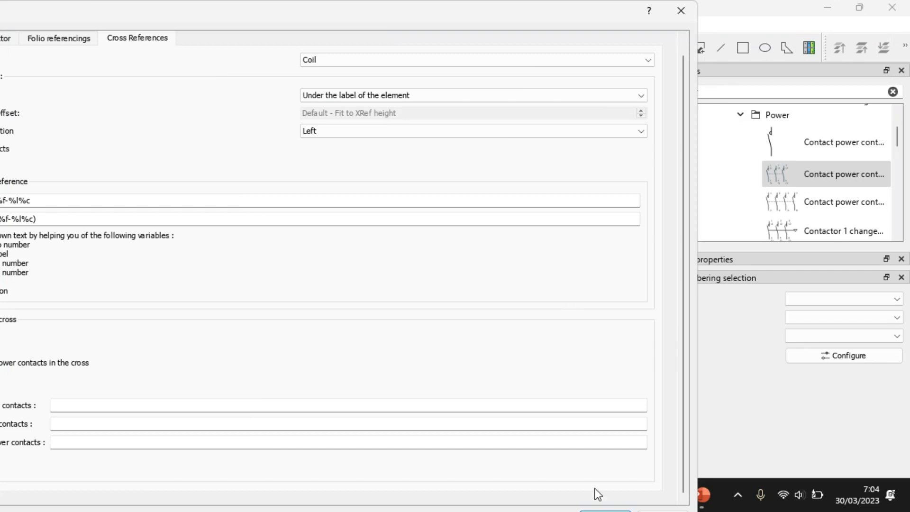
pyautogui.moveTo(698, 347); pyautogui.dragTo(543, 260)
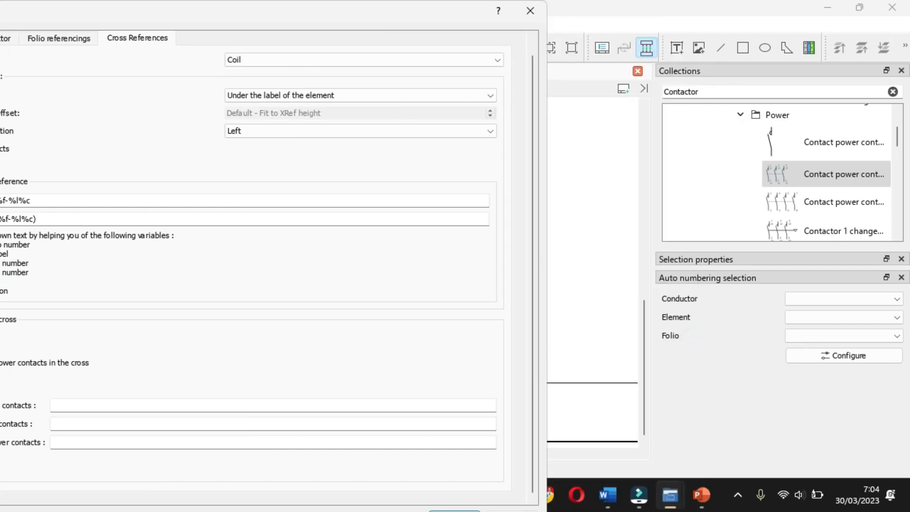
pyautogui.moveTo(546, 1); pyautogui.dragTo(475, 181)
pyautogui.moveTo(322, 192); pyautogui.dragTo(535, 43)
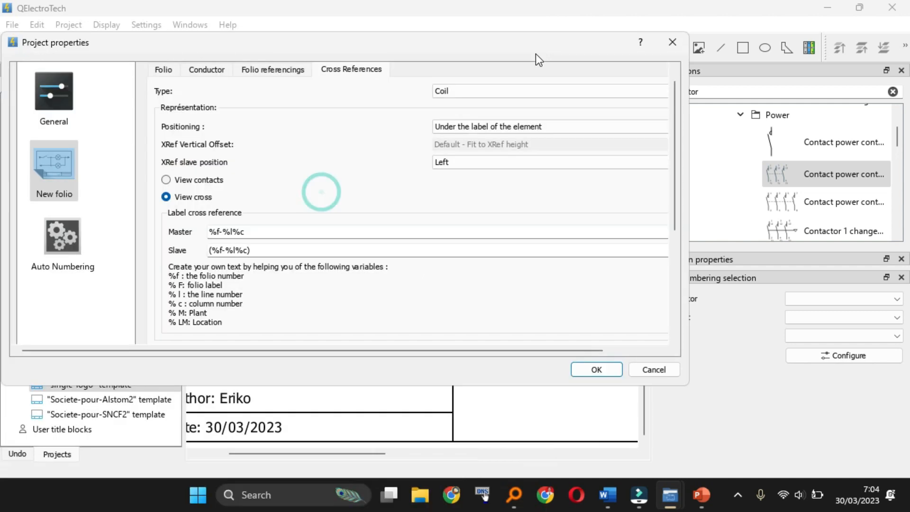
pyautogui.click(601, 369)
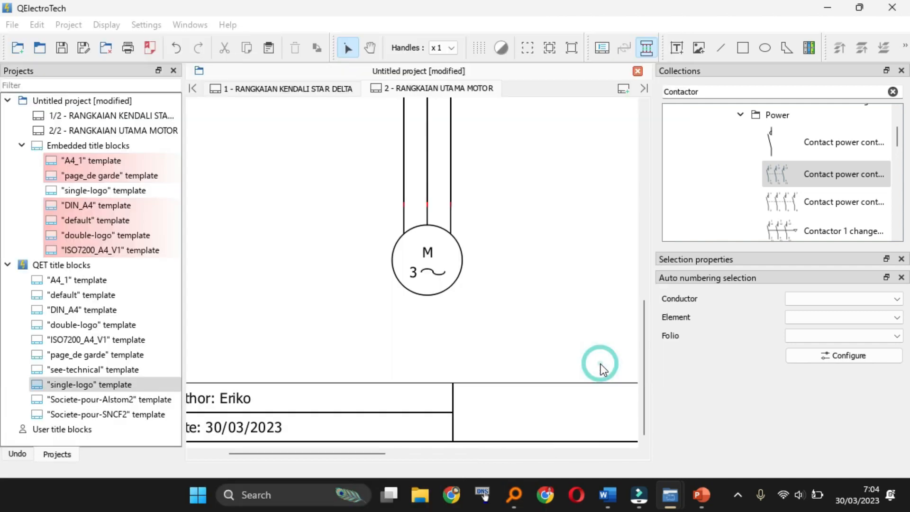
# Step: Try to move the K1 label of the three-pole power contact, and undo the resulting displacement
pyautogui.moveTo(644, 315); pyautogui.dragTo(627, 222)
pyautogui.moveTo(439, 306); pyautogui.dragTo(404, 317)
pyautogui.hotkey('ctrl', 'z')
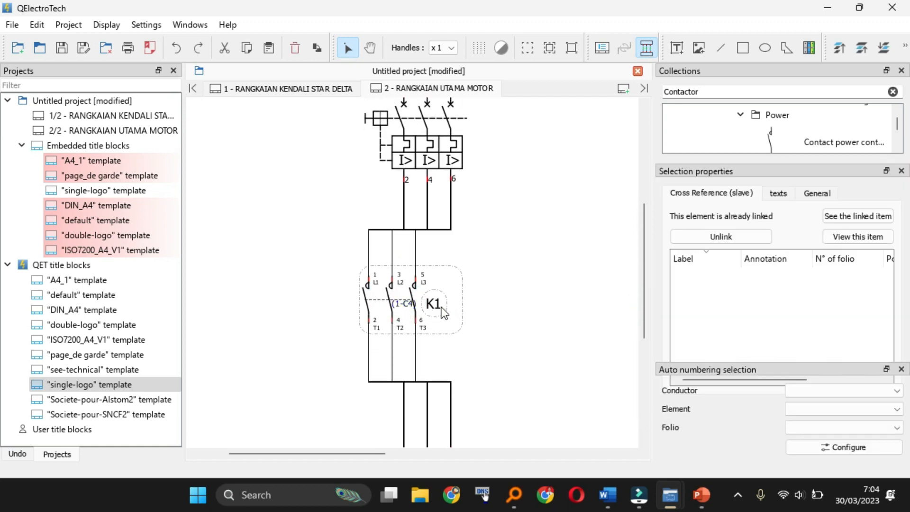
pyautogui.click(438, 306)
pyautogui.click(578, 327)
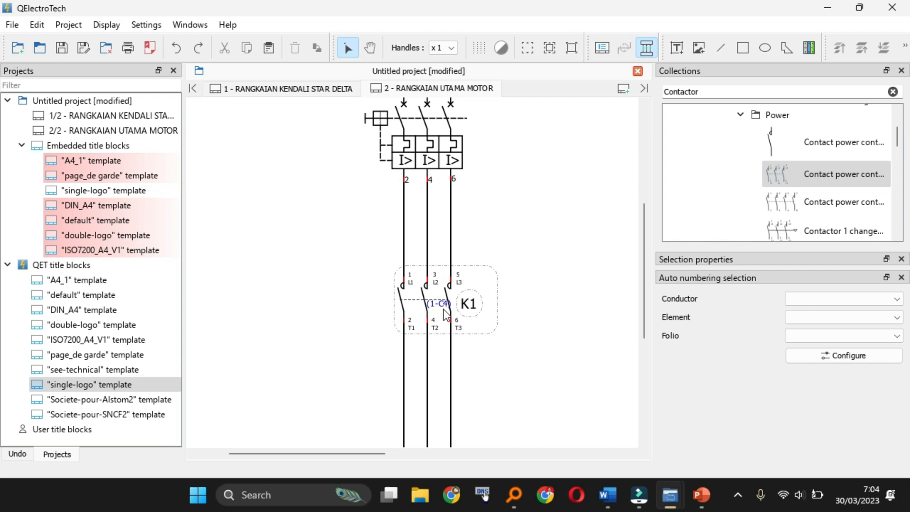
# Step: Set the XRef slave position of coil cross-references to Bottom in the project's new folio properties
pyautogui.click(844, 356)
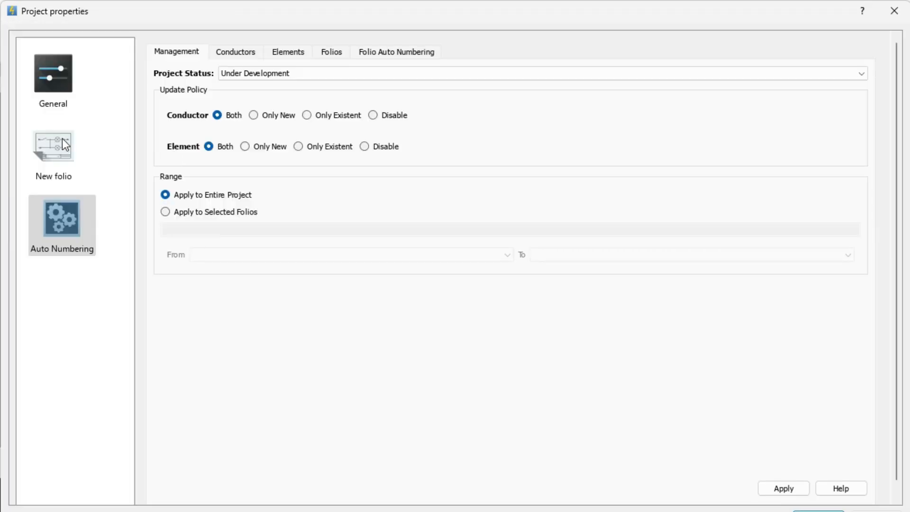
pyautogui.click(53, 146)
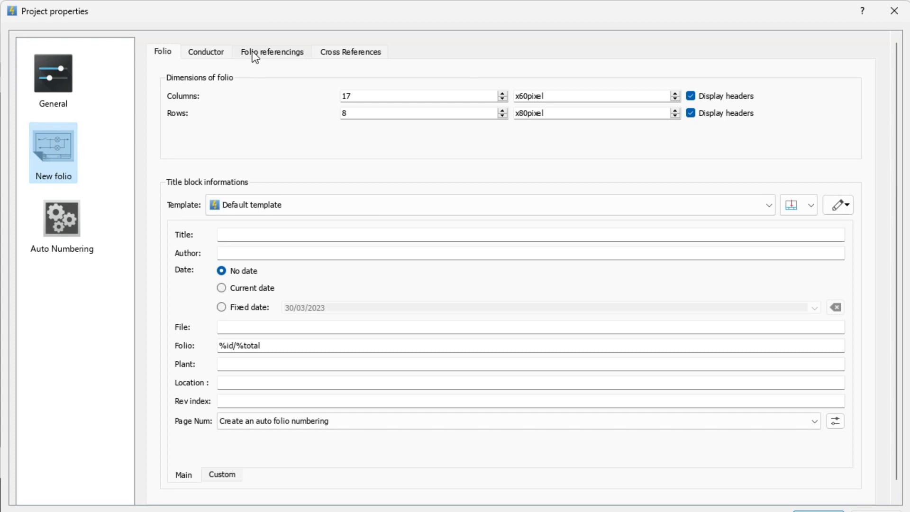
pyautogui.click(332, 53)
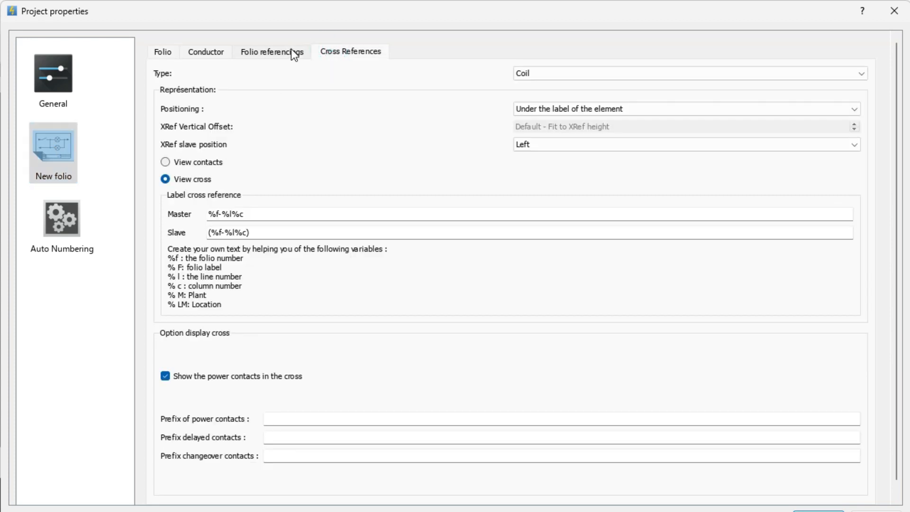
pyautogui.click(283, 53)
pyautogui.click(339, 54)
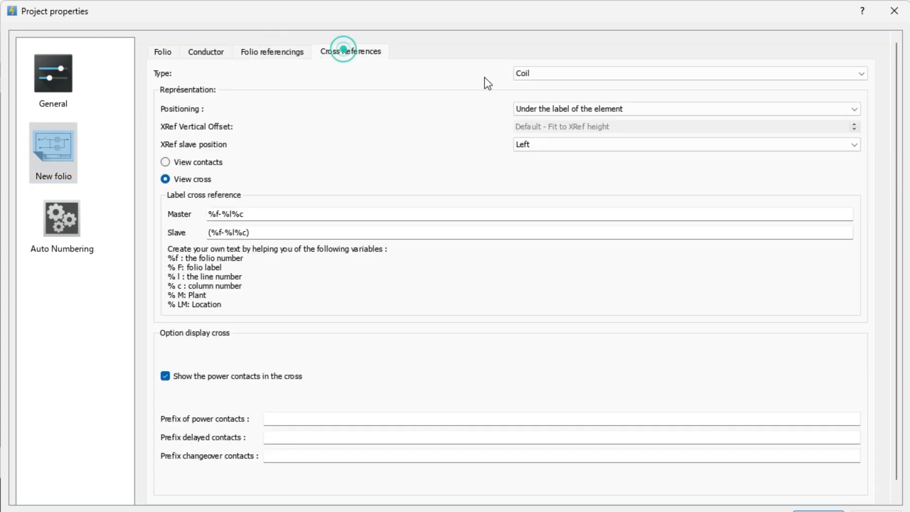
pyautogui.click(569, 148)
pyautogui.click(545, 168)
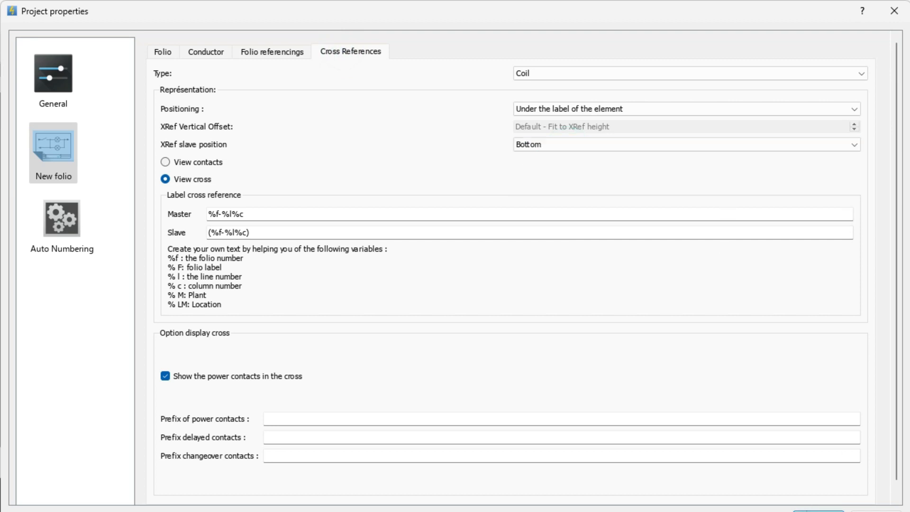
pyautogui.moveTo(909, 1); pyautogui.dragTo(677, 217)
pyautogui.moveTo(508, 228); pyautogui.dragTo(546, 54)
pyautogui.click(618, 348)
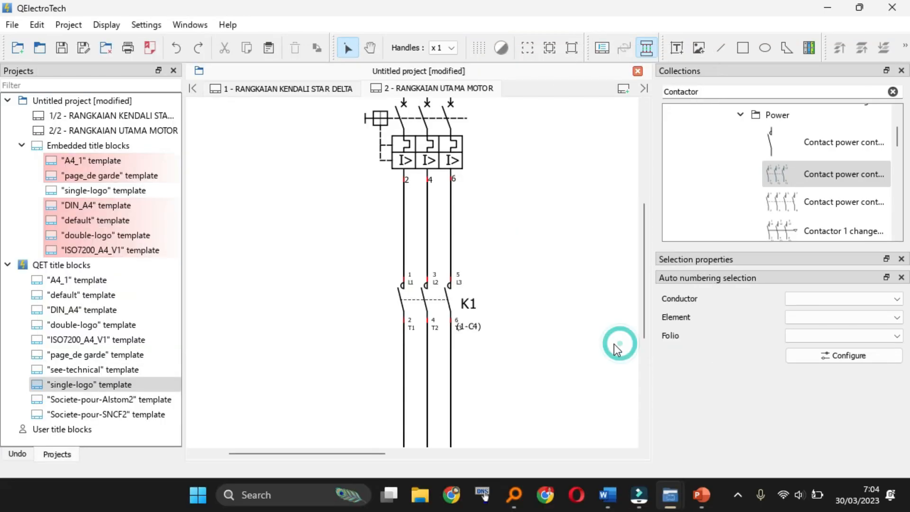
# Step: Move the K1 label together with its cross-reference to the left side of the three-pole power contact
pyautogui.click(468, 311)
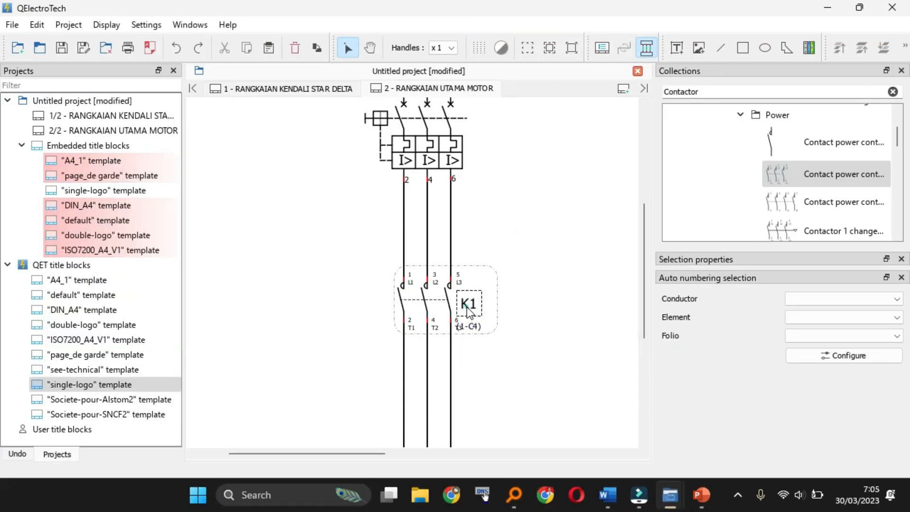
pyautogui.moveTo(468, 310); pyautogui.dragTo(379, 303)
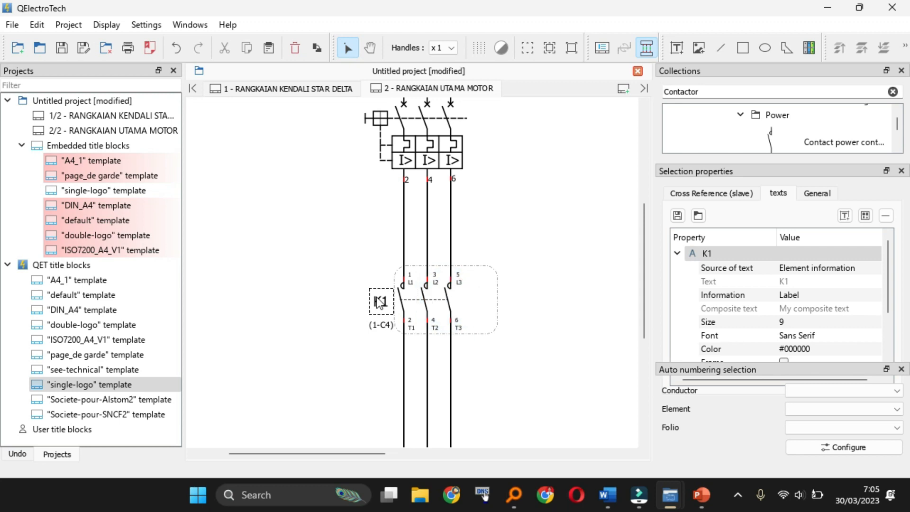
pyautogui.click(543, 312)
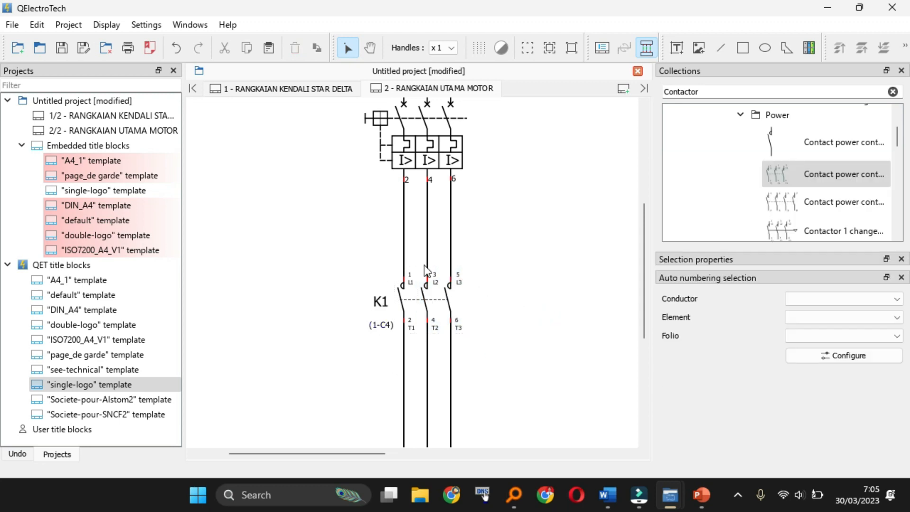
# Step: Move the K1 power contact down its conductors closer to the motor, and check its cross-reference at coil K1 on the control folio
pyautogui.moveTo(646, 234); pyautogui.dragTo(596, 243)
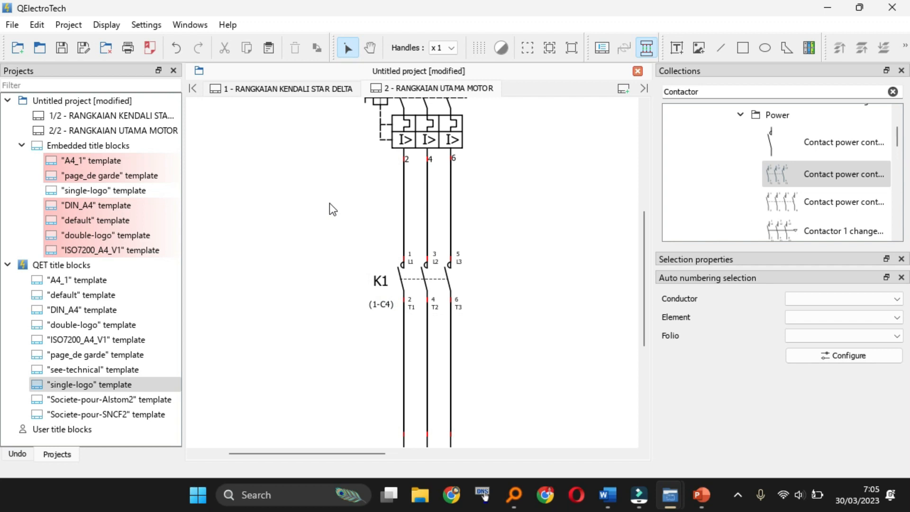
pyautogui.click(286, 89)
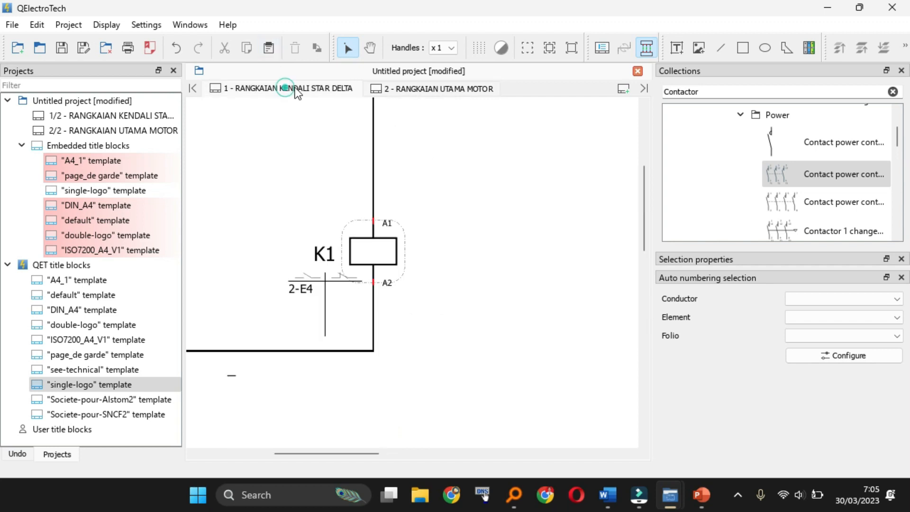
pyautogui.click(430, 89)
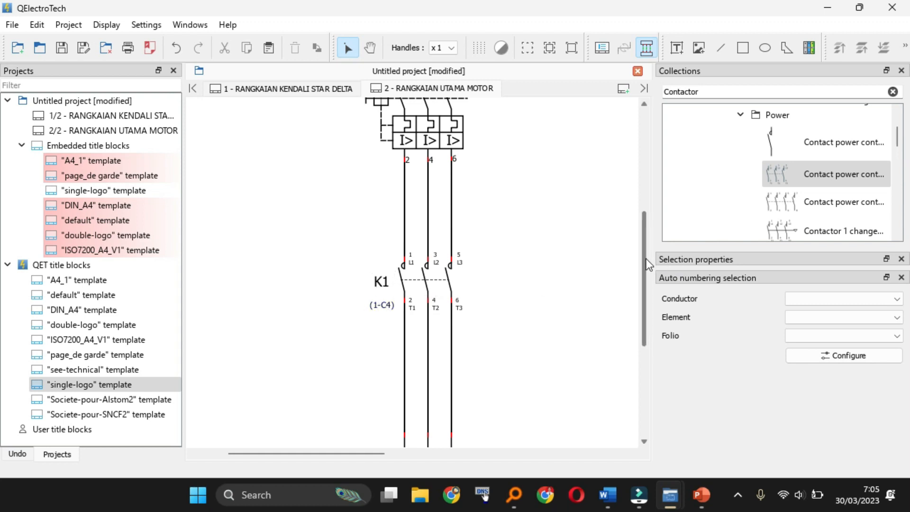
pyautogui.moveTo(645, 258)
pyautogui.mouseDown()
pyautogui.moveTo(638, 285)
pyautogui.moveTo(640, 267)
pyautogui.mouseUp()
pyautogui.moveTo(430, 253); pyautogui.dragTo(431, 326)
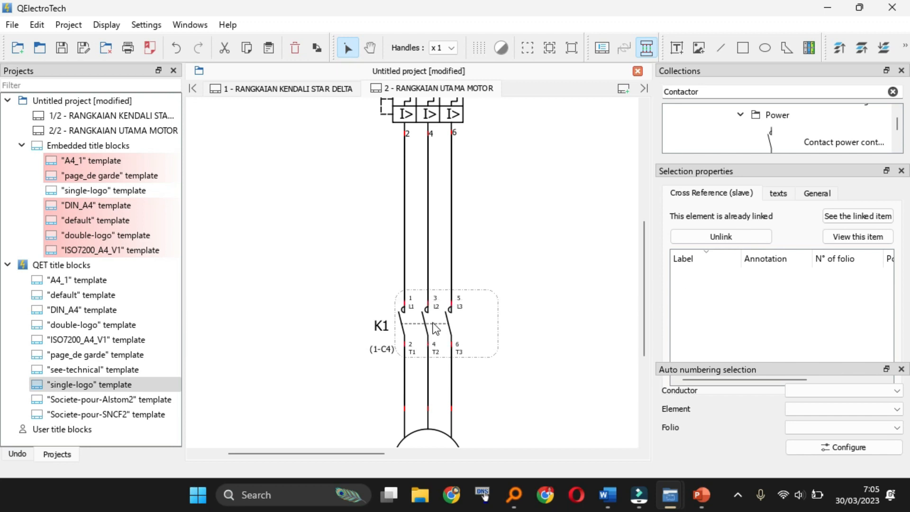
pyautogui.click(331, 90)
pyautogui.click(394, 90)
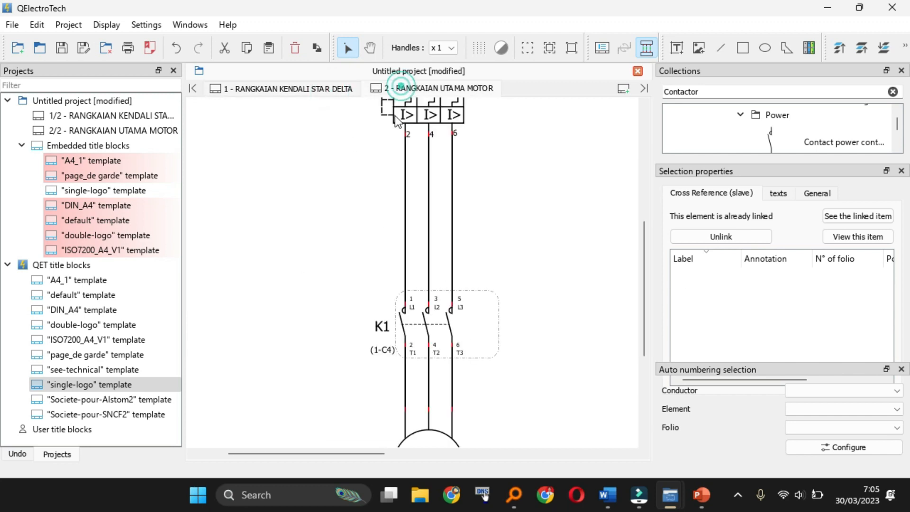
# Step: Move the K1 coil higher up its conductor on the control folio, and check the power contact's cross-reference on the motor folio
pyautogui.click(295, 90)
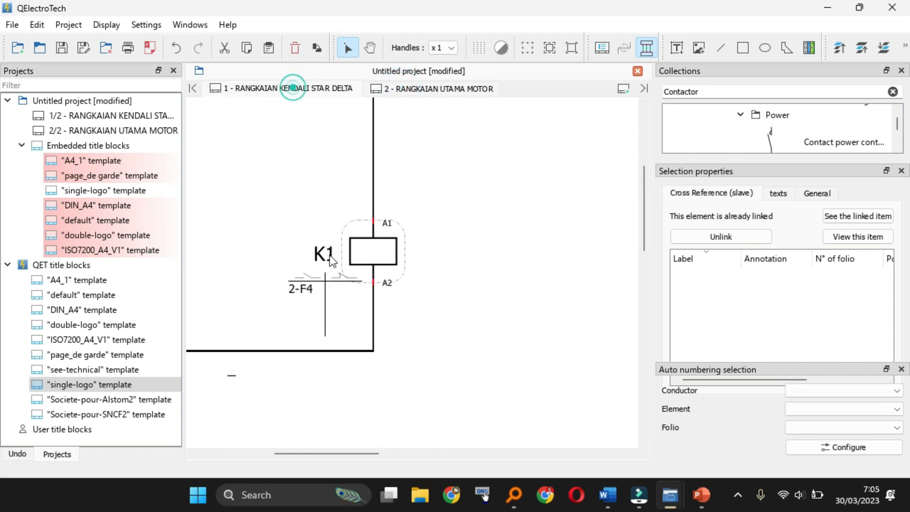
pyautogui.click(365, 266)
pyautogui.moveTo(370, 252); pyautogui.dragTo(373, 127)
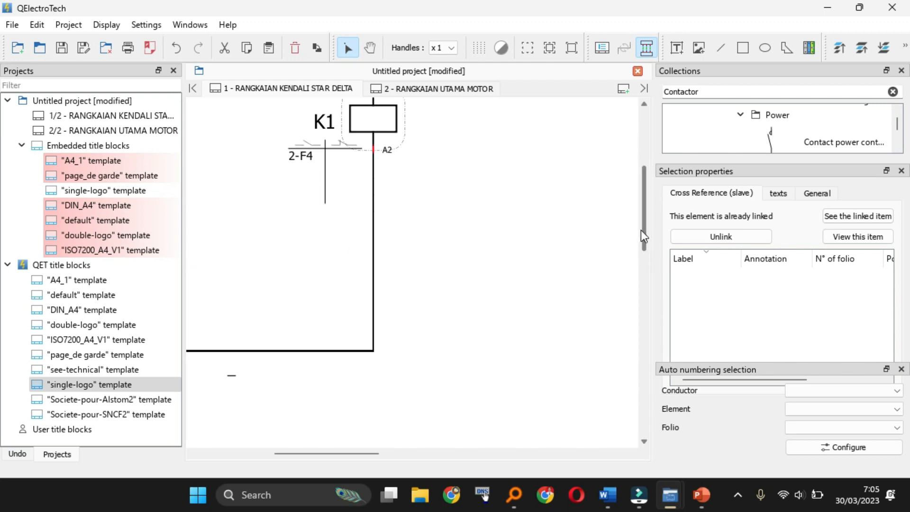
pyautogui.moveTo(648, 236); pyautogui.dragTo(632, 169)
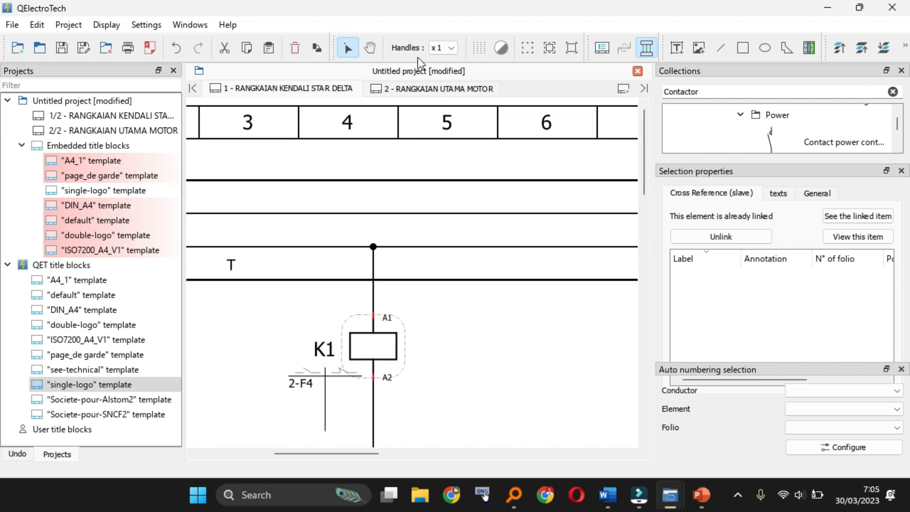
pyautogui.click(419, 89)
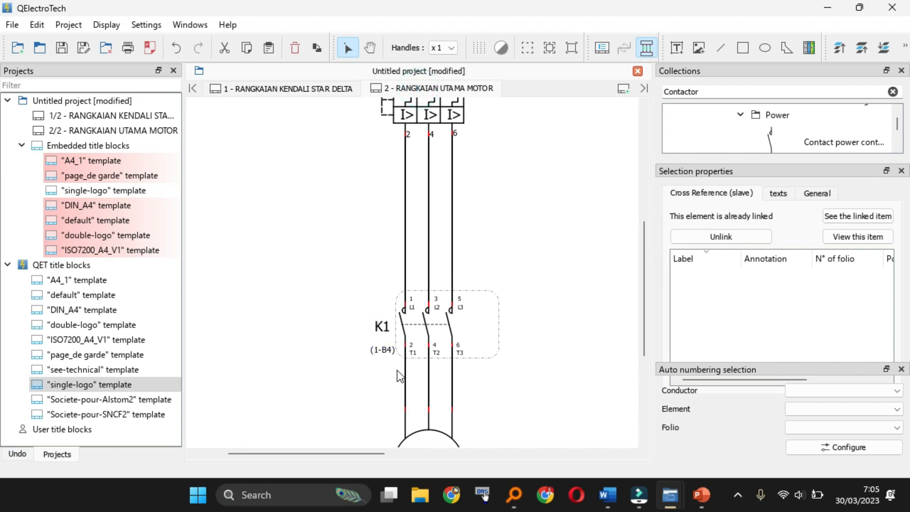
# Step: Review the motor folio's main circuit from the motor to the supply lines, including the folio properties behind its title block
pyautogui.scroll(-4, 515, 283)
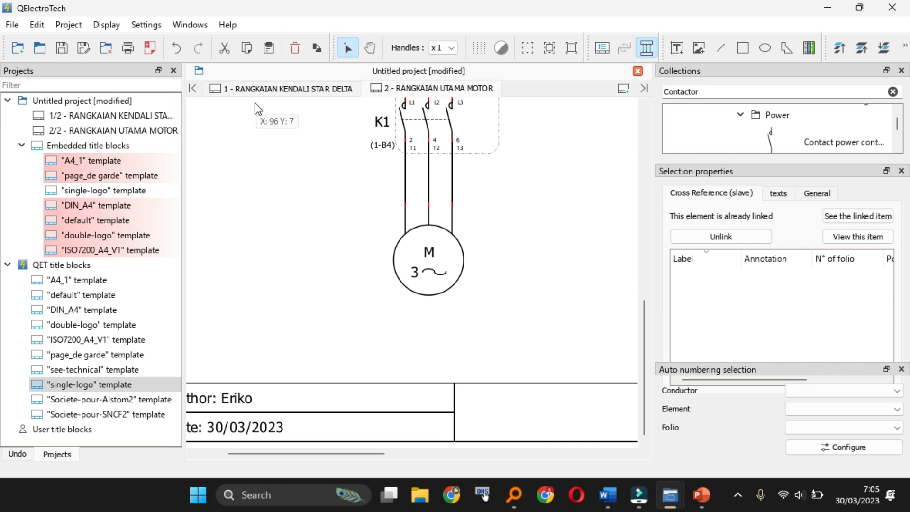
pyautogui.scroll(-3, 256, 103)
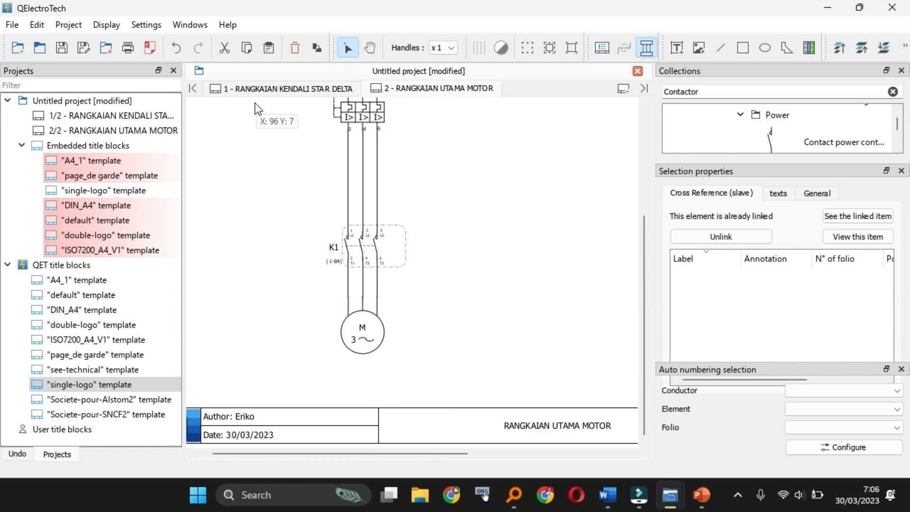
pyautogui.scroll(-1, 255, 103)
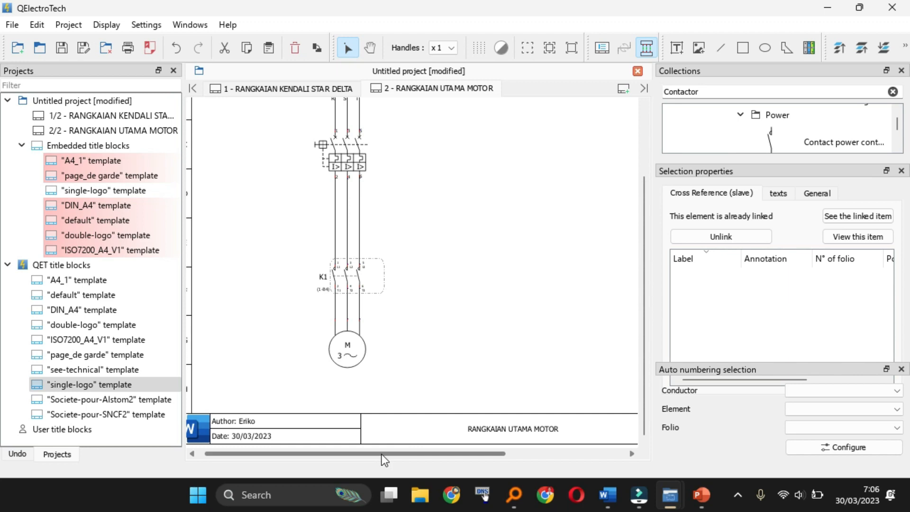
pyautogui.moveTo(389, 453); pyautogui.dragTo(414, 458)
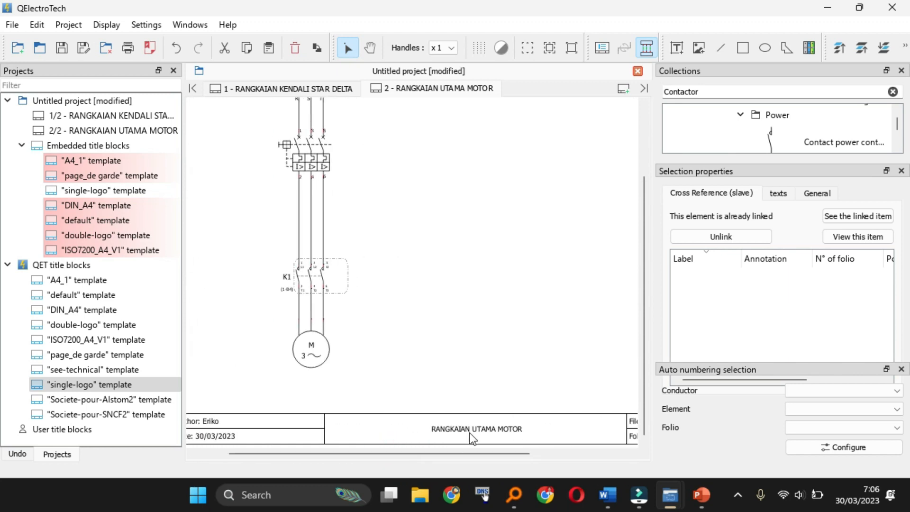
pyautogui.doubleClick(440, 429)
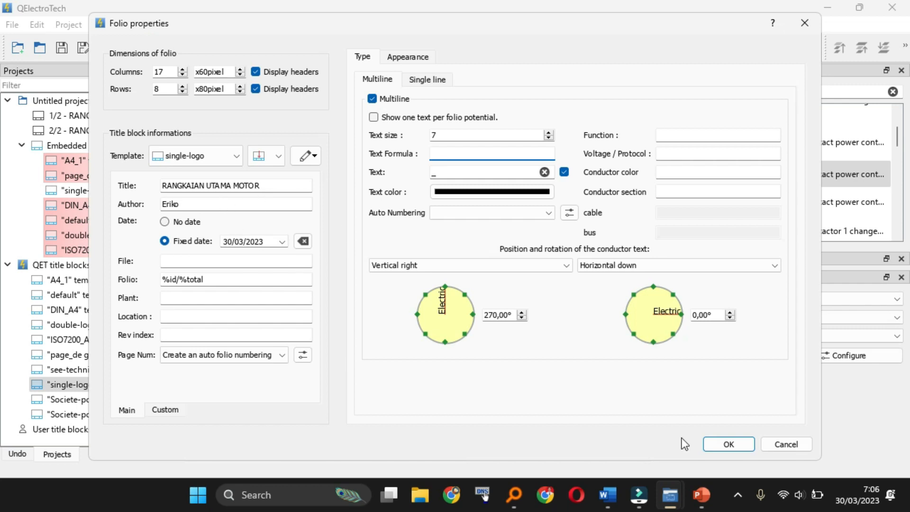
pyautogui.click(730, 446)
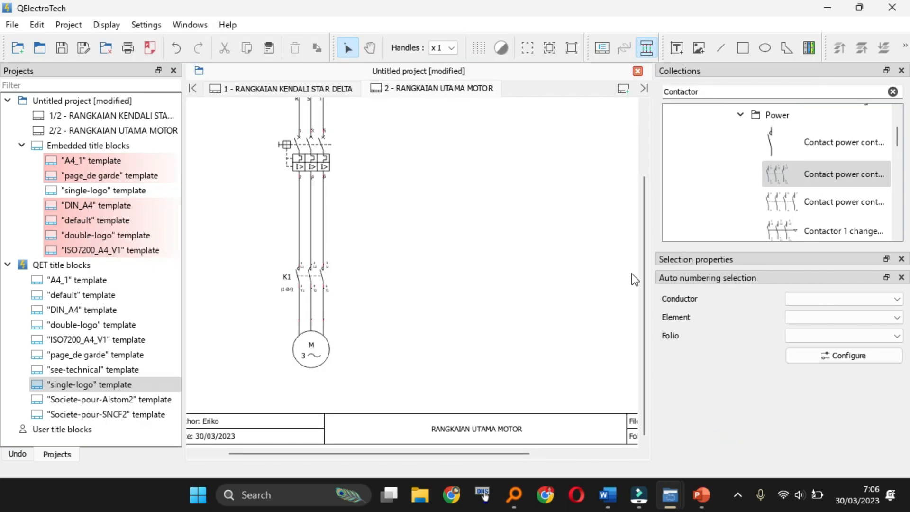
pyautogui.moveTo(644, 272); pyautogui.dragTo(627, 183)
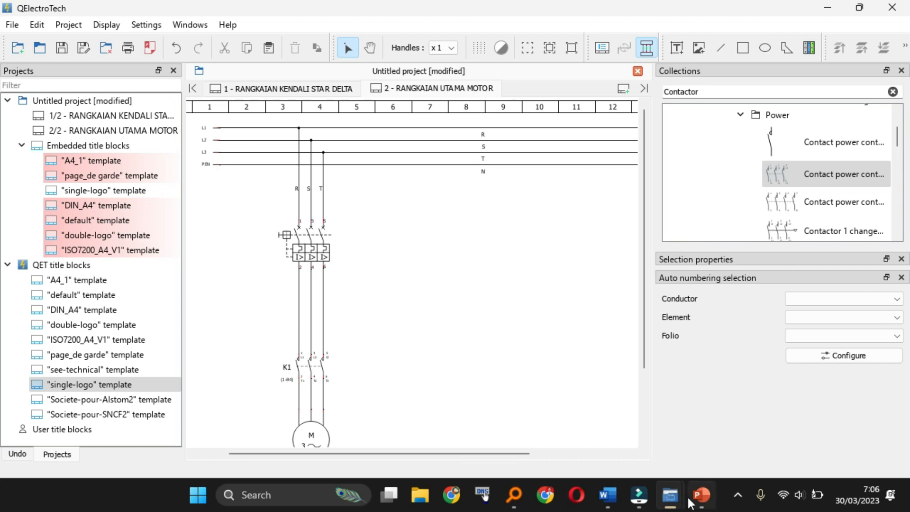
# Step: Switch to the PowerPoint presentation "tugas Menggambar Instalasi Tenaga.pptx" to consult the reference circuit diagram
pyautogui.moveTo(701, 495)
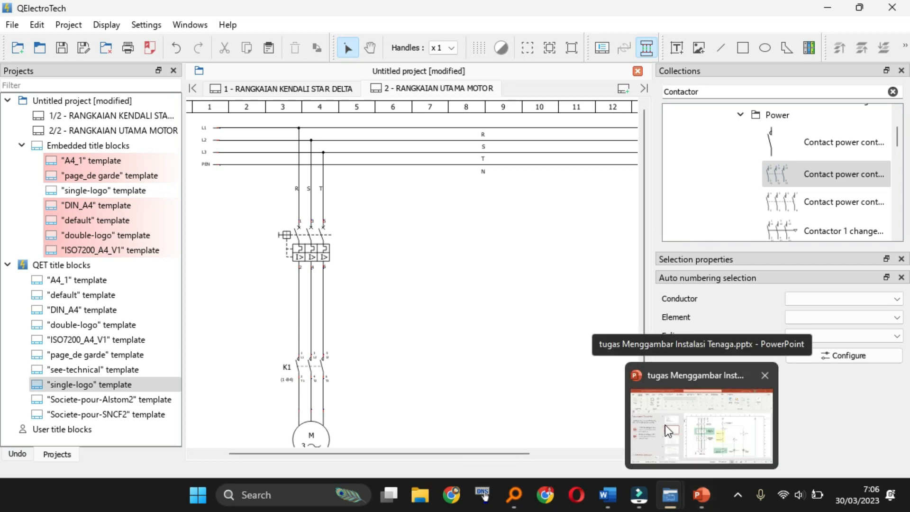